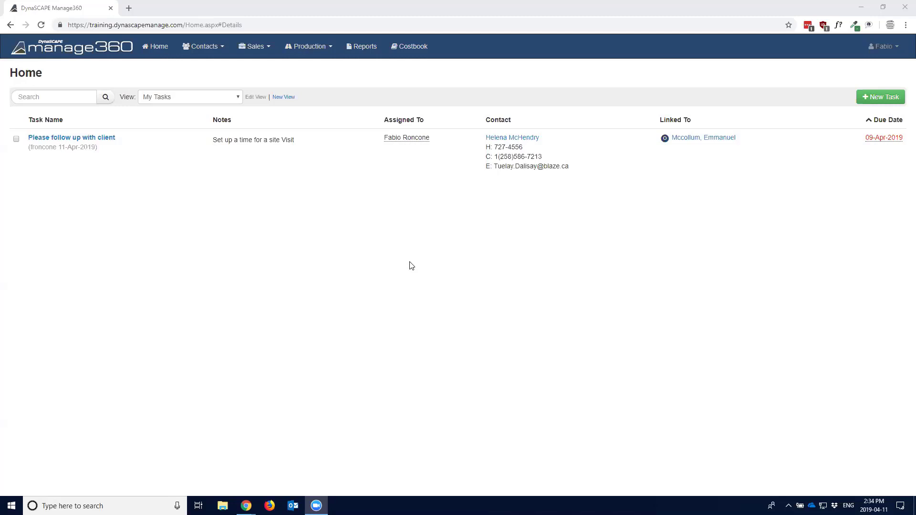
- Open the Reports list and examine the reports available under Job Management
{"action": "left_click", "coordinate": [362, 49]}
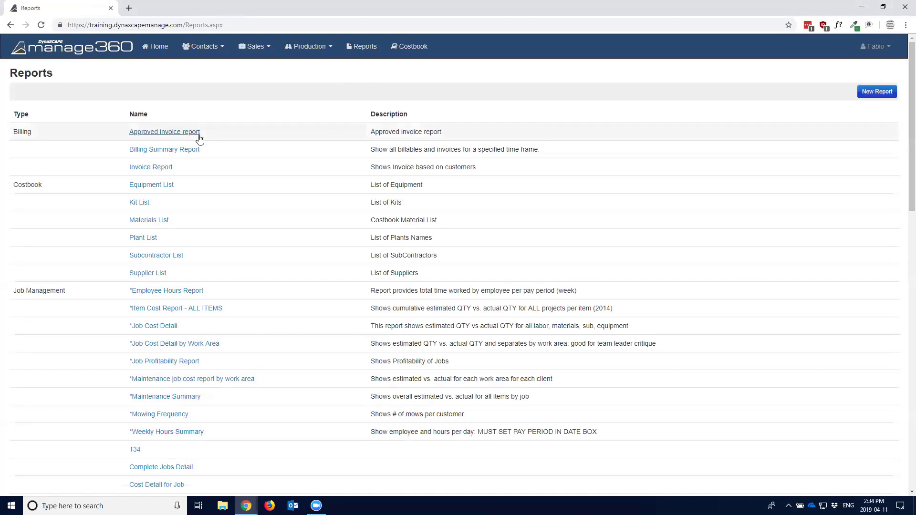
{"action": "left_click_drag", "start_coordinate": [15, 293], "coordinate": [66, 292]}
{"action": "left_click", "coordinate": [53, 291]}
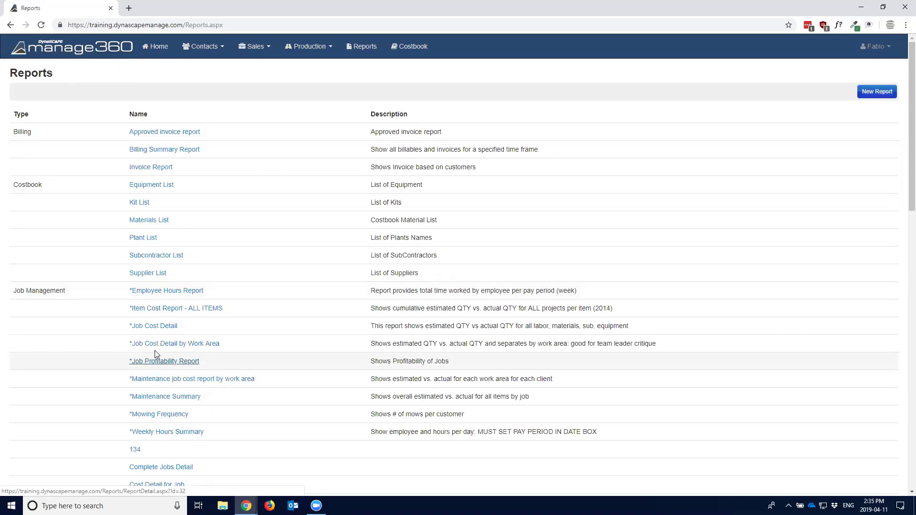
- Open the production Timesheets list and show it in the Ready for Approval view
{"action": "left_click", "coordinate": [315, 48]}
{"action": "left_click", "coordinate": [323, 120]}
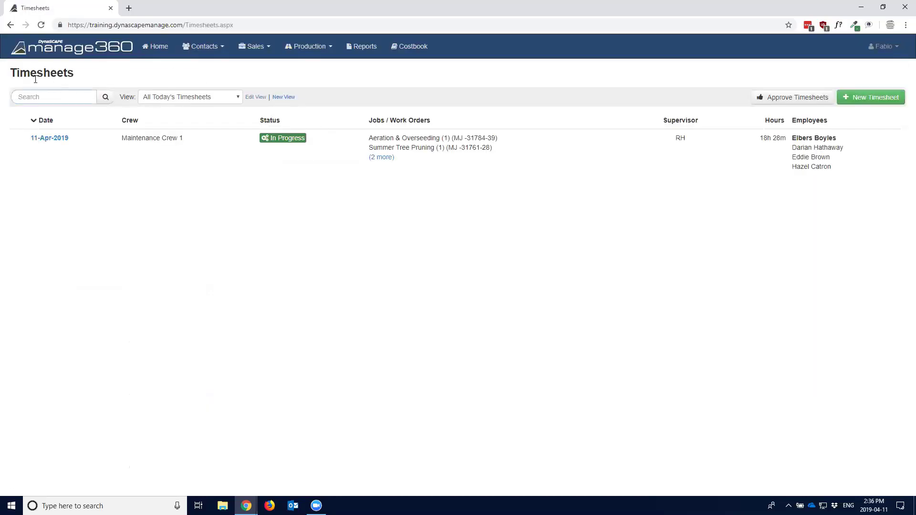
{"action": "left_click_drag", "start_coordinate": [14, 74], "coordinate": [76, 82]}
{"action": "left_click", "coordinate": [206, 184]}
{"action": "left_click", "coordinate": [231, 99]}
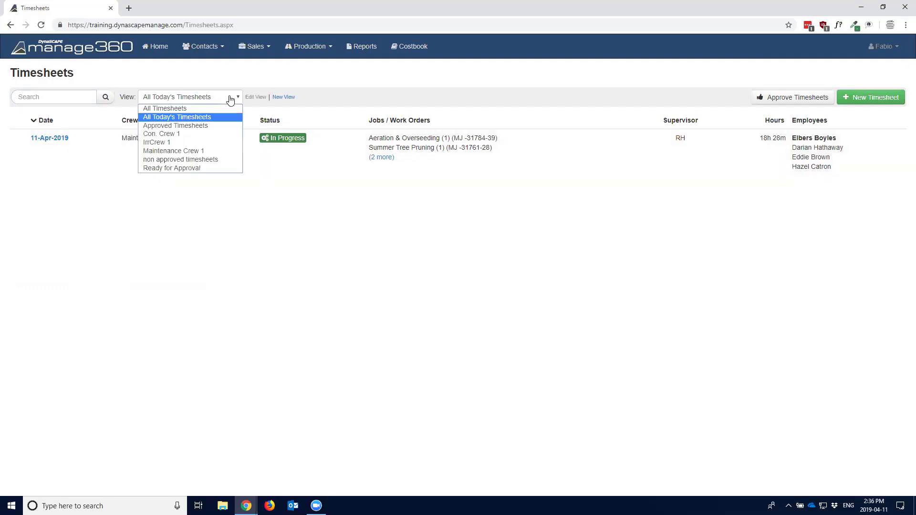
{"action": "left_click", "coordinate": [218, 169]}
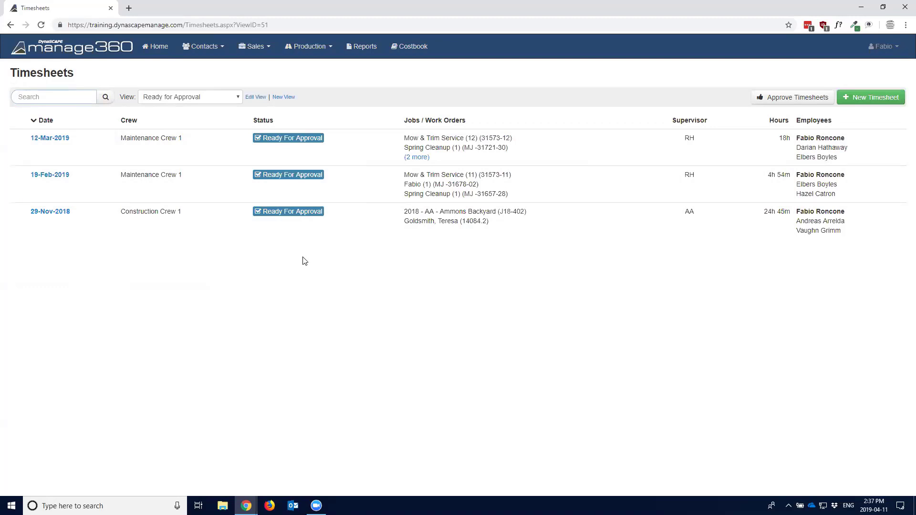
- Switch the timesheet list to the All Today's Timesheets view and reopen the Timesheets page
{"action": "left_click", "coordinate": [238, 100]}
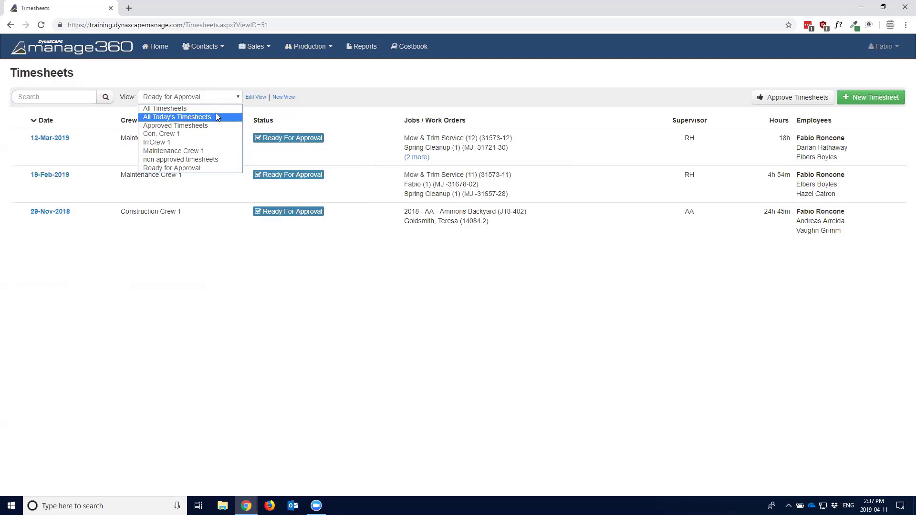
{"action": "left_click", "coordinate": [216, 116]}
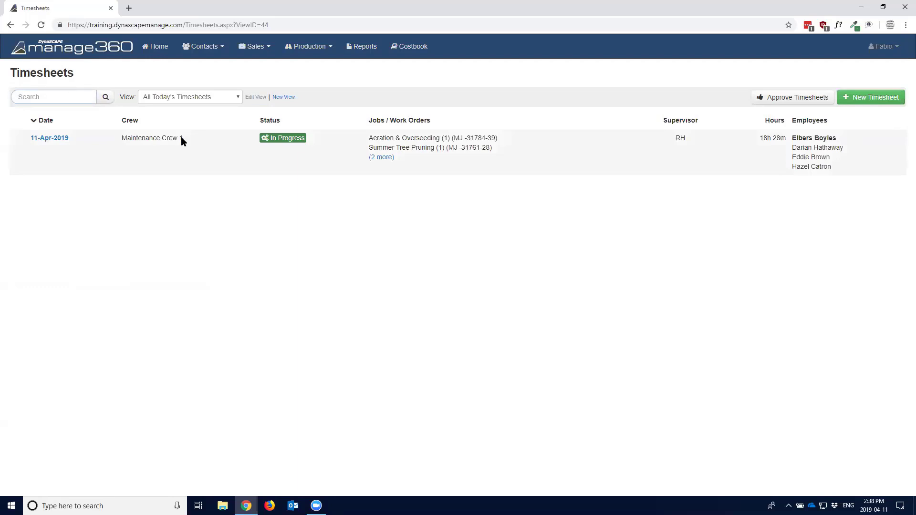
{"action": "left_click", "coordinate": [315, 46]}
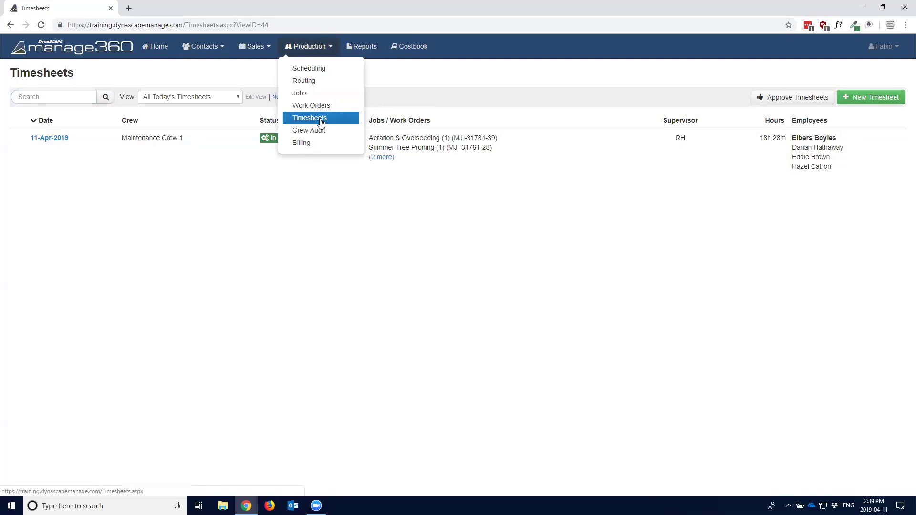
{"action": "left_click", "coordinate": [327, 121]}
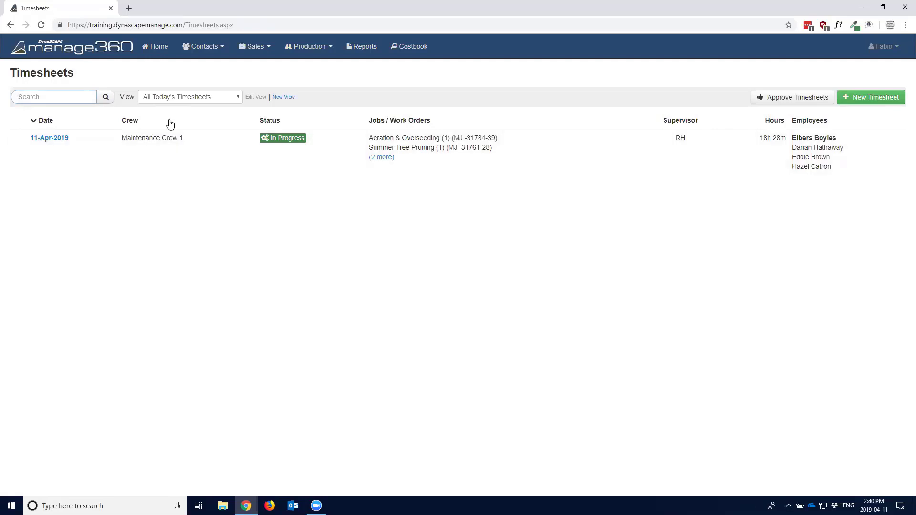
- Open the system settings and go to the Crews list under My Company Settings
{"action": "left_click", "coordinate": [887, 49]}
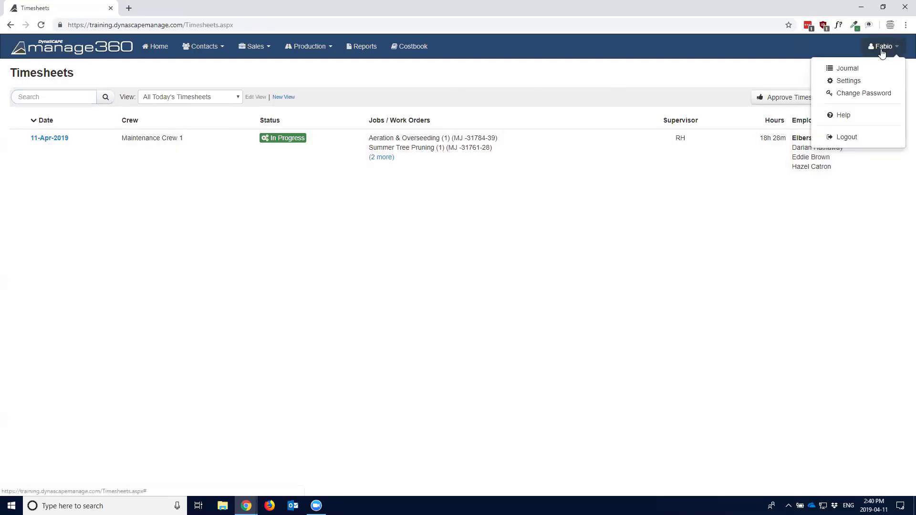
{"action": "left_click", "coordinate": [847, 82]}
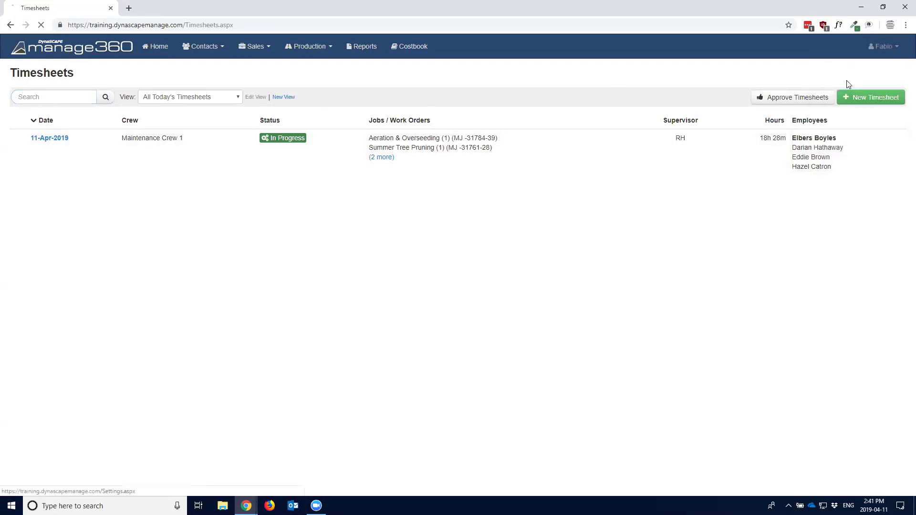
{"action": "double_click", "coordinate": [54, 75]}
{"action": "scroll", "coordinate": [41, 300], "scroll_direction": "down", "scroll_amount": 1}
{"action": "scroll", "coordinate": [29, 300], "scroll_direction": "down", "scroll_amount": 2}
{"action": "left_click_drag", "start_coordinate": [13, 299], "coordinate": [89, 301]}
{"action": "scroll", "coordinate": [122, 326], "scroll_direction": "down", "scroll_amount": 2}
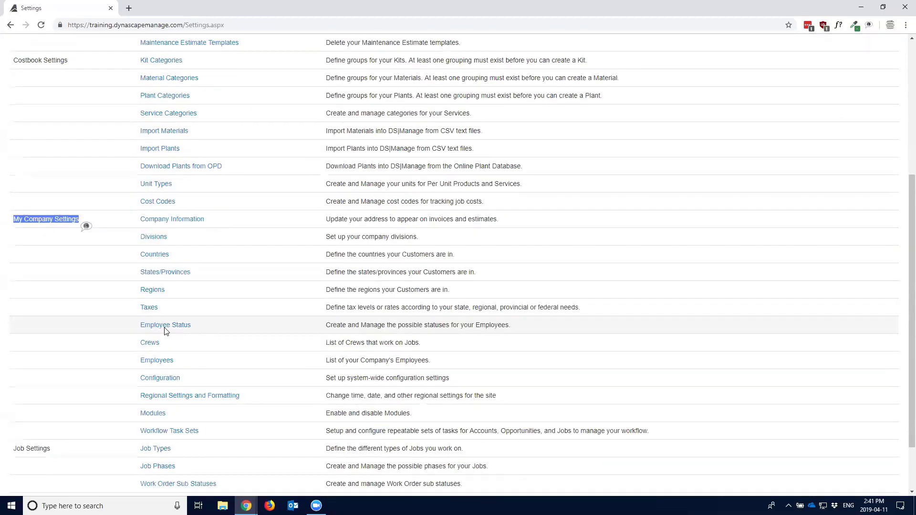
{"action": "left_click_drag", "start_coordinate": [330, 329], "coordinate": [429, 330]}
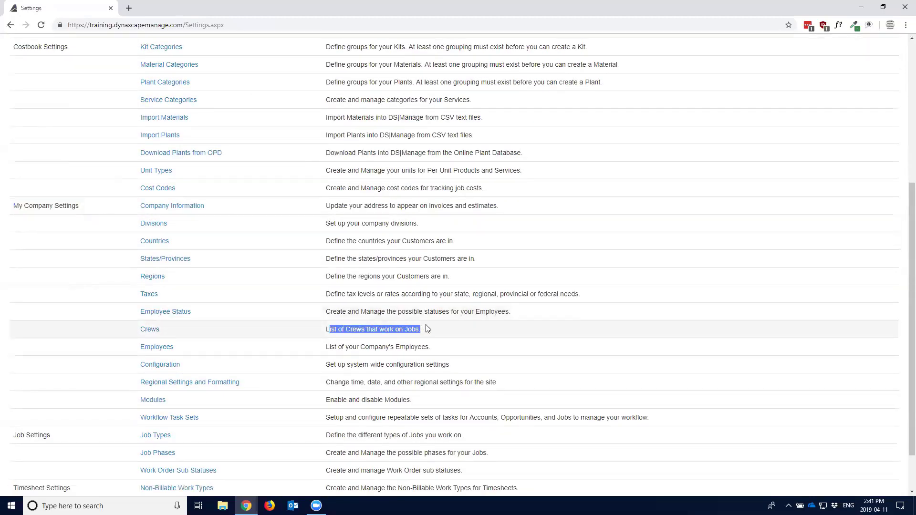
{"action": "left_click", "coordinate": [432, 334]}
{"action": "left_click", "coordinate": [149, 334]}
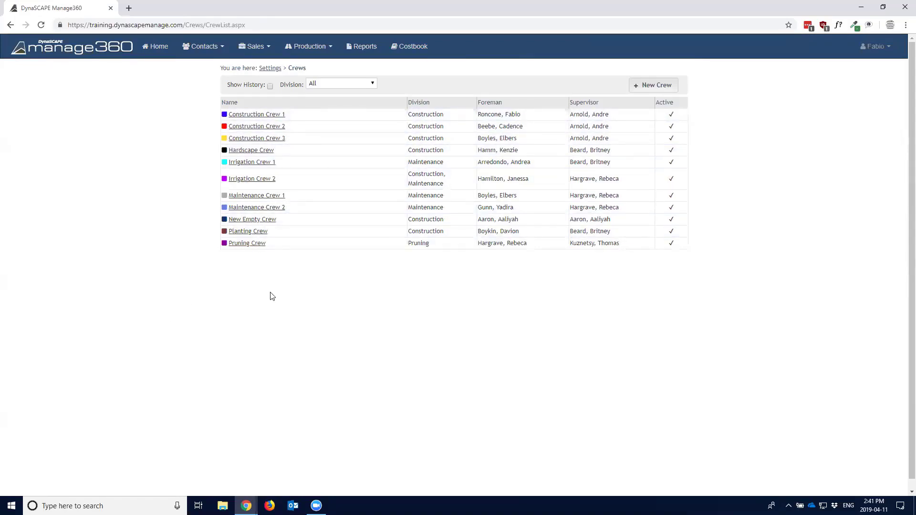
- Open Construction Crew 1, check its foreman assignment, and save and close the crew record
{"action": "left_click", "coordinate": [251, 116]}
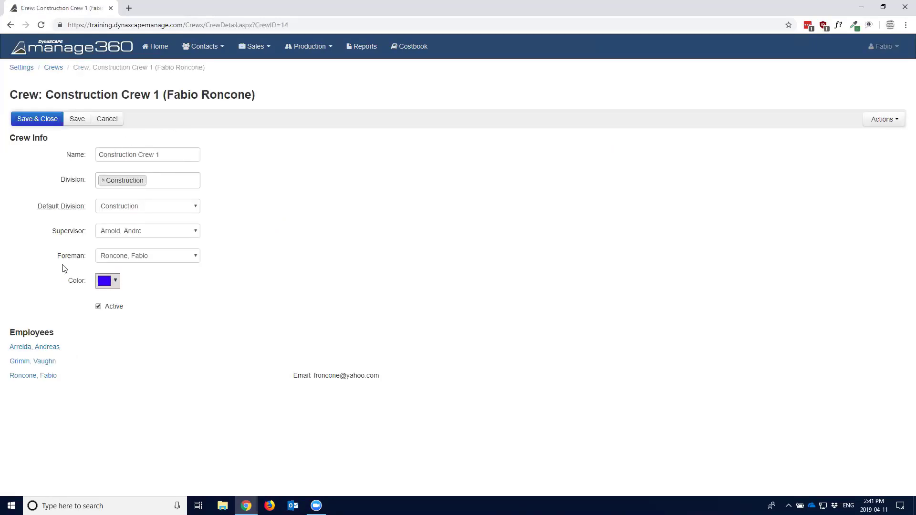
{"action": "left_click_drag", "start_coordinate": [57, 258], "coordinate": [85, 259]}
{"action": "left_click", "coordinate": [71, 262]}
{"action": "left_click", "coordinate": [132, 258]}
{"action": "left_click", "coordinate": [136, 258]}
{"action": "left_click", "coordinate": [57, 119]}
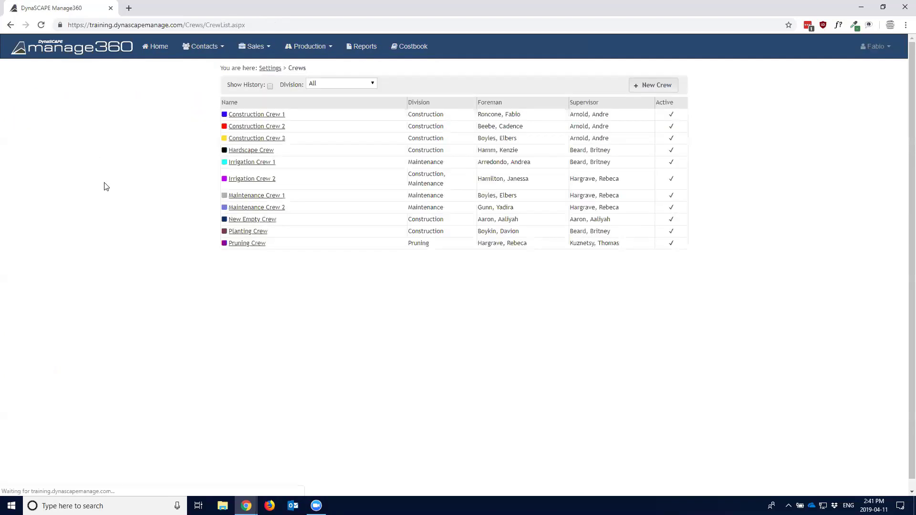
- Return to the settings and open the Employees list under My Company Settings
{"action": "left_click", "coordinate": [272, 70]}
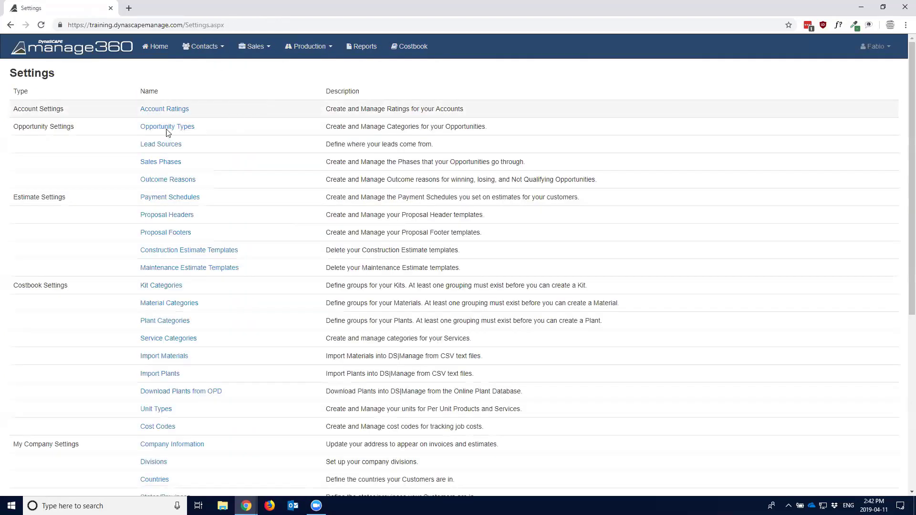
{"action": "double_click", "coordinate": [52, 74]}
{"action": "scroll", "coordinate": [66, 256], "scroll_direction": "down", "scroll_amount": 4}
{"action": "left_click_drag", "start_coordinate": [21, 254], "coordinate": [87, 260]}
{"action": "left_click", "coordinate": [163, 398]}
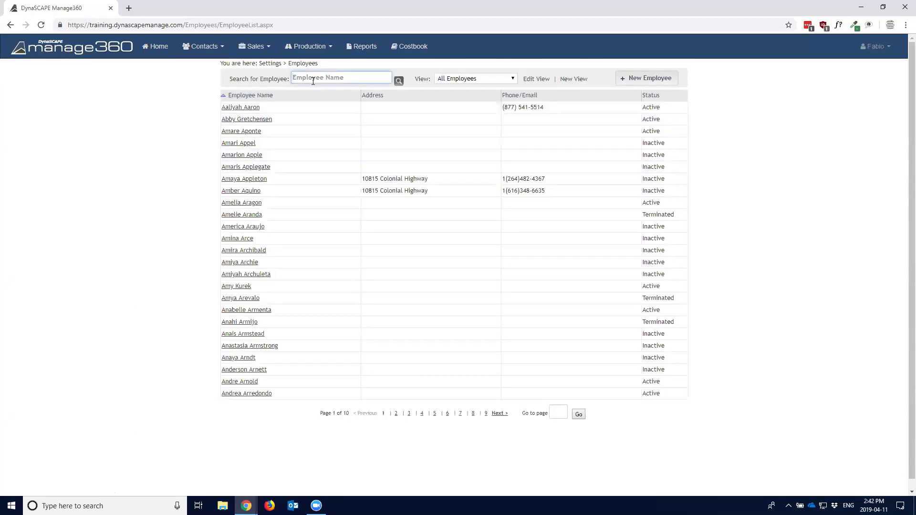
- Open the first listed employee's record and examine the crew assignments and cost per hour
{"action": "left_click", "coordinate": [235, 107]}
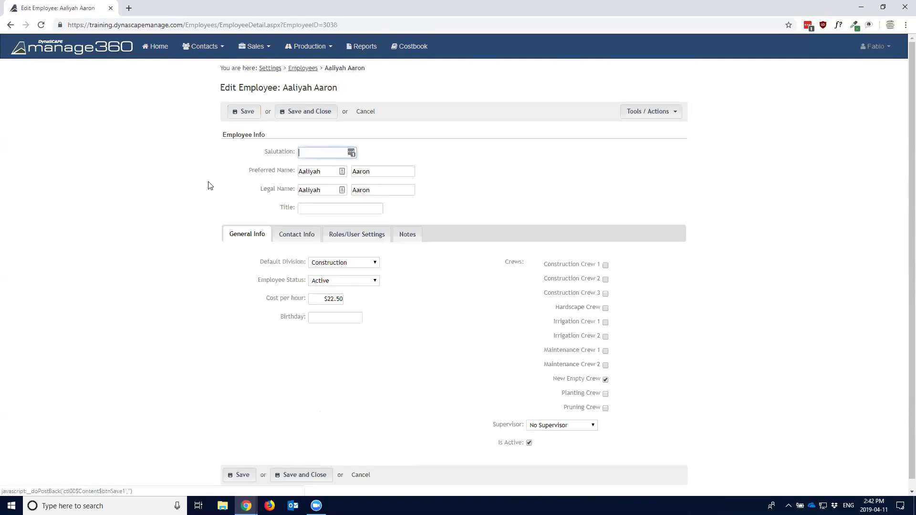
{"action": "left_click_drag", "start_coordinate": [225, 88], "coordinate": [351, 90]}
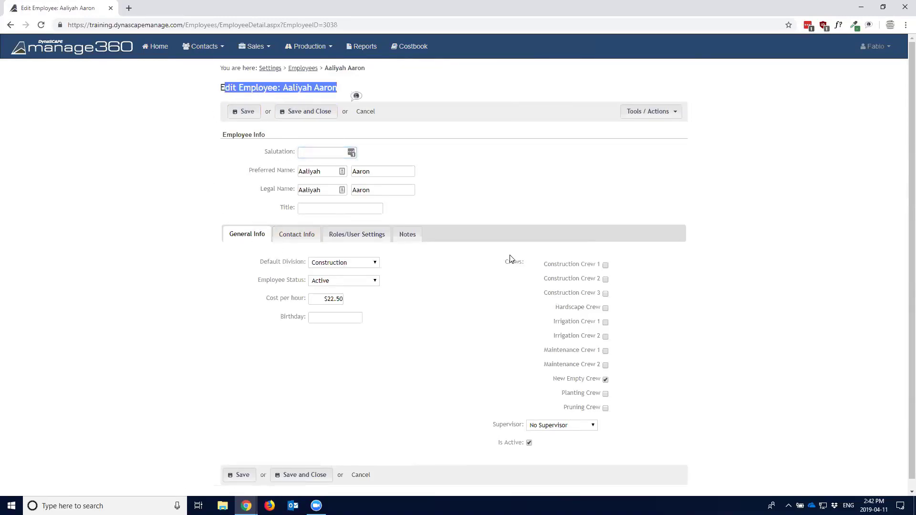
{"action": "left_click_drag", "start_coordinate": [505, 262], "coordinate": [521, 265]}
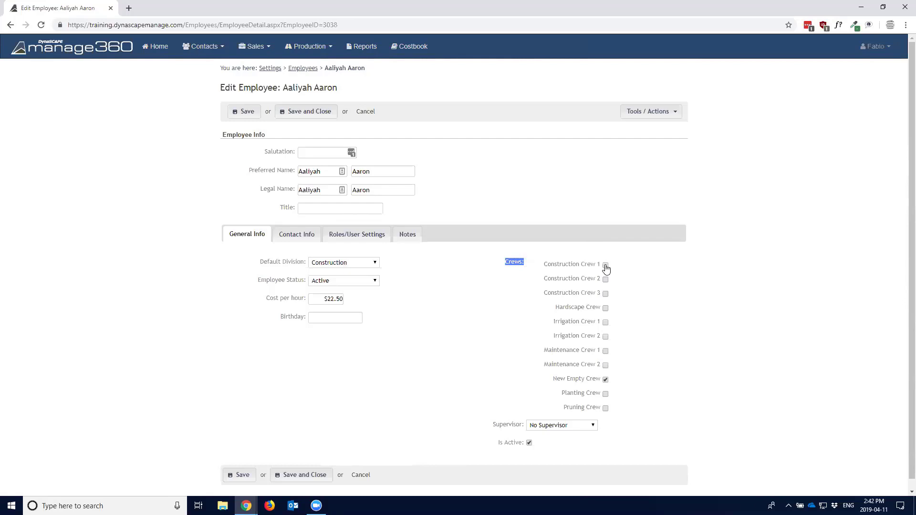
{"action": "left_click", "coordinate": [503, 265]}
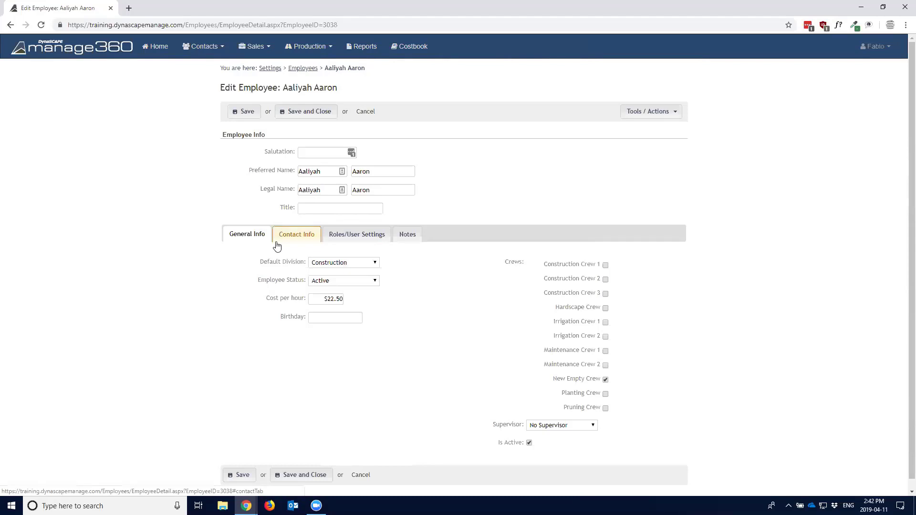
{"action": "left_click_drag", "start_coordinate": [267, 299], "coordinate": [305, 304]}
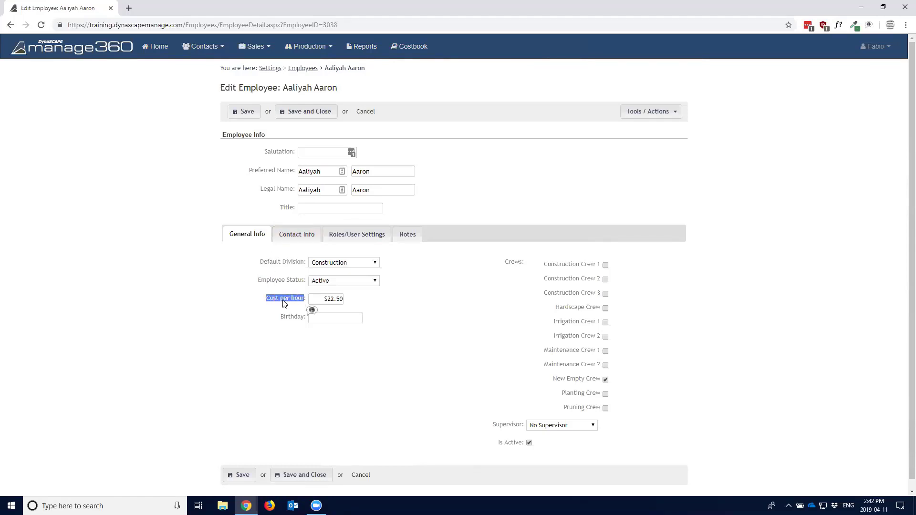
{"action": "left_click", "coordinate": [283, 304]}
{"action": "left_click_drag", "start_coordinate": [268, 300], "coordinate": [302, 303]}
- Show the production jobs in the Construction - Open view and open the first listed 2015 back yard job
{"action": "left_click", "coordinate": [301, 53]}
{"action": "left_click", "coordinate": [314, 94]}
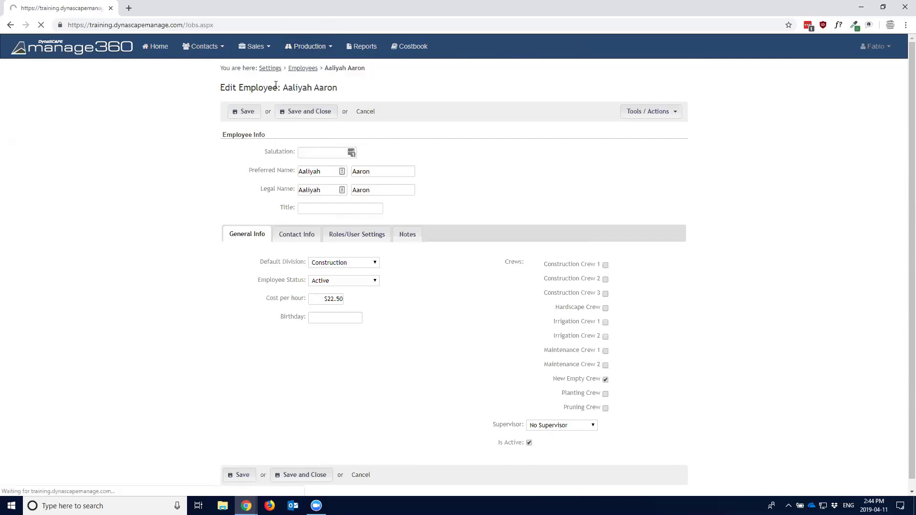
{"action": "left_click", "coordinate": [214, 97]}
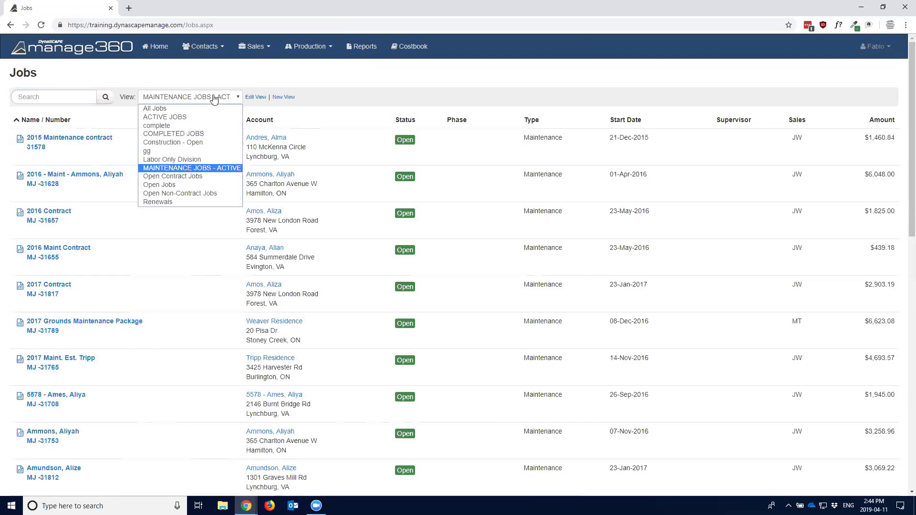
{"action": "left_click", "coordinate": [202, 142]}
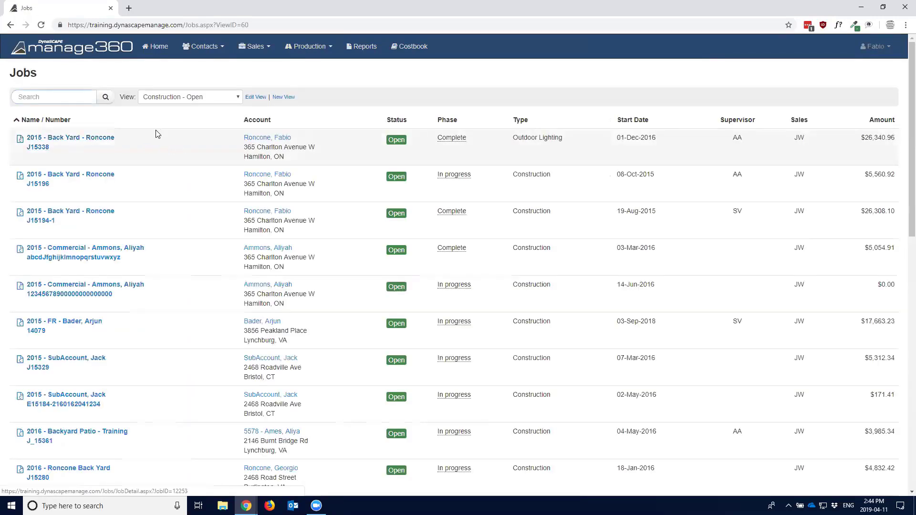
{"action": "left_click", "coordinate": [67, 143]}
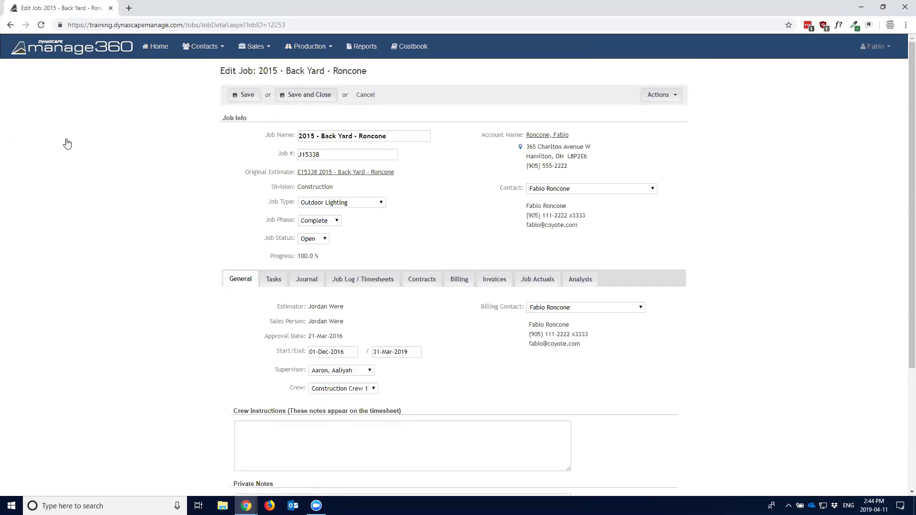
- Examine the time, equipment, material and subcontractor tracking options at the end of the job's general details
{"action": "scroll", "coordinate": [181, 173], "scroll_direction": "down", "scroll_amount": 4}
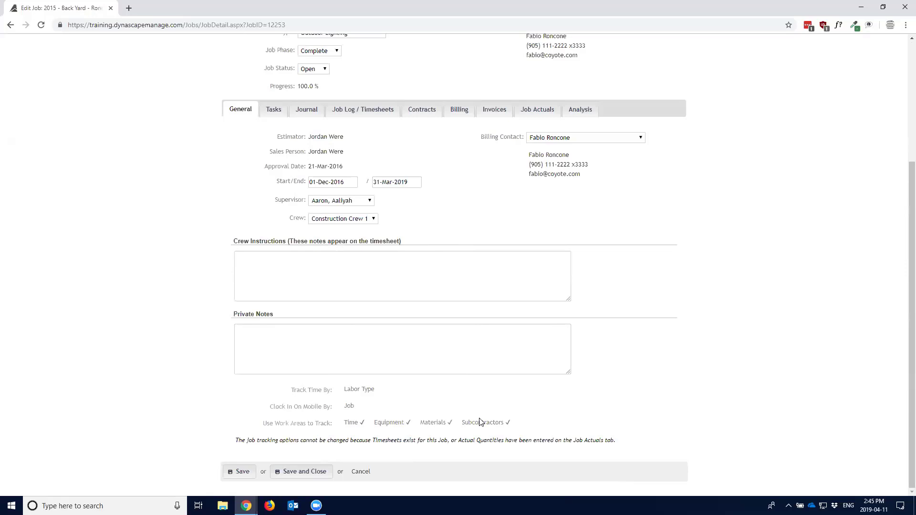
{"action": "mouse_move", "coordinate": [239, 440]}
{"action": "left_mouse_down"}
{"action": "mouse_move", "coordinate": [428, 440]}
{"action": "mouse_move", "coordinate": [282, 449]}
{"action": "mouse_move", "coordinate": [233, 436]}
{"action": "left_mouse_up"}
{"action": "left_click", "coordinate": [238, 438]}
{"action": "scroll", "coordinate": [224, 361], "scroll_direction": "up", "scroll_amount": 4}
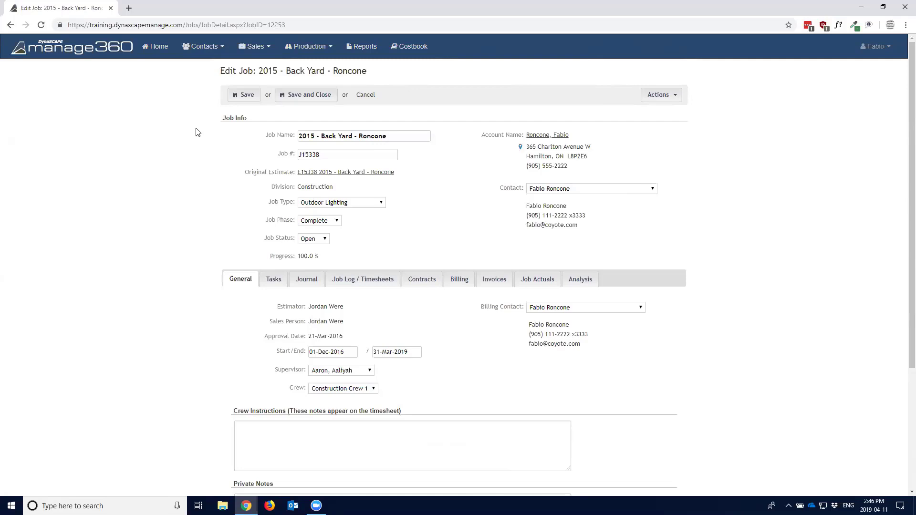
- Open the production timesheets and create a timesheet for Construction Crew 1 dated 11-Apr-2019
{"action": "left_click", "coordinate": [308, 57]}
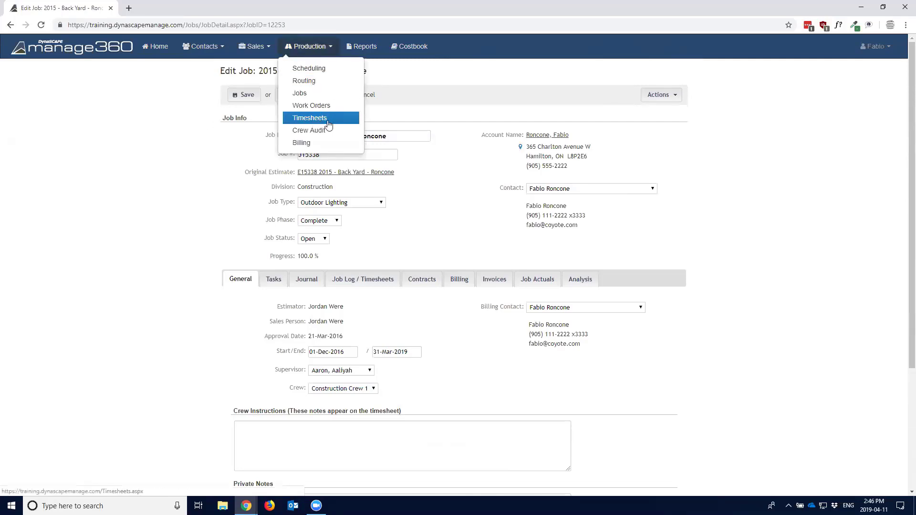
{"action": "left_click", "coordinate": [328, 123]}
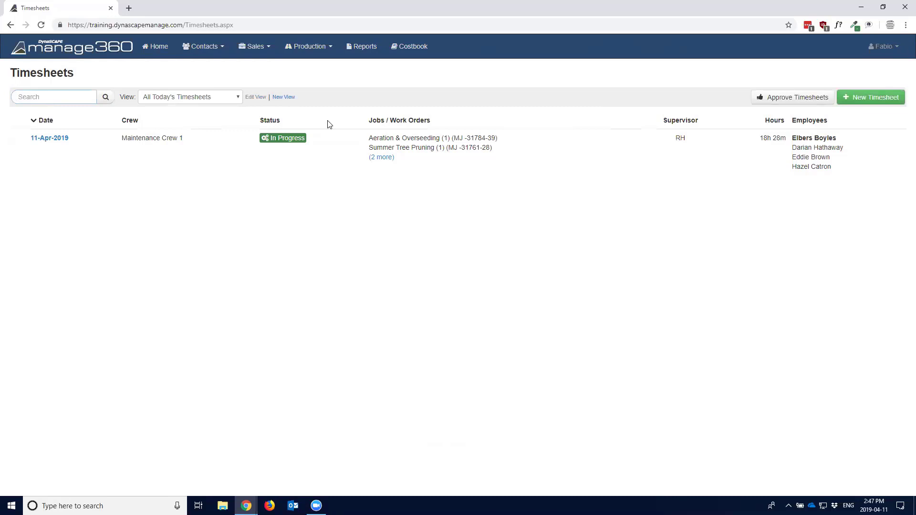
{"action": "left_click", "coordinate": [882, 104]}
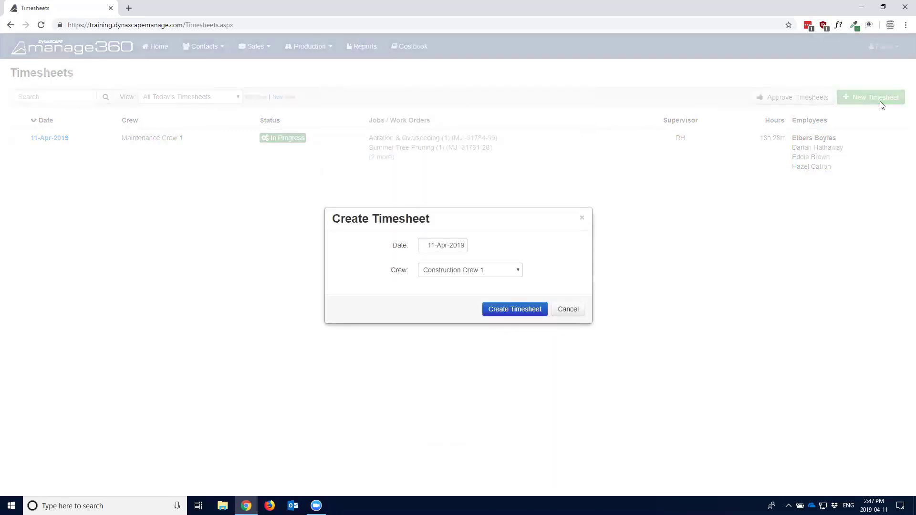
{"action": "left_click_drag", "start_coordinate": [440, 212], "coordinate": [443, 187]}
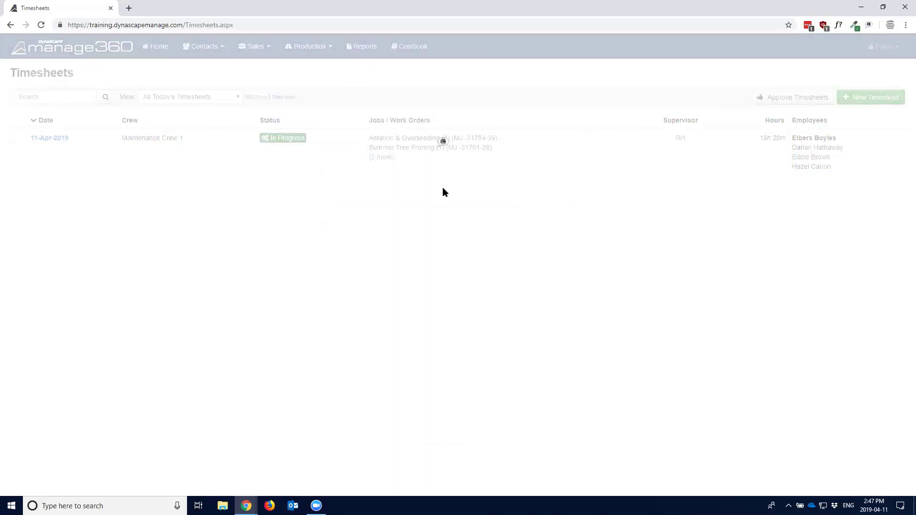
{"action": "left_click", "coordinate": [874, 98]}
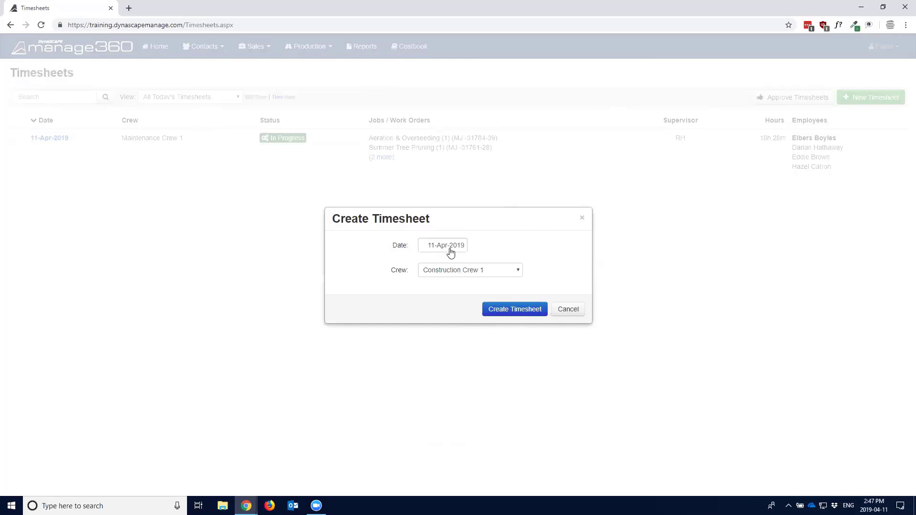
{"action": "left_click", "coordinate": [514, 270]}
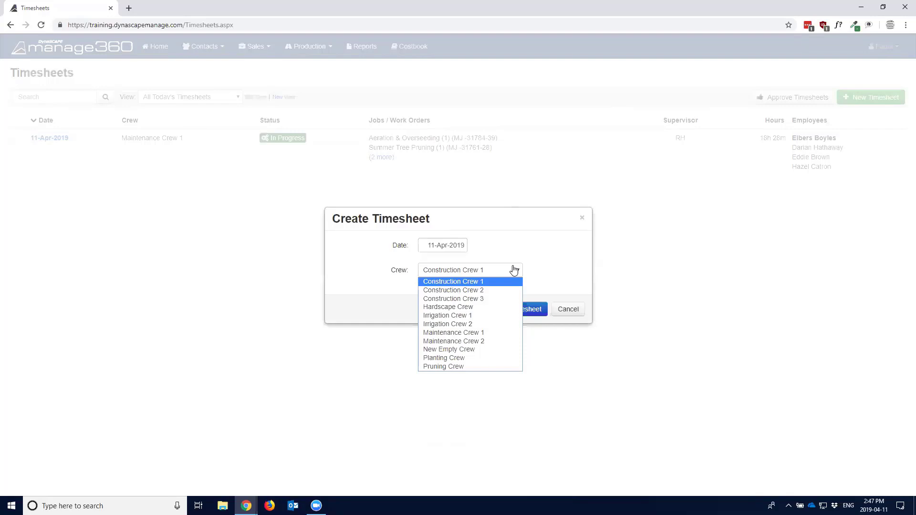
{"action": "left_click", "coordinate": [518, 254]}
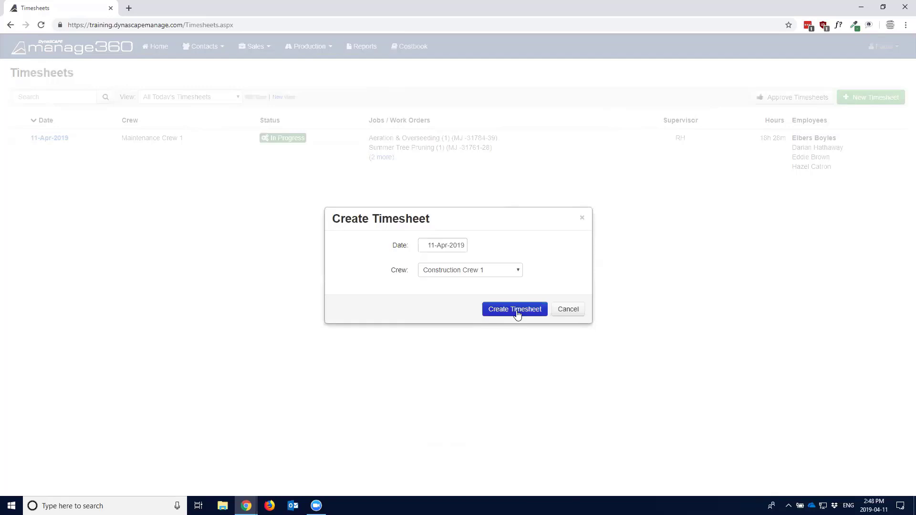
{"action": "left_click", "coordinate": [516, 310]}
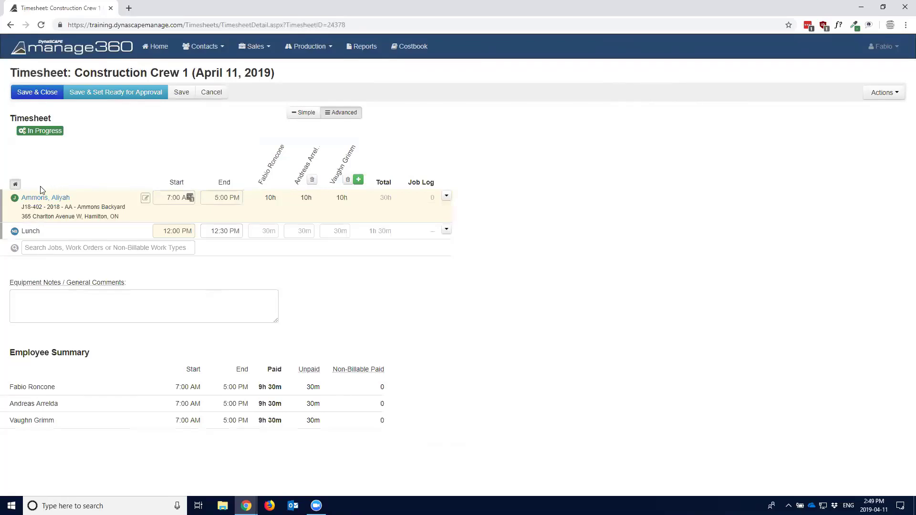
- Hide and redisplay the job number, name and address details under the timesheet's job entry
{"action": "left_click", "coordinate": [16, 184]}
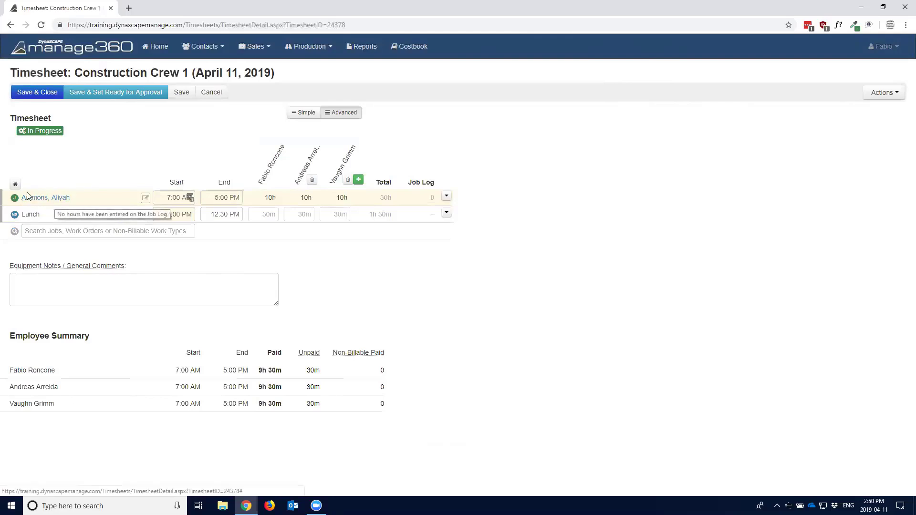
{"action": "left_click", "coordinate": [46, 199]}
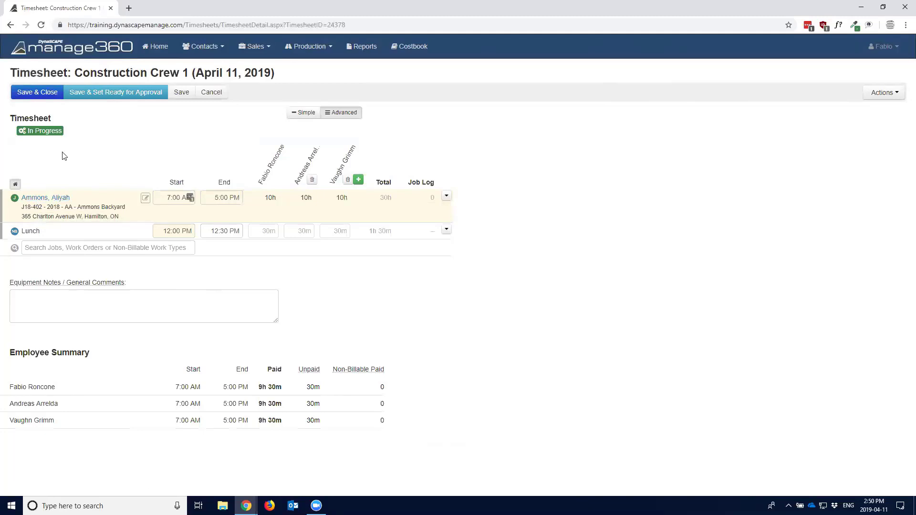
{"action": "left_click", "coordinate": [16, 184]}
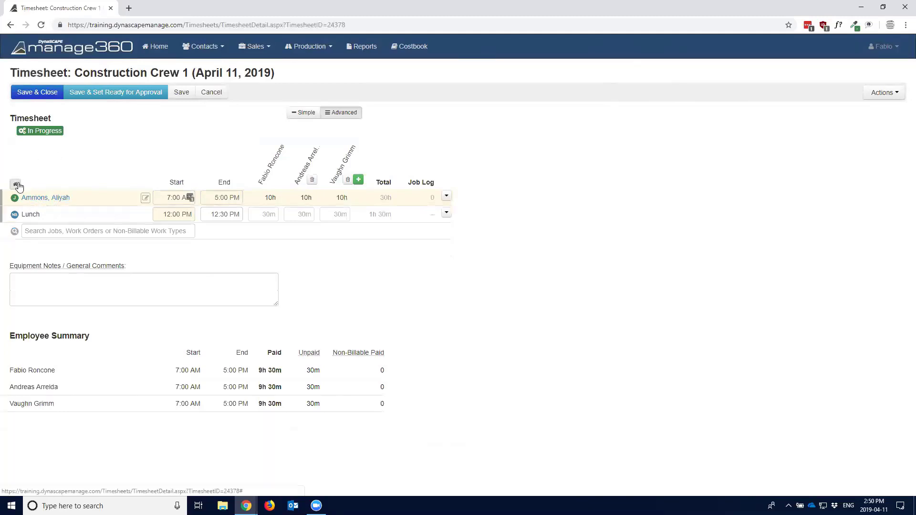
{"action": "left_click", "coordinate": [16, 185]}
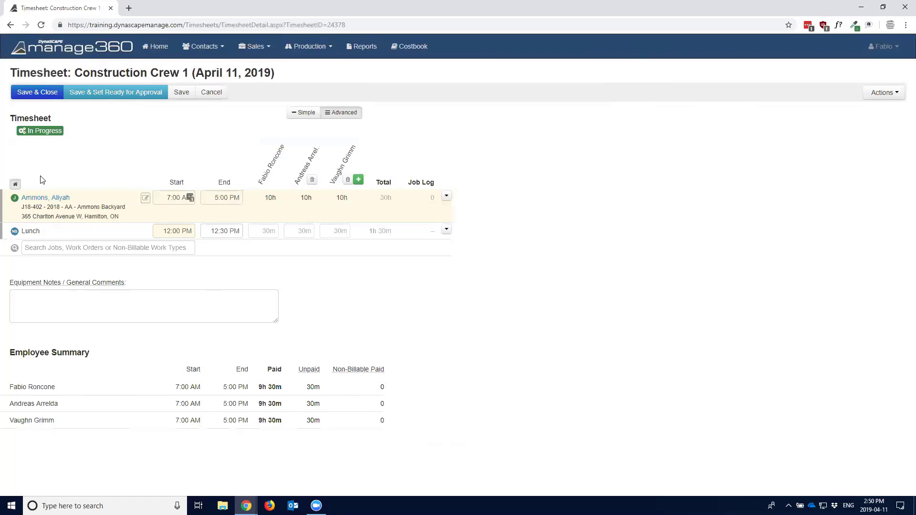
- Switch the timesheet to the Simple layout and back to Advanced to compare the displayed columns
{"action": "left_click", "coordinate": [345, 117]}
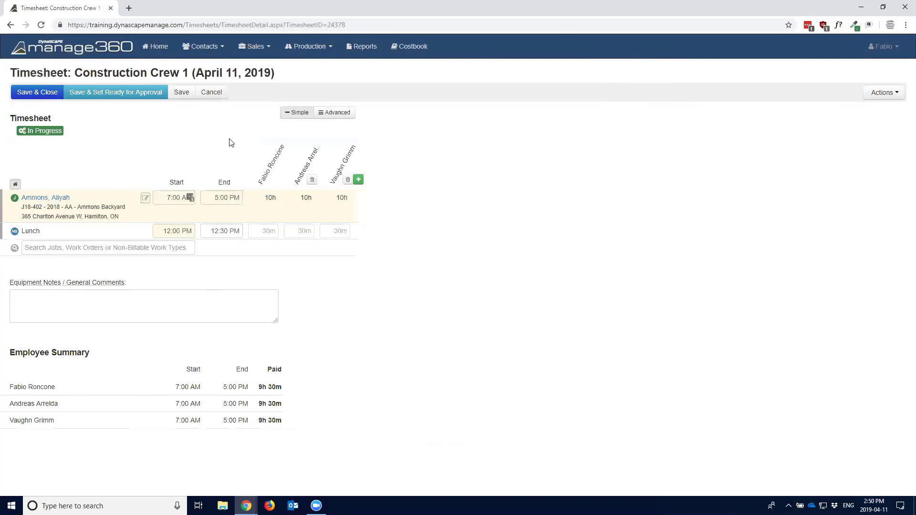
{"action": "left_click", "coordinate": [334, 115]}
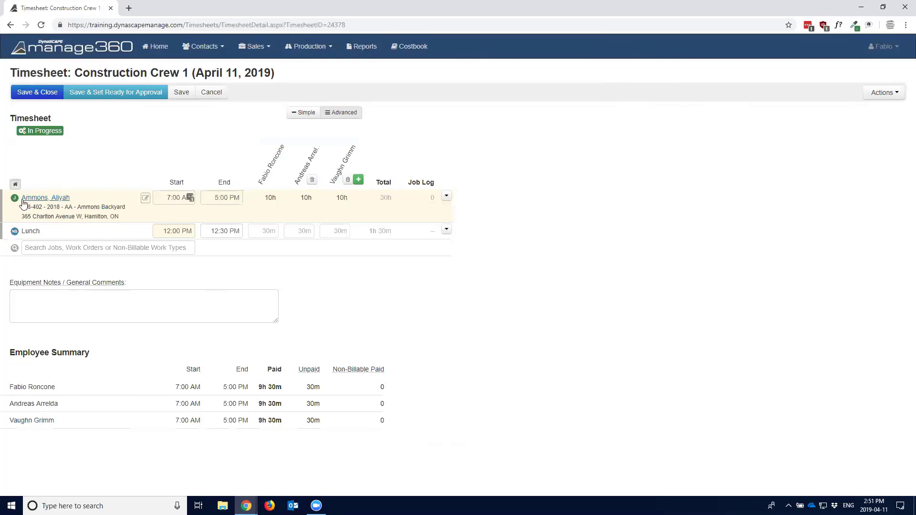
{"action": "mouse_move", "coordinate": [15, 201]}
- Search the timesheet's work entries for jobs by a customer's last name, and clear the search text
{"action": "left_click", "coordinate": [50, 247]}
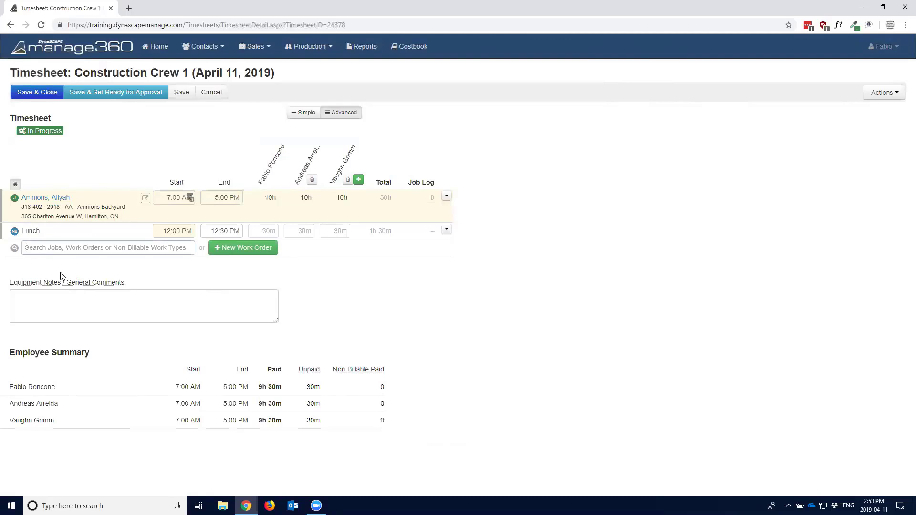
{"action": "type", "text": "ro"}
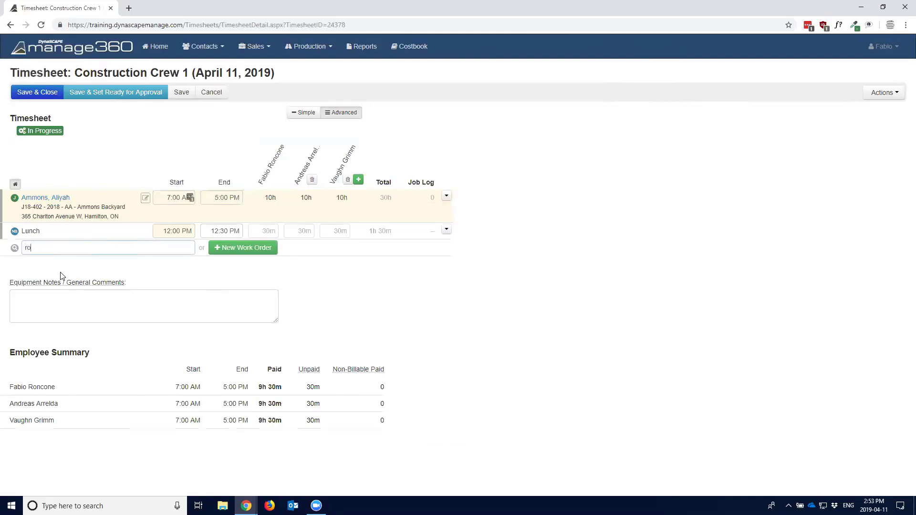
{"action": "type", "text": "ncone"}
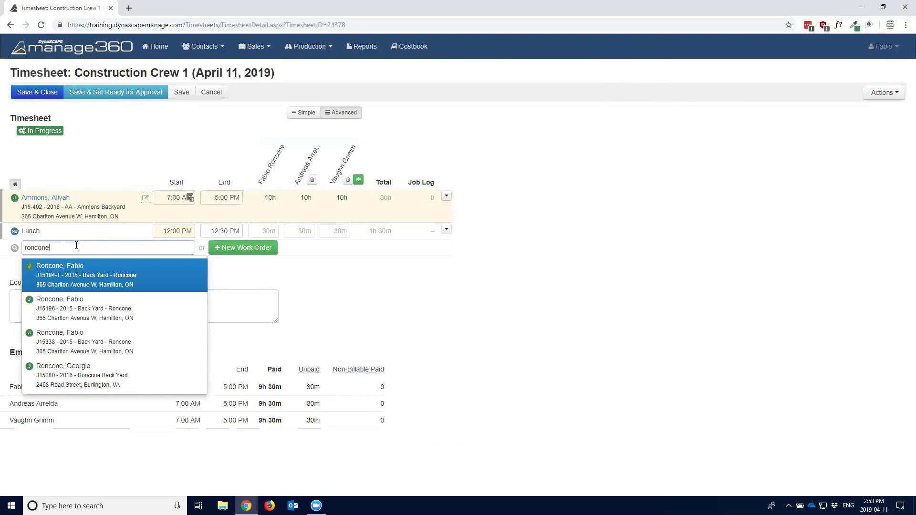
{"action": "key", "text": "BackSpace"}
{"action": "key", "text": "BackSpace"}
{"action": "key", "text": "BackSpace"}
{"action": "key", "text": "BackSpace"}
{"action": "key", "text": "BackSpace"}
{"action": "key", "text": "BackSpace"}
{"action": "key", "text": "BackSpace"}
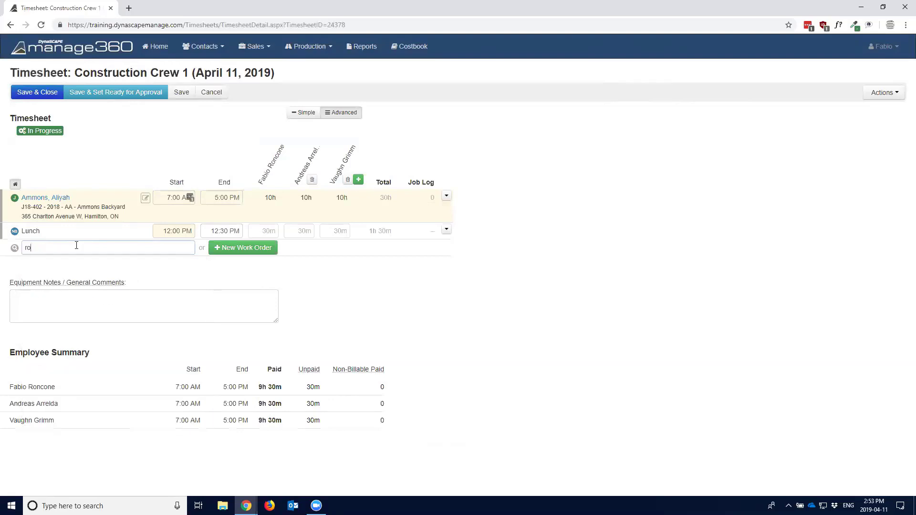
- Find the Yard time non-billable work type and add it to the timesheet
{"action": "type", "text": "yard time"}
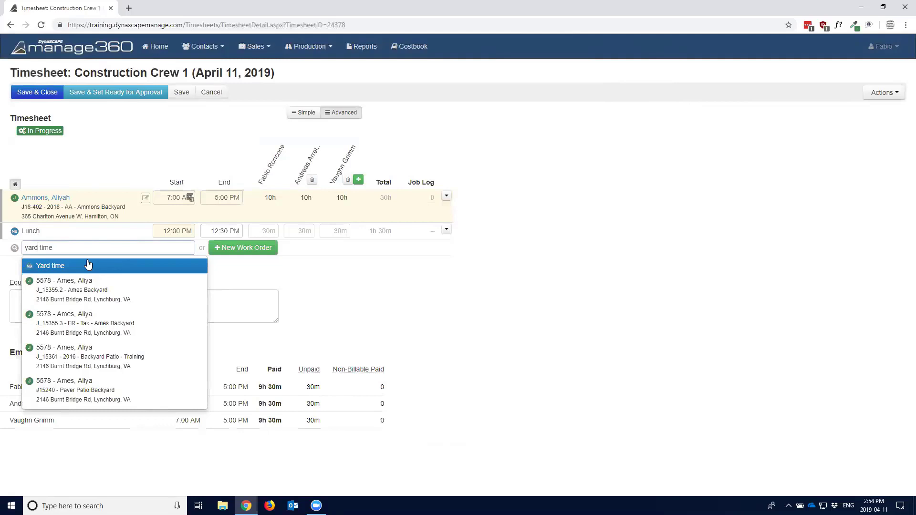
{"action": "double_click", "coordinate": [31, 248]}
{"action": "left_click", "coordinate": [72, 266]}
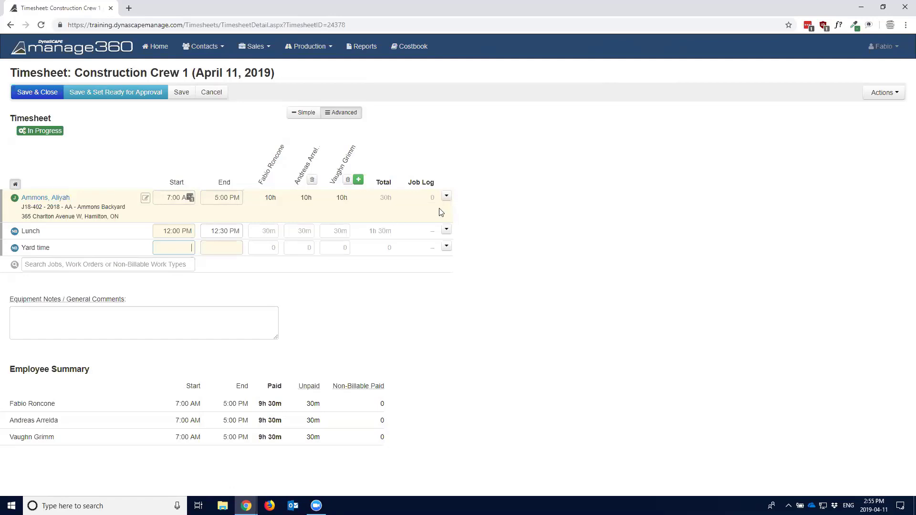
- Examine the move and delete options of the timesheet's job entry, declining the job's removal
{"action": "left_click", "coordinate": [447, 199]}
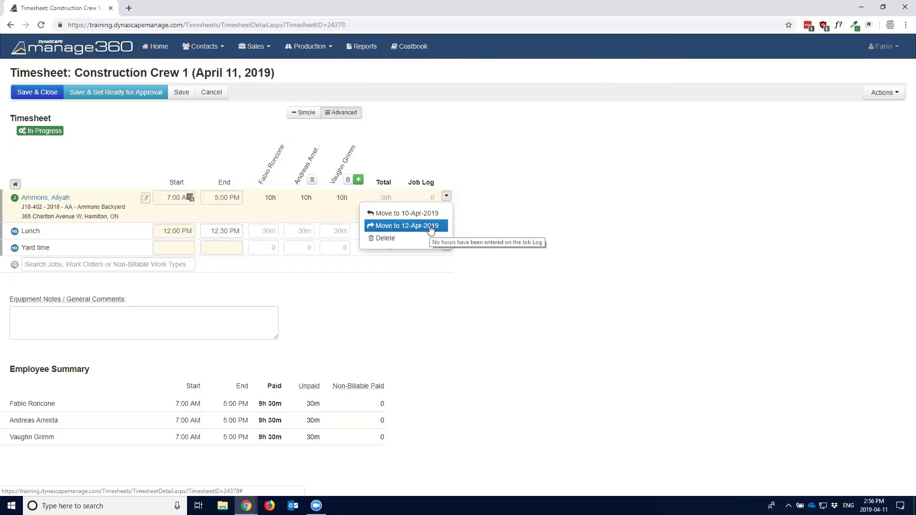
{"action": "left_click", "coordinate": [403, 239]}
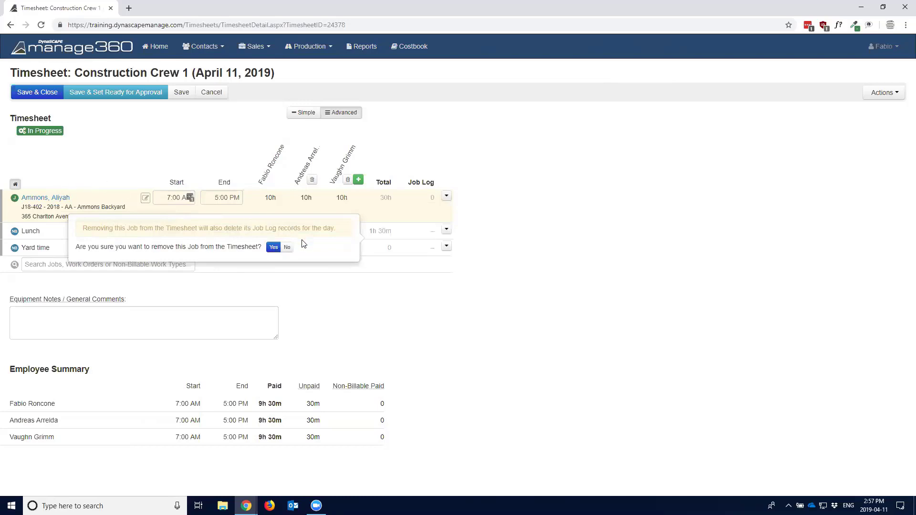
{"action": "left_click", "coordinate": [287, 247]}
{"action": "left_click", "coordinate": [446, 196]}
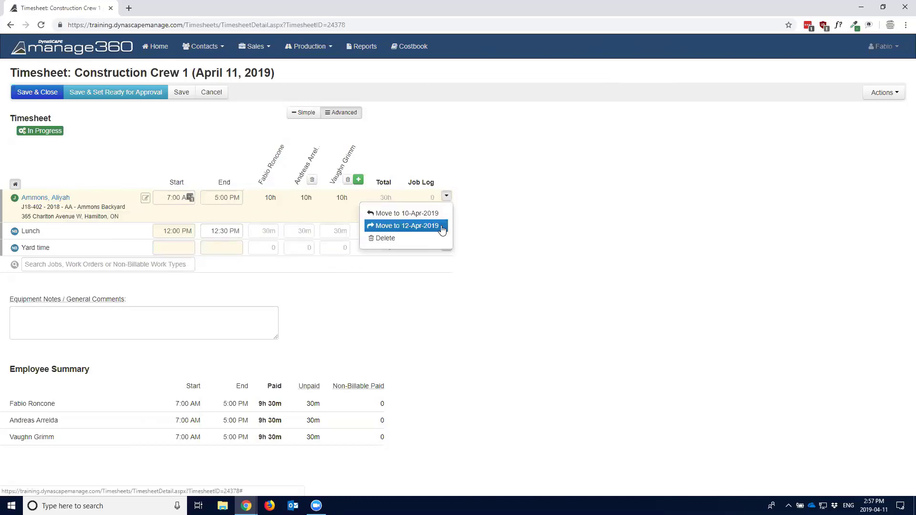
{"action": "left_click", "coordinate": [478, 190]}
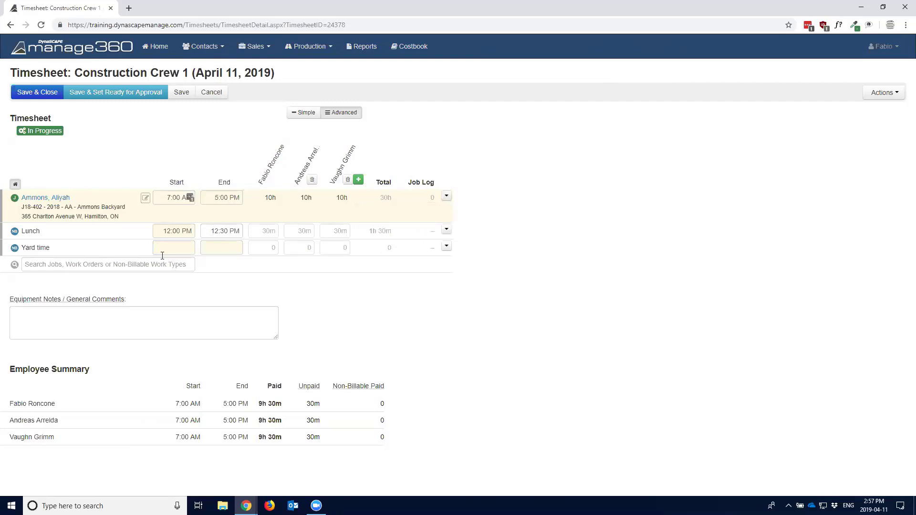
- Examine the options available for the Lunch and Yard time entries without applying any of them
{"action": "left_click", "coordinate": [447, 231]}
{"action": "left_click", "coordinate": [460, 256]}
{"action": "left_click", "coordinate": [447, 230]}
{"action": "left_click", "coordinate": [466, 248]}
{"action": "left_click", "coordinate": [447, 248]}
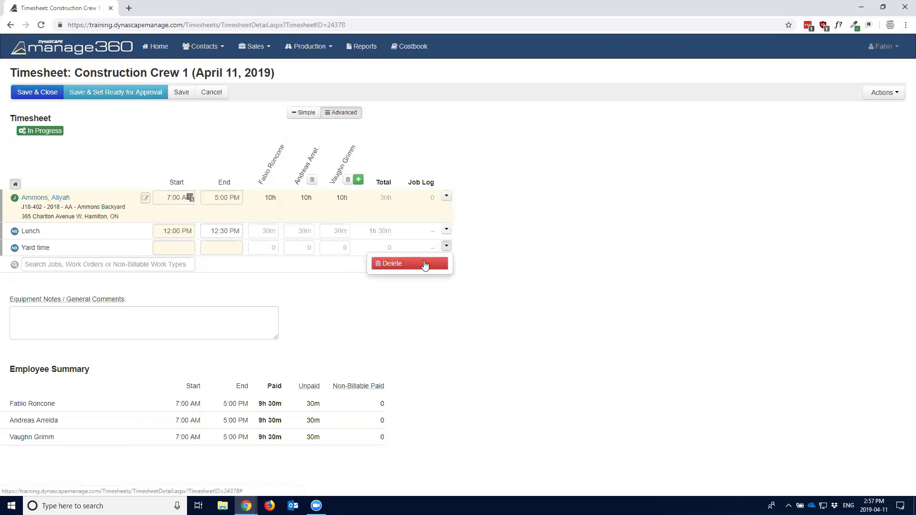
{"action": "left_click", "coordinate": [482, 253]}
{"action": "left_click", "coordinate": [447, 231]}
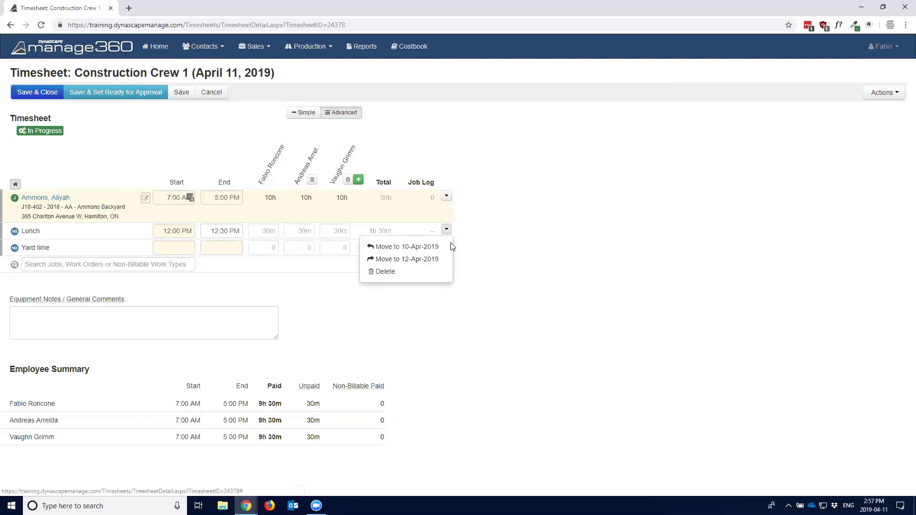
{"action": "left_click", "coordinate": [469, 267]}
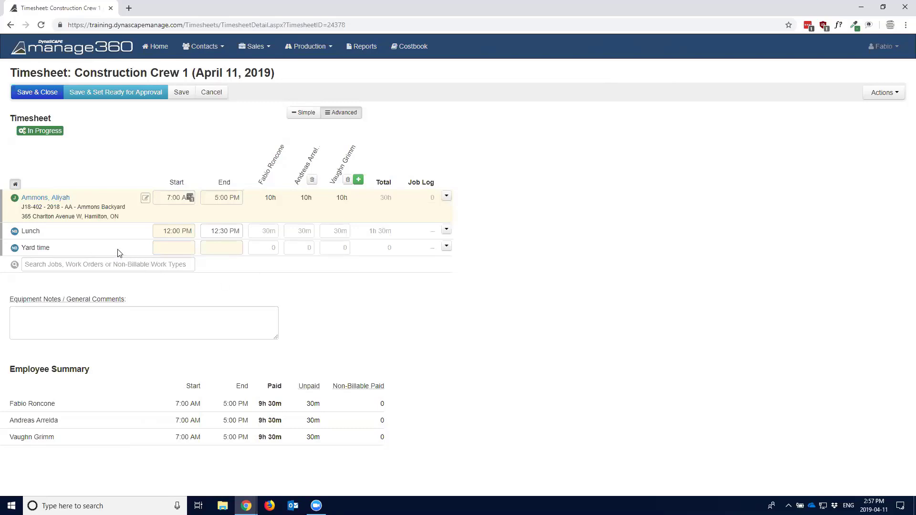
- Delete the Yard time entry from the timesheet and confirm its removal
{"action": "left_click", "coordinate": [446, 246]}
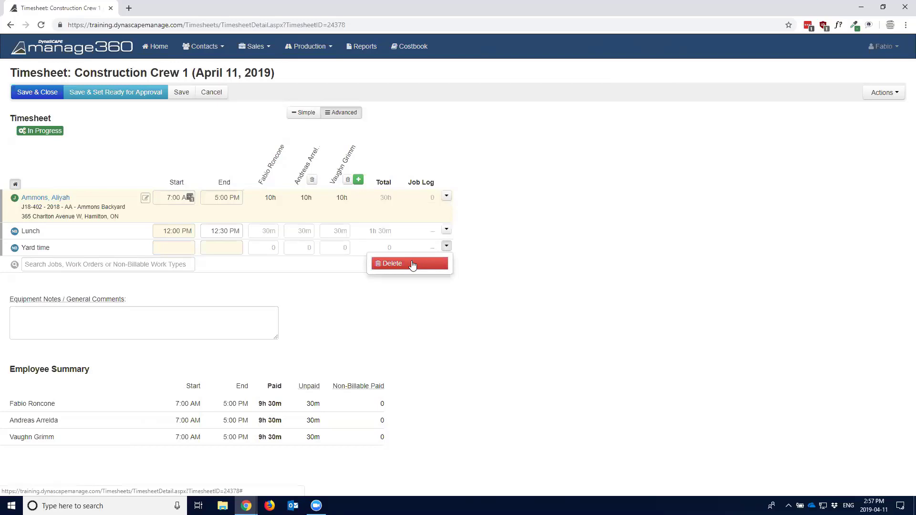
{"action": "left_click", "coordinate": [412, 266]}
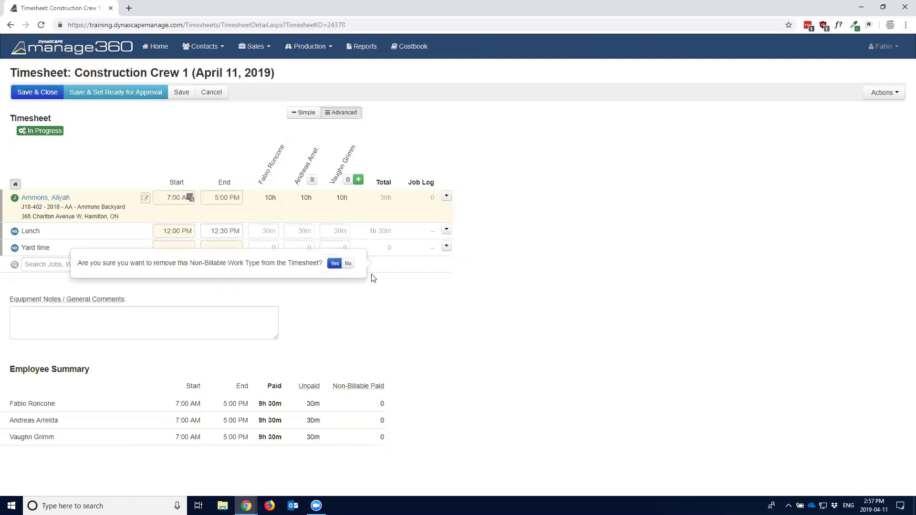
{"action": "left_click", "coordinate": [334, 263]}
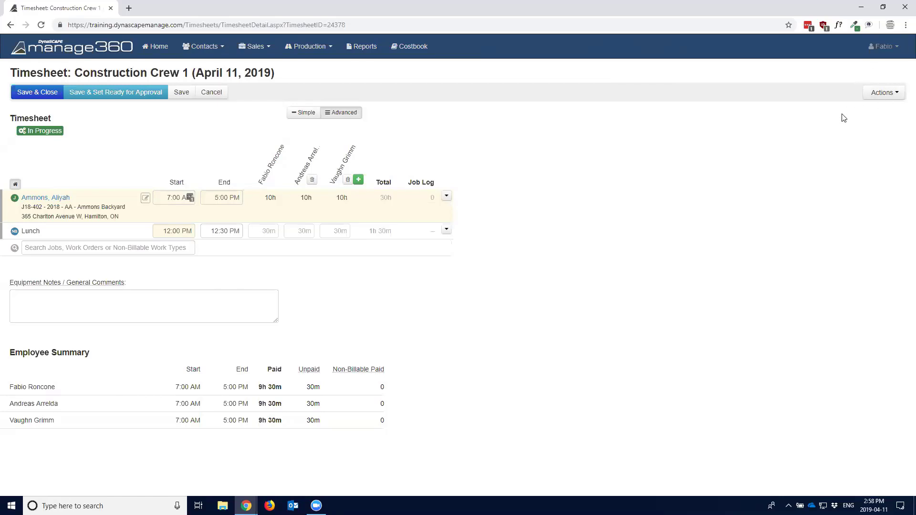
- Set up the timesheet's print package with the Timesheet report type and job logs included
{"action": "left_click", "coordinate": [891, 94]}
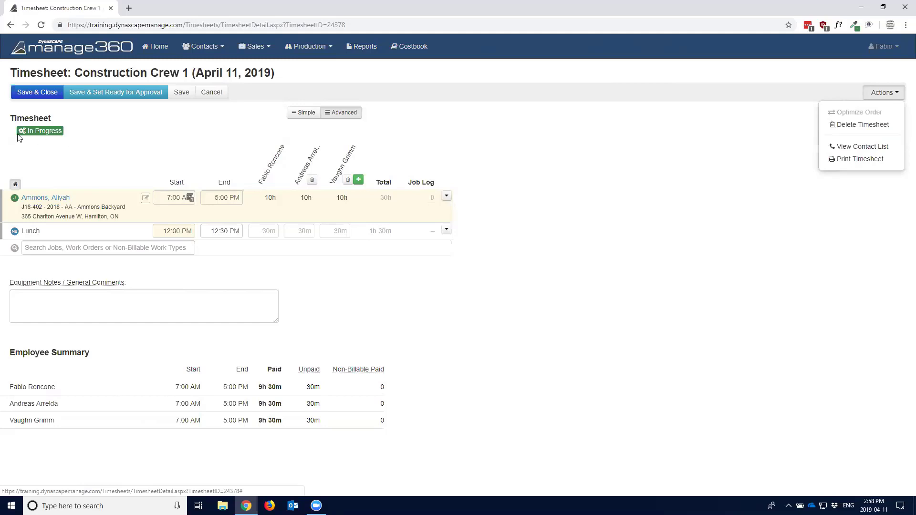
{"action": "left_click", "coordinate": [64, 140]}
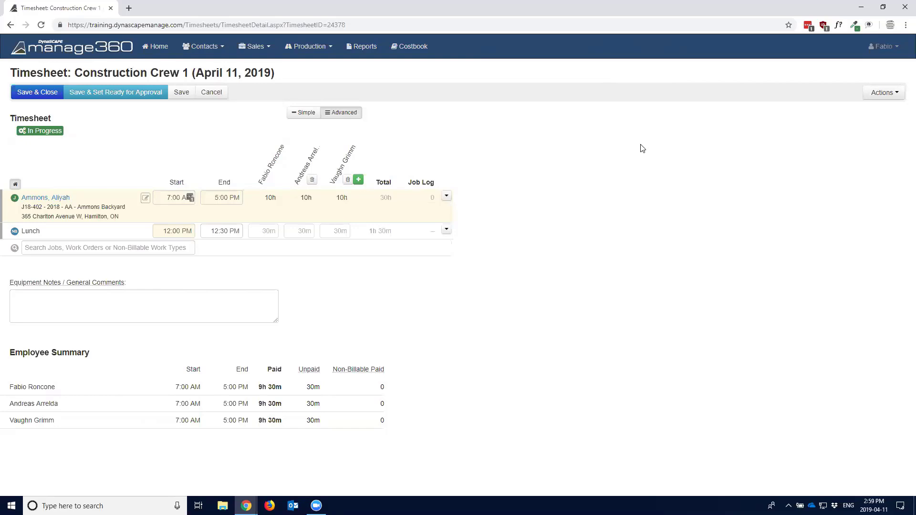
{"action": "left_click", "coordinate": [888, 93]}
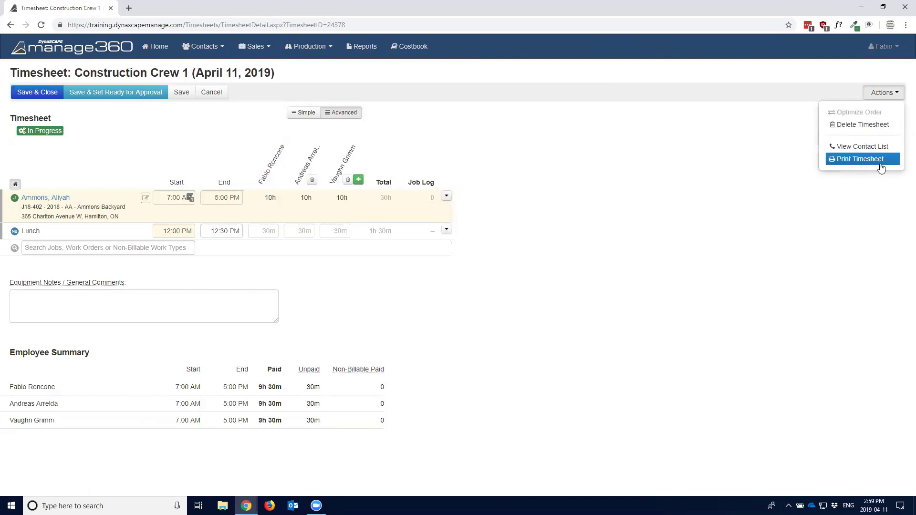
{"action": "left_click", "coordinate": [862, 164]}
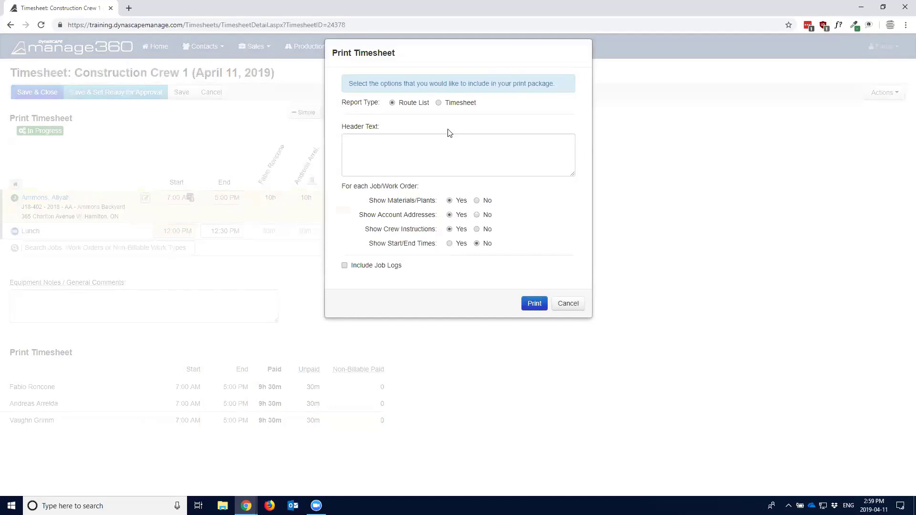
{"action": "left_click_drag", "start_coordinate": [333, 53], "coordinate": [391, 54]}
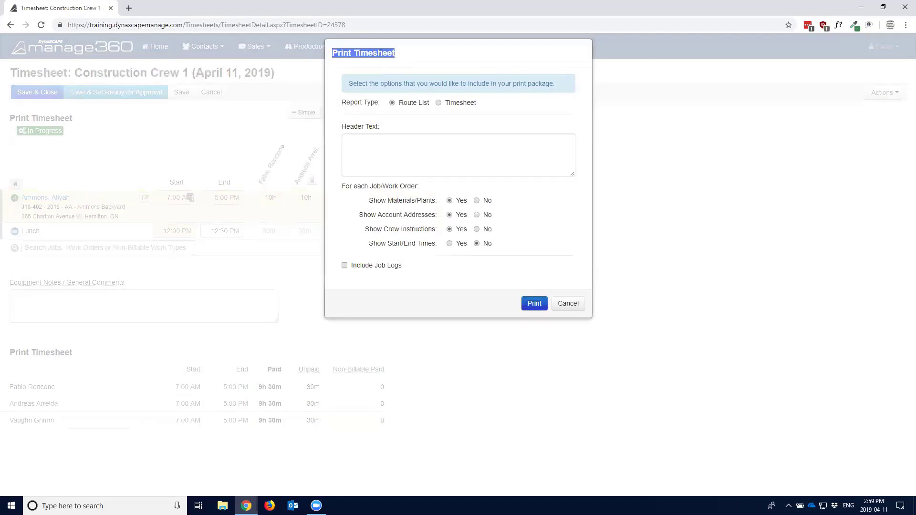
{"action": "left_click", "coordinate": [381, 53]}
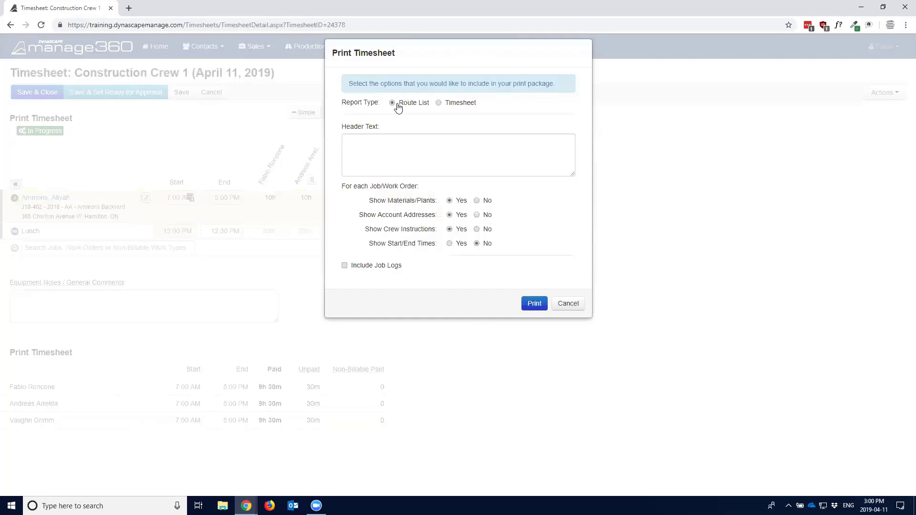
{"action": "left_click", "coordinate": [442, 104]}
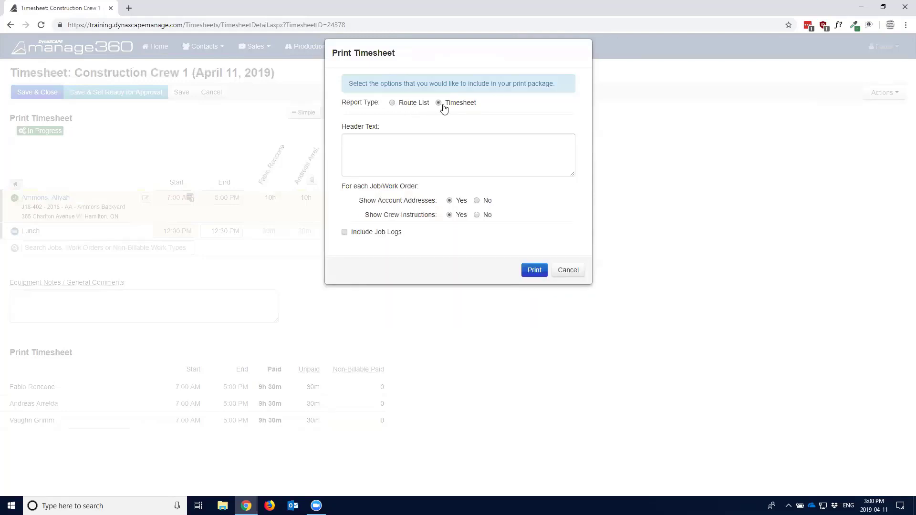
{"action": "left_click", "coordinate": [345, 233]}
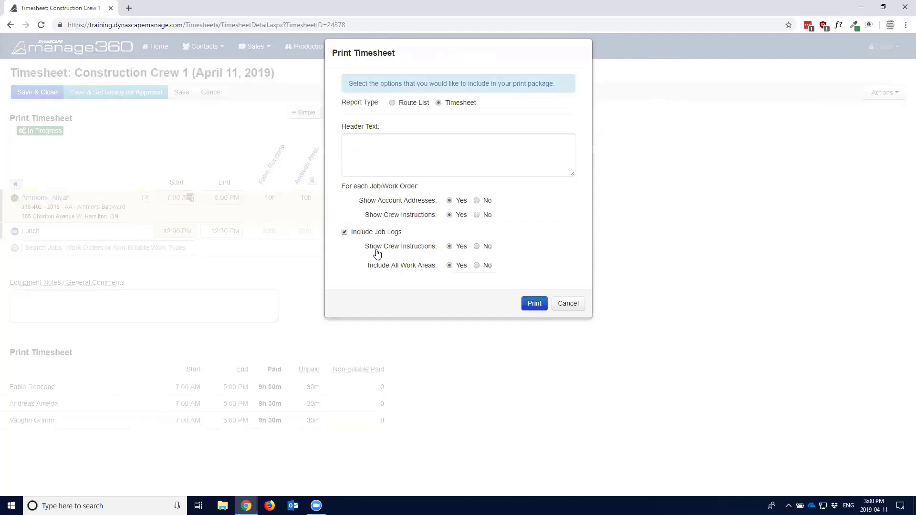
- Examine the crew instruction and work area options for the job logs, keeping all work areas included
{"action": "left_click_drag", "start_coordinate": [370, 248], "coordinate": [432, 247]}
{"action": "left_click", "coordinate": [404, 253]}
{"action": "left_click_drag", "start_coordinate": [366, 270], "coordinate": [438, 270]}
{"action": "left_click", "coordinate": [433, 270]}
{"action": "left_click", "coordinate": [477, 266]}
{"action": "left_click", "coordinate": [450, 266]}
{"action": "left_click", "coordinate": [477, 266]}
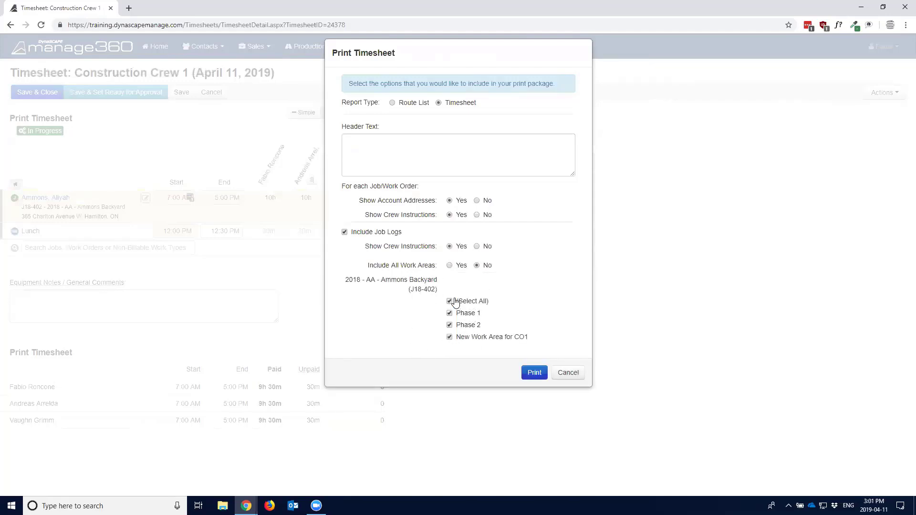
{"action": "left_click", "coordinate": [450, 265]}
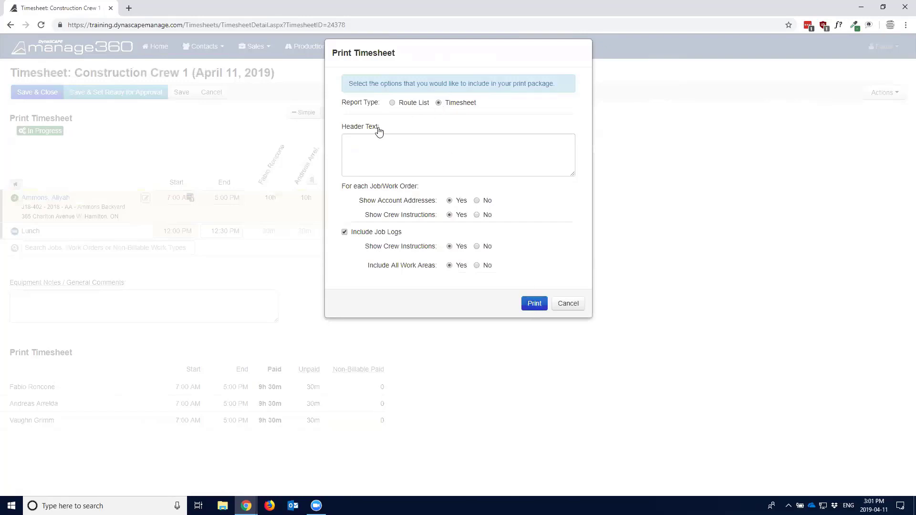
- Print the timesheet package and open the downloaded PDF at its time worksheet
{"action": "left_click", "coordinate": [529, 306]}
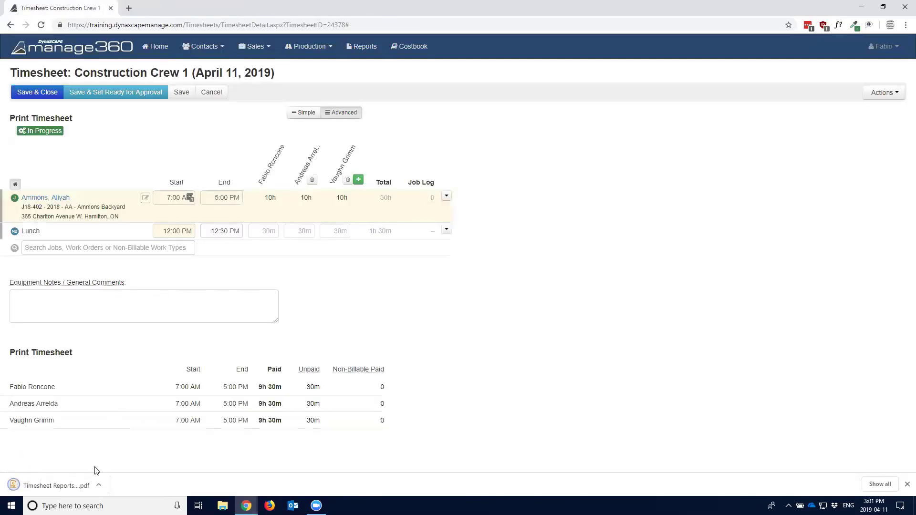
{"action": "left_click", "coordinate": [57, 486]}
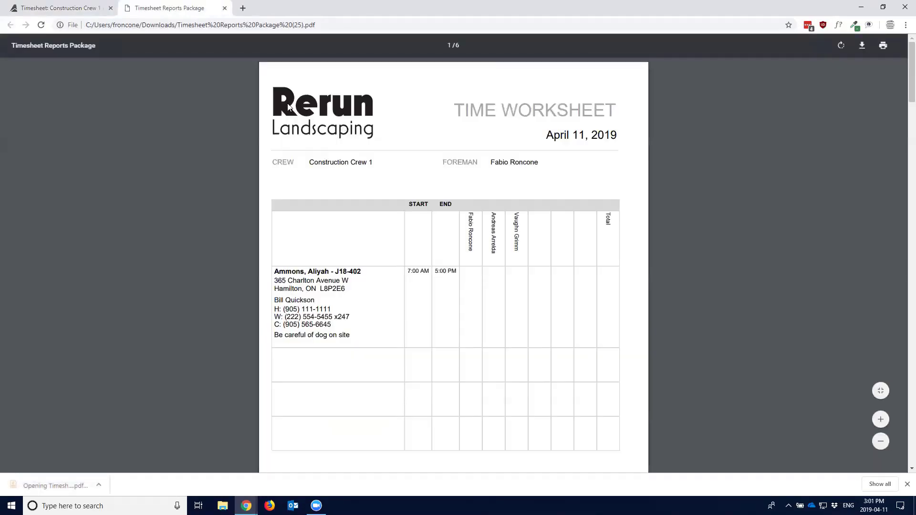
{"action": "left_click_drag", "start_coordinate": [275, 272], "coordinate": [362, 274]}
{"action": "left_click_drag", "start_coordinate": [306, 289], "coordinate": [324, 292]}
{"action": "left_click", "coordinate": [324, 292]}
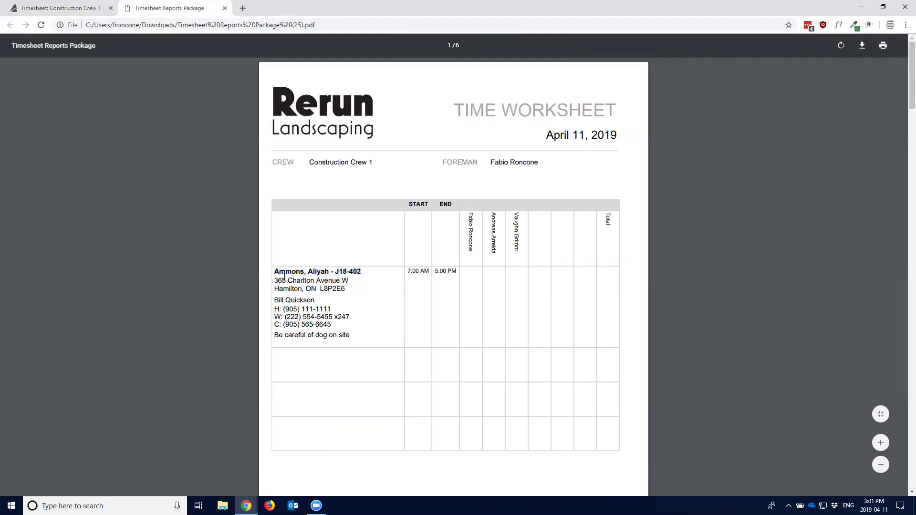
- Examine the time worksheet's job notes, extra billable activity, employee, and lunch and non-billable work sections
{"action": "scroll", "coordinate": [388, 299], "scroll_direction": "down", "scroll_amount": 4}
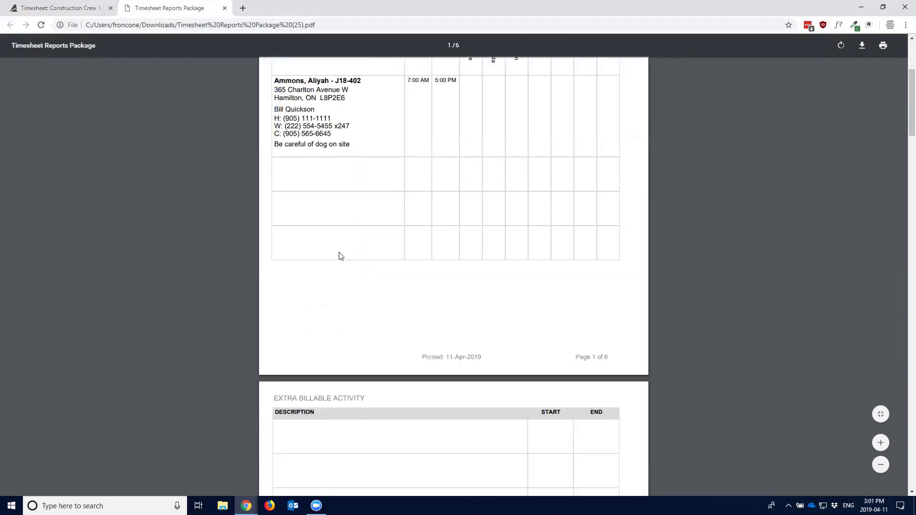
{"action": "left_click_drag", "start_coordinate": [275, 145], "coordinate": [351, 145]}
{"action": "left_click_drag", "start_coordinate": [275, 109], "coordinate": [338, 174]}
{"action": "scroll", "coordinate": [342, 183], "scroll_direction": "down", "scroll_amount": 5}
{"action": "scroll", "coordinate": [342, 185], "scroll_direction": "down", "scroll_amount": 9}
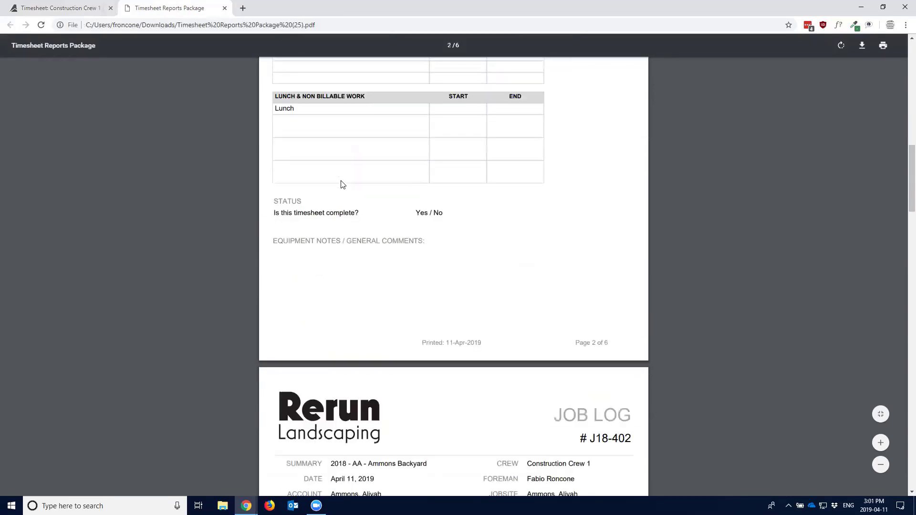
- Examine the job log's header details and its labor table, broken down by work area and task
{"action": "left_click_drag", "start_coordinate": [554, 270], "coordinate": [622, 273]}
{"action": "left_click_drag", "start_coordinate": [590, 297], "coordinate": [595, 299]}
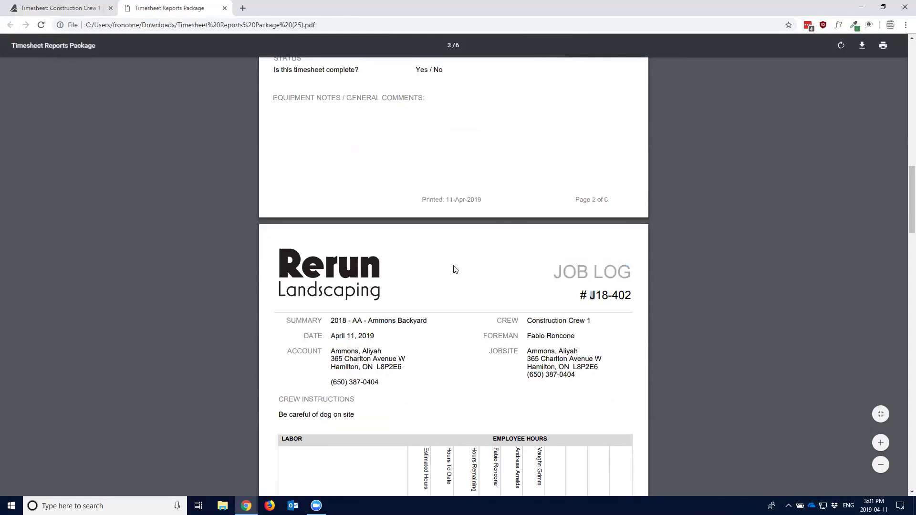
{"action": "left_click_drag", "start_coordinate": [538, 269], "coordinate": [577, 285]}
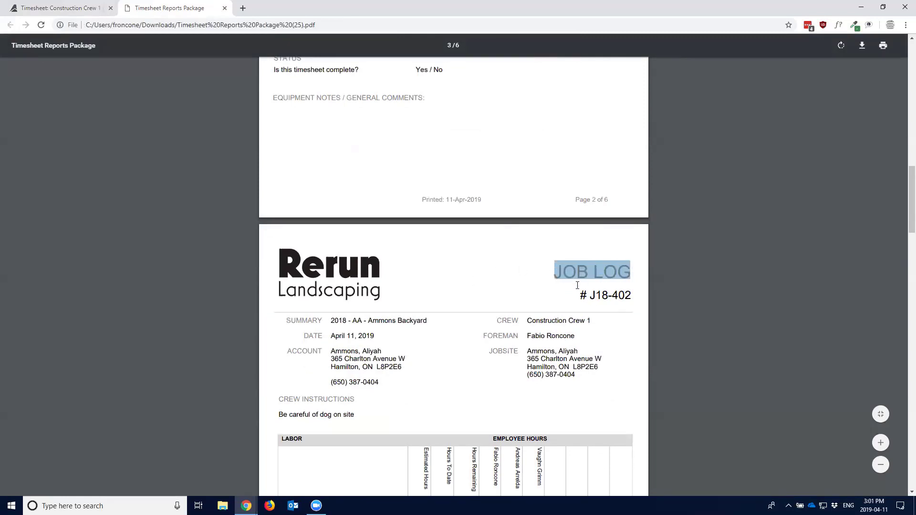
{"action": "scroll", "coordinate": [466, 317], "scroll_direction": "down", "scroll_amount": 2}
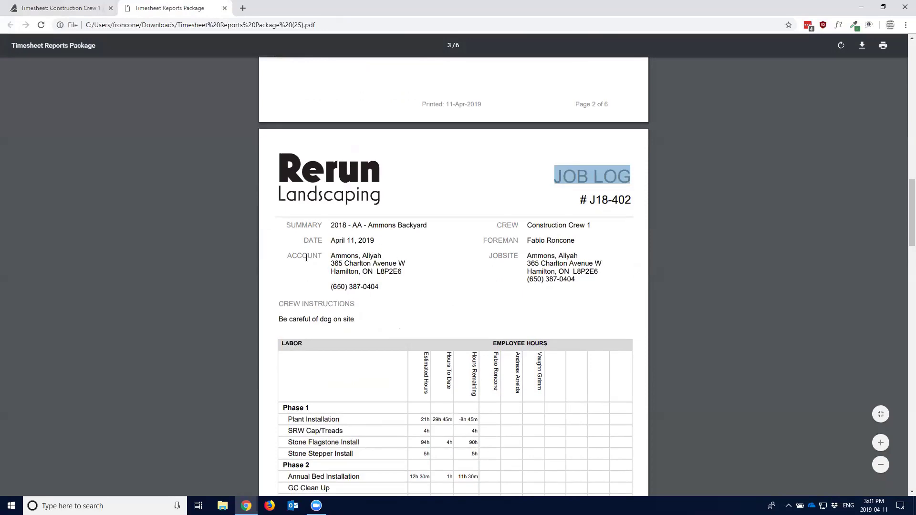
{"action": "scroll", "coordinate": [393, 289], "scroll_direction": "down", "scroll_amount": 3}
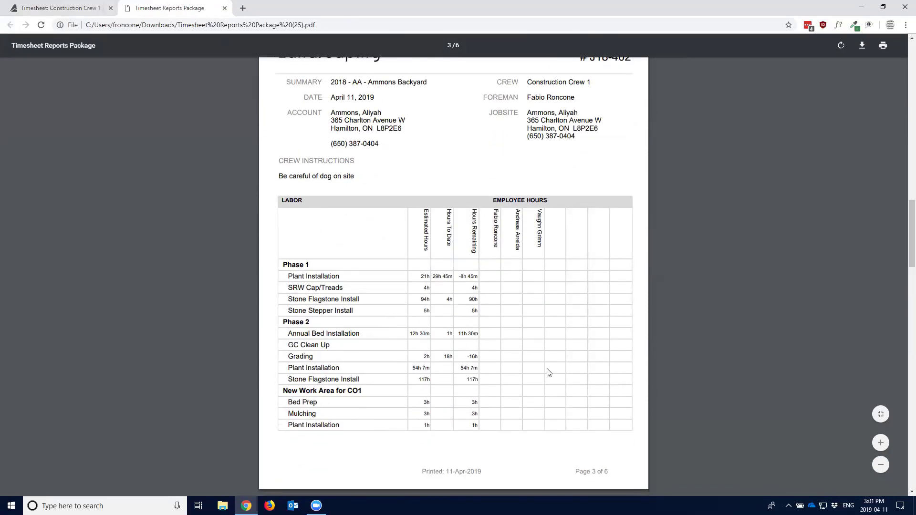
{"action": "left_click_drag", "start_coordinate": [281, 201], "coordinate": [317, 228]}
{"action": "left_click_drag", "start_coordinate": [284, 265], "coordinate": [311, 266]}
{"action": "left_click_drag", "start_coordinate": [284, 322], "coordinate": [311, 323]}
{"action": "left_click_drag", "start_coordinate": [283, 391], "coordinate": [354, 392]}
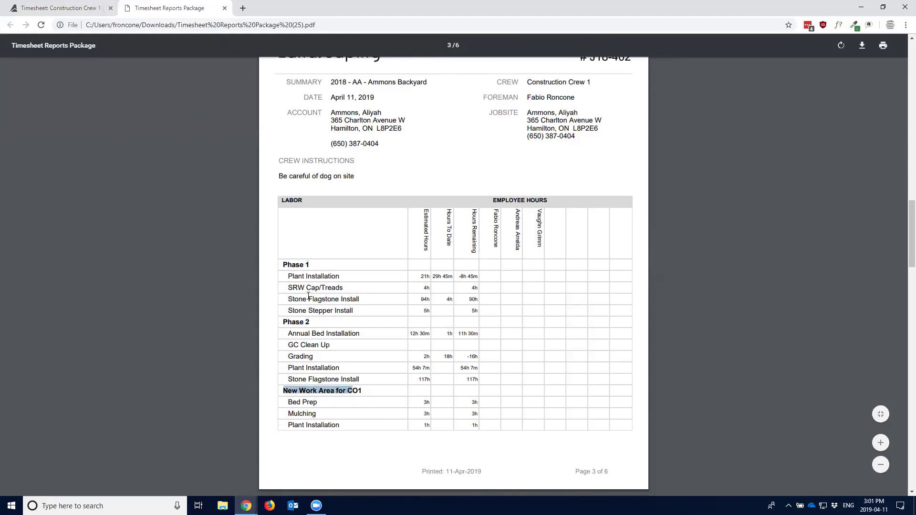
{"action": "left_click_drag", "start_coordinate": [288, 277], "coordinate": [357, 300]}
{"action": "left_click_drag", "start_coordinate": [304, 312], "coordinate": [387, 311]}
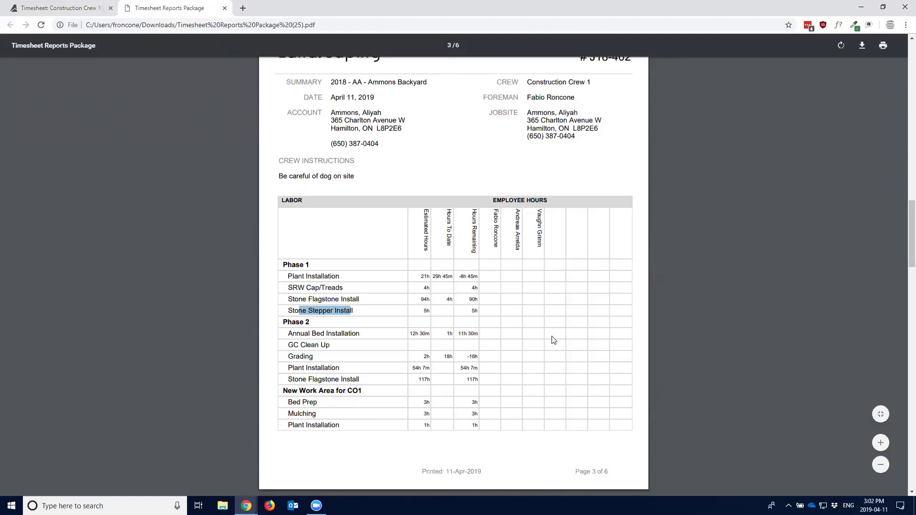
{"action": "scroll", "coordinate": [488, 186], "scroll_direction": "up", "scroll_amount": 1}
{"action": "left_click_drag", "start_coordinate": [331, 145], "coordinate": [376, 146]}
{"action": "scroll", "coordinate": [485, 340], "scroll_direction": "down", "scroll_amount": 2}
{"action": "scroll", "coordinate": [485, 341], "scroll_direction": "down", "scroll_amount": 3}
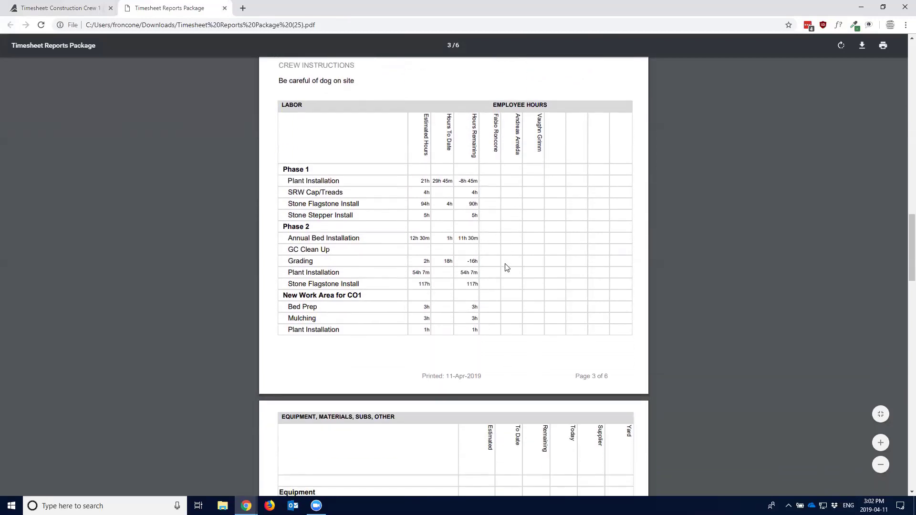
- Examine the job log's equipment and materials lists through to the daily comments section
{"action": "scroll", "coordinate": [507, 268], "scroll_direction": "down", "scroll_amount": 3}
{"action": "scroll", "coordinate": [312, 285], "scroll_direction": "down", "scroll_amount": 2}
{"action": "left_click_drag", "start_coordinate": [280, 254], "coordinate": [316, 255]}
{"action": "left_click_drag", "start_coordinate": [280, 322], "coordinate": [311, 324]}
{"action": "scroll", "coordinate": [357, 329], "scroll_direction": "down", "scroll_amount": 3}
{"action": "scroll", "coordinate": [449, 339], "scroll_direction": "down", "scroll_amount": 9}
{"action": "scroll", "coordinate": [345, 282], "scroll_direction": "down", "scroll_amount": 11}
{"action": "scroll", "coordinate": [344, 283], "scroll_direction": "up", "scroll_amount": 5}
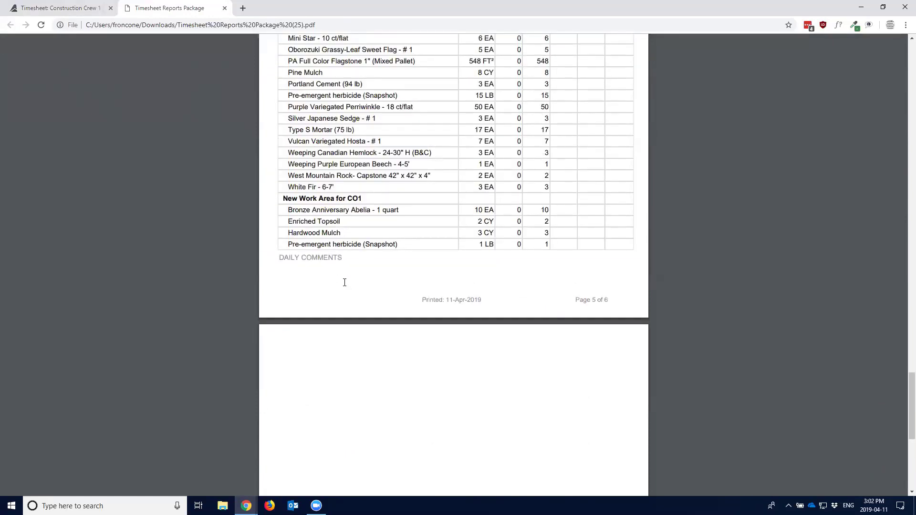
{"action": "scroll", "coordinate": [344, 282], "scroll_direction": "up", "scroll_amount": 3}
{"action": "scroll", "coordinate": [345, 283], "scroll_direction": "up", "scroll_amount": 5}
{"action": "scroll", "coordinate": [350, 261], "scroll_direction": "up", "scroll_amount": 9}
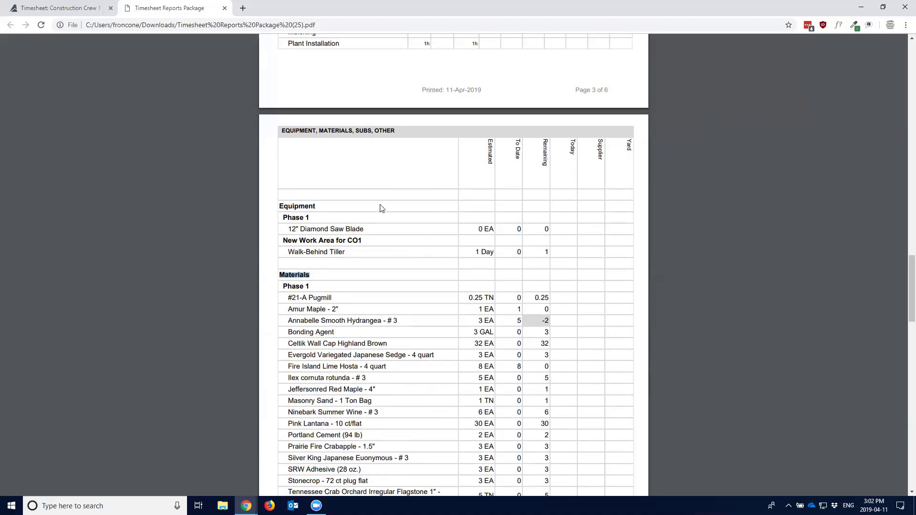
{"action": "scroll", "coordinate": [385, 200], "scroll_direction": "up", "scroll_amount": 9}
{"action": "scroll", "coordinate": [382, 209], "scroll_direction": "up", "scroll_amount": 8}
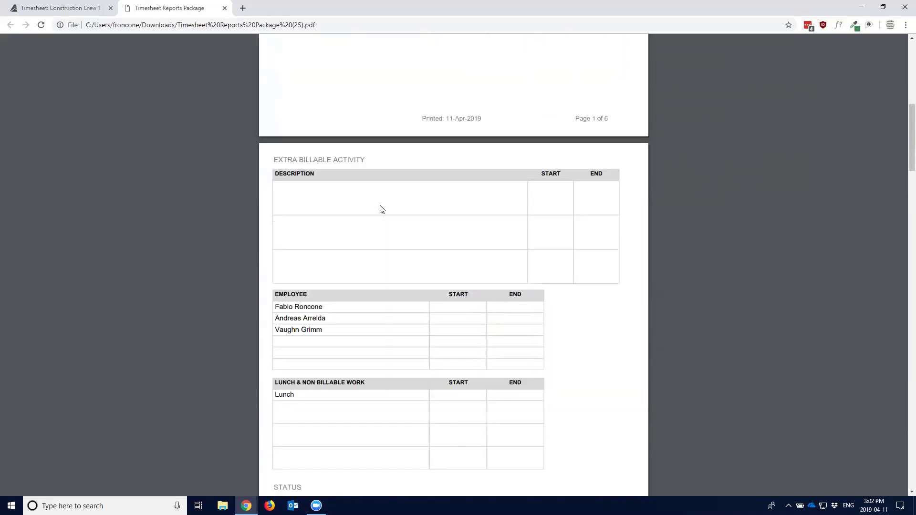
- Close the PDF report, and save and close the Construction Crew 1 timesheet
{"action": "left_click", "coordinate": [225, 8]}
{"action": "left_click", "coordinate": [884, 93]}
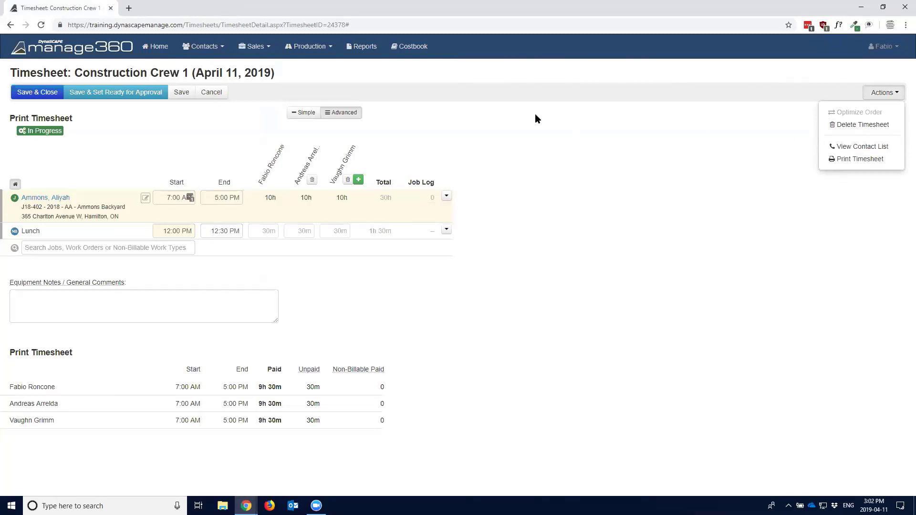
{"action": "left_click", "coordinate": [208, 129]}
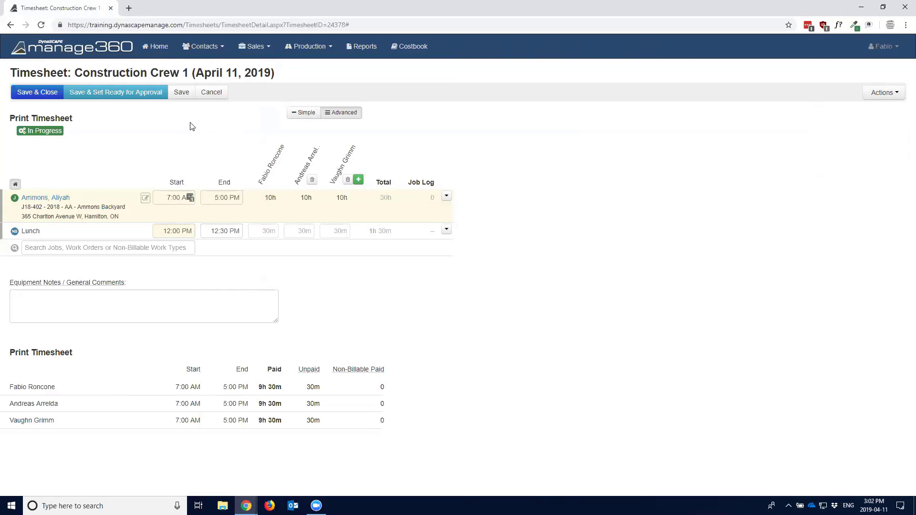
{"action": "left_click", "coordinate": [44, 93]}
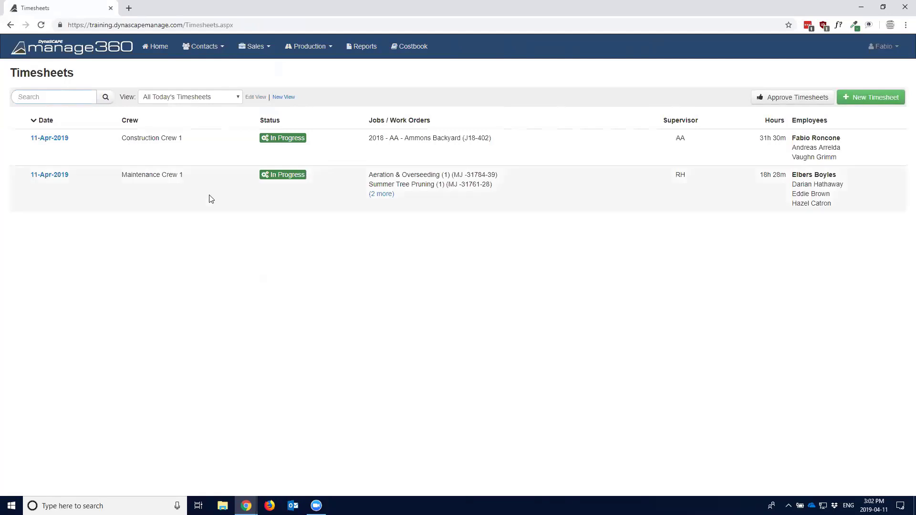
- Open the Maintenance Crew 1 timesheet dated 11-Apr-2019 from the timesheets list
{"action": "left_click_drag", "start_coordinate": [124, 176], "coordinate": [184, 174]}
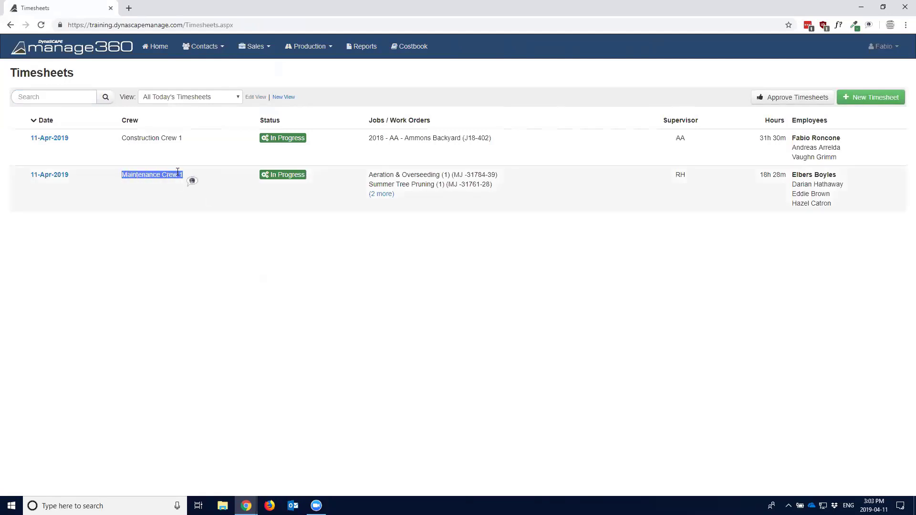
{"action": "left_click", "coordinate": [191, 183]}
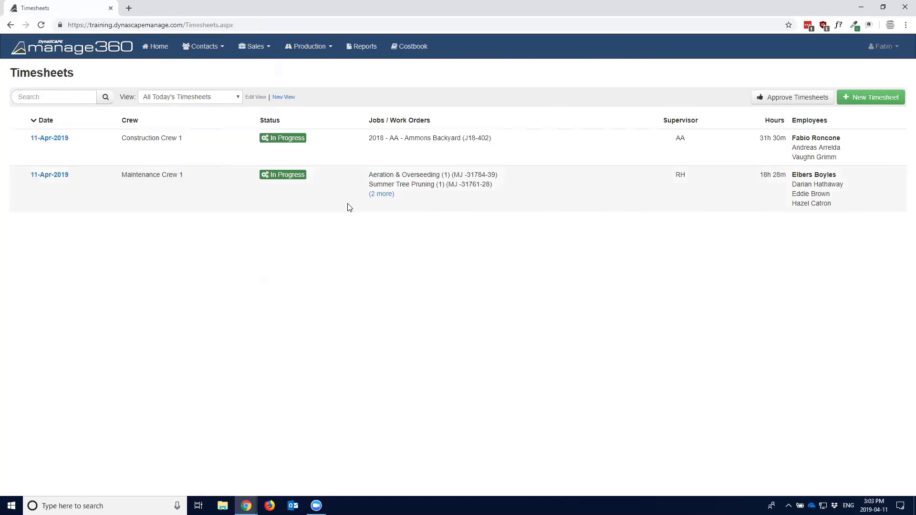
{"action": "left_click", "coordinate": [48, 178]}
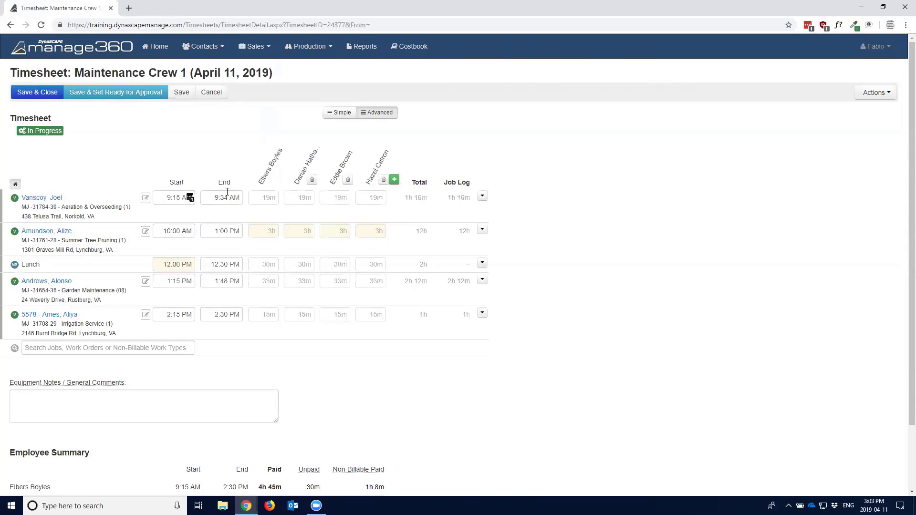
- Examine the reschedule and move options of the Aeration & Overseeding work order without applying any of them
{"action": "left_click", "coordinate": [482, 196]}
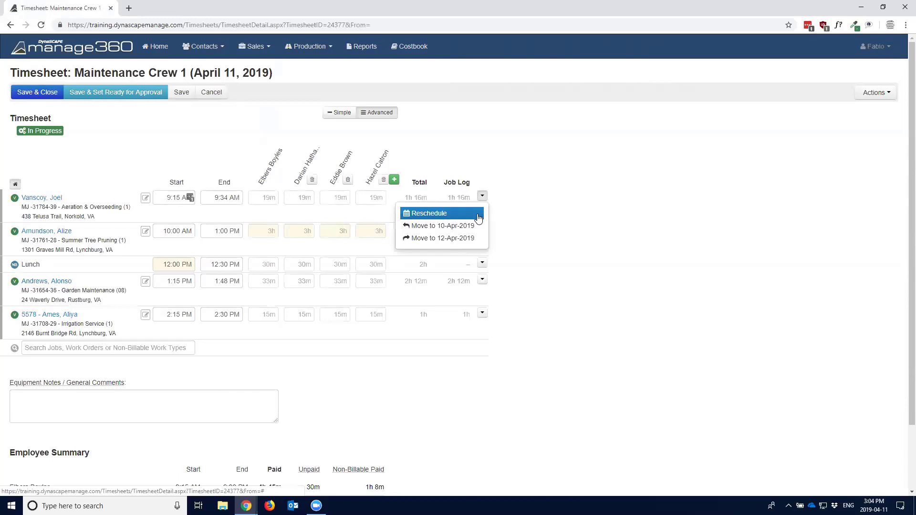
{"action": "left_click", "coordinate": [506, 208]}
{"action": "left_click", "coordinate": [482, 197]}
{"action": "left_click", "coordinate": [483, 198]}
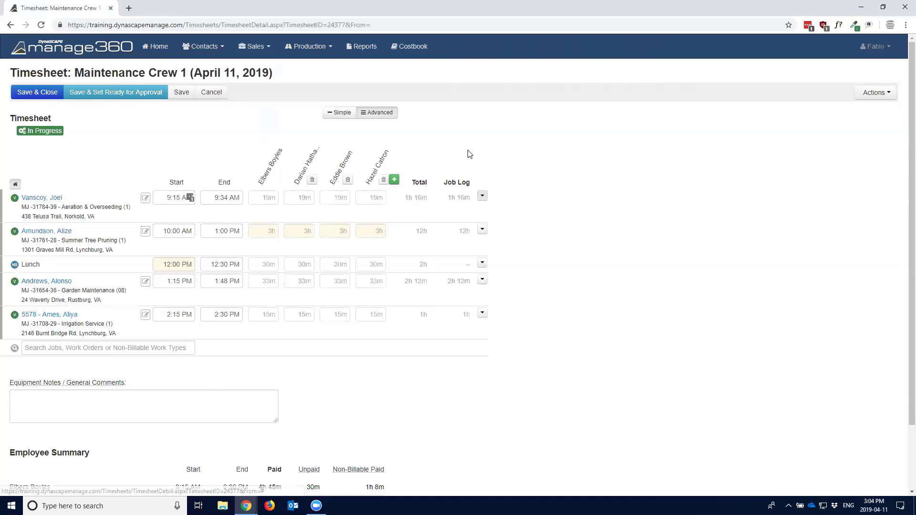
{"action": "left_click", "coordinate": [483, 198]}
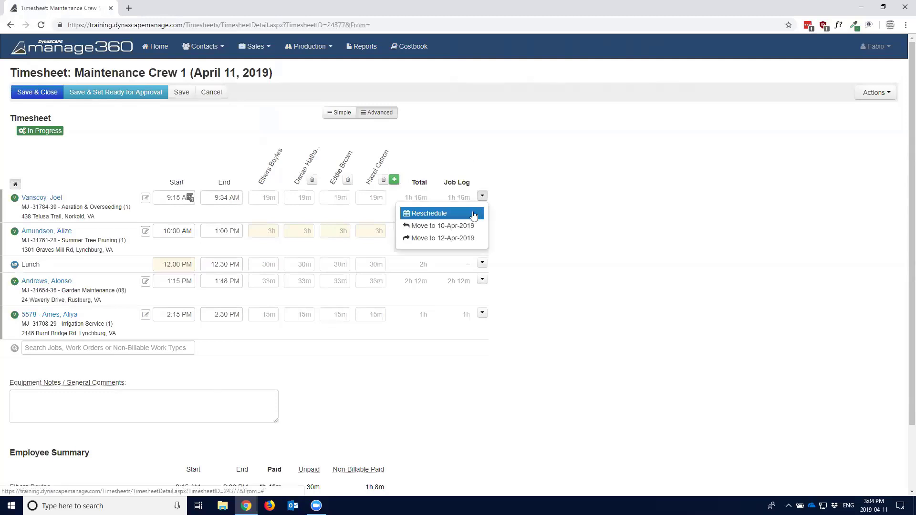
{"action": "left_click", "coordinate": [530, 172]}
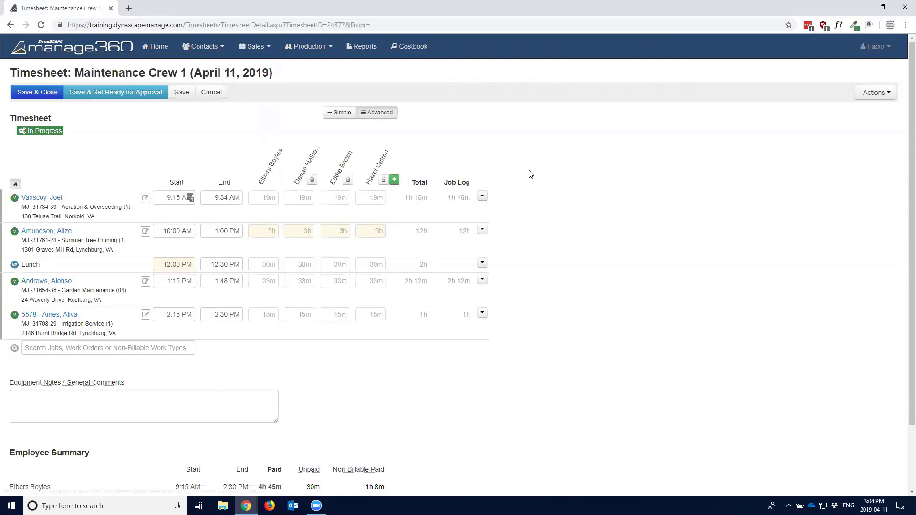
- Start rescheduling the Aeration & Overseeding work order, trying (Unassigned) as the crew before returning it to Maintenance Crew 1
{"action": "left_click", "coordinate": [483, 198]}
{"action": "left_click", "coordinate": [454, 212]}
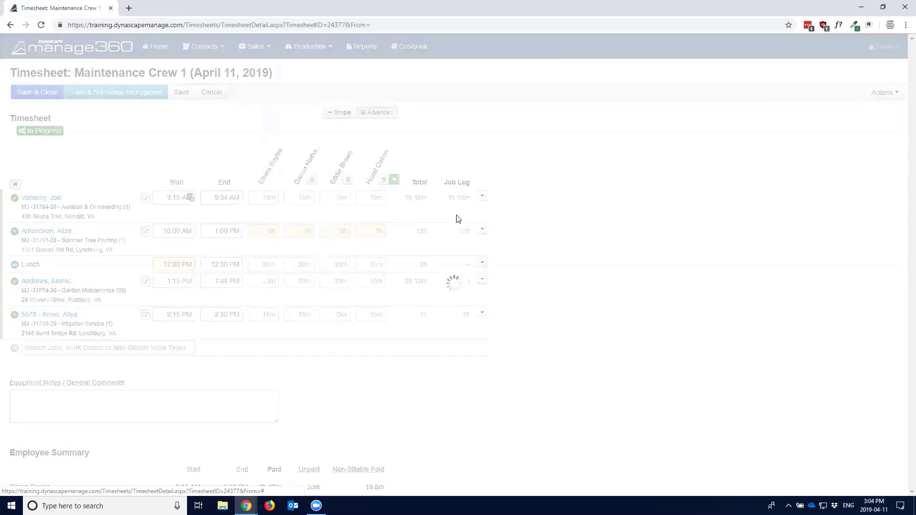
{"action": "mouse_move", "coordinate": [350, 83]}
{"action": "left_mouse_down"}
{"action": "mouse_move", "coordinate": [512, 82]}
{"action": "mouse_move", "coordinate": [366, 87]}
{"action": "left_mouse_up"}
{"action": "left_click", "coordinate": [362, 82]}
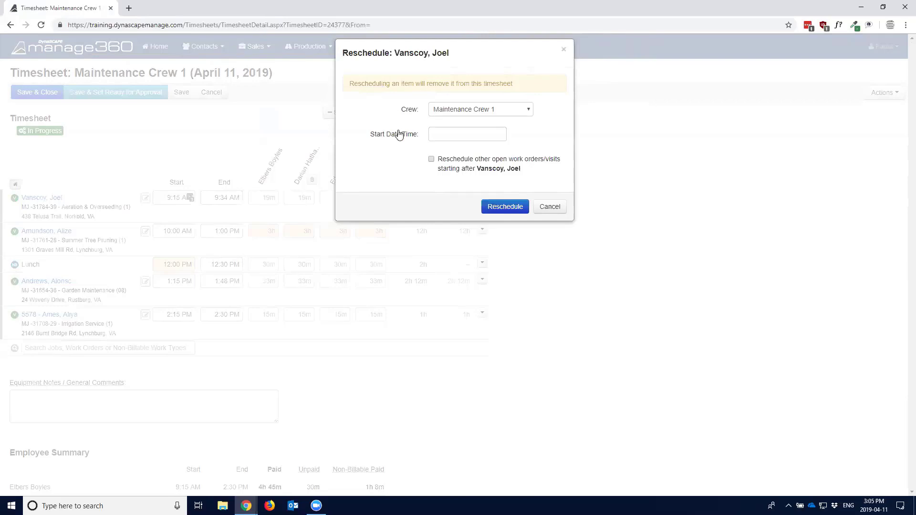
{"action": "left_click", "coordinate": [462, 112]}
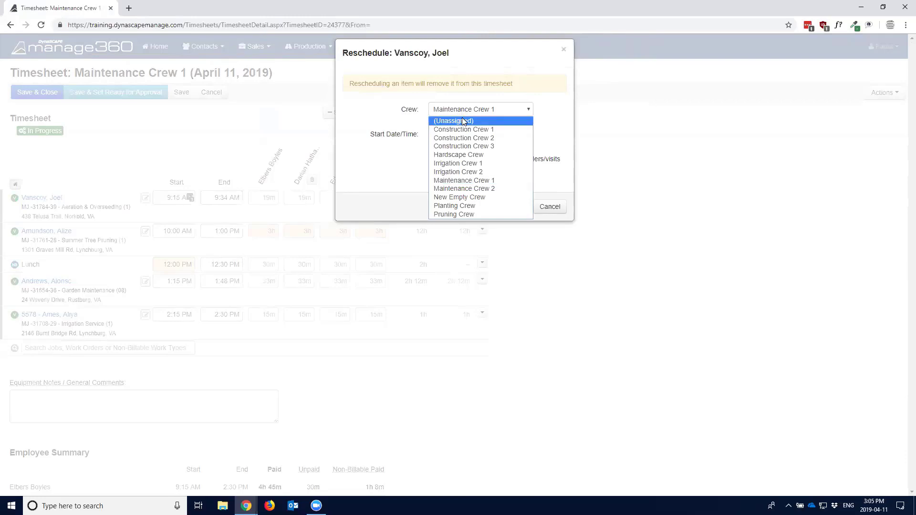
{"action": "left_click", "coordinate": [457, 121]}
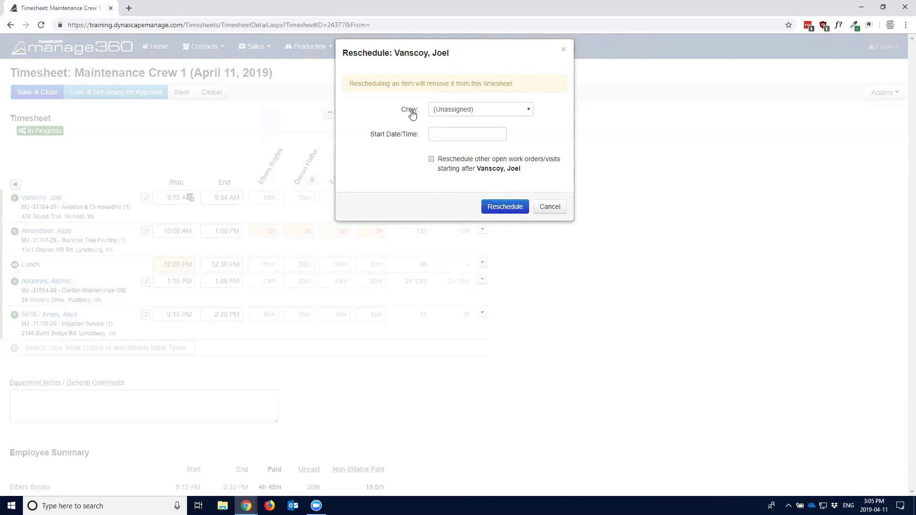
{"action": "left_click", "coordinate": [457, 117]}
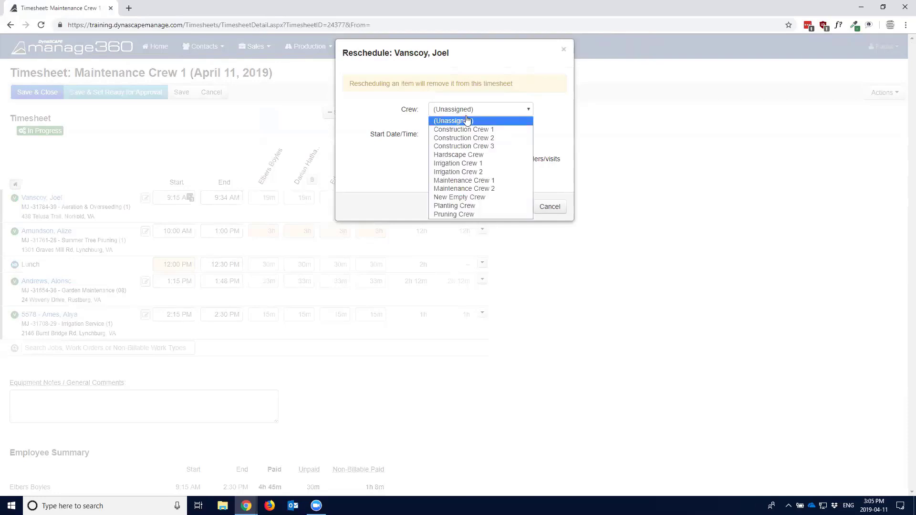
{"action": "left_click", "coordinate": [472, 180]}
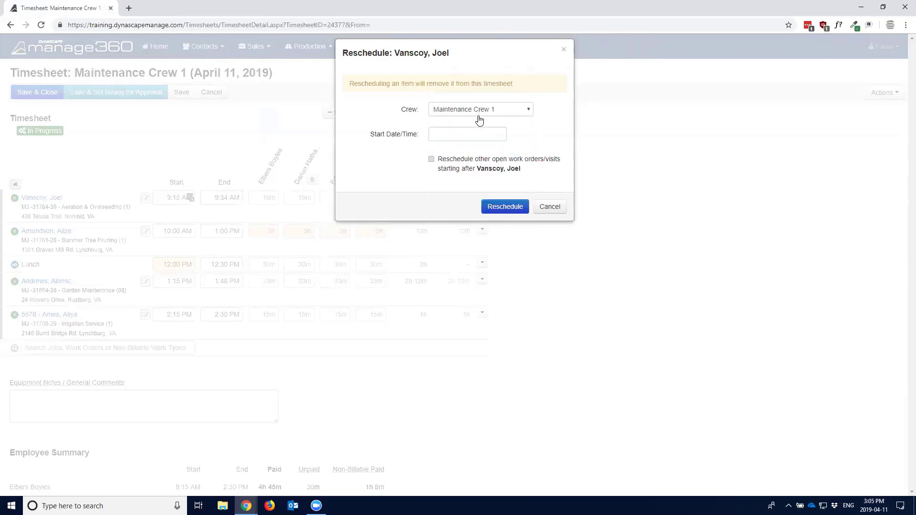
- Try a new start of 12-Apr-2019 8:00 AM for the Aeration & Overseeding work order, and cancel the rescheduling
{"action": "left_click", "coordinate": [445, 136]}
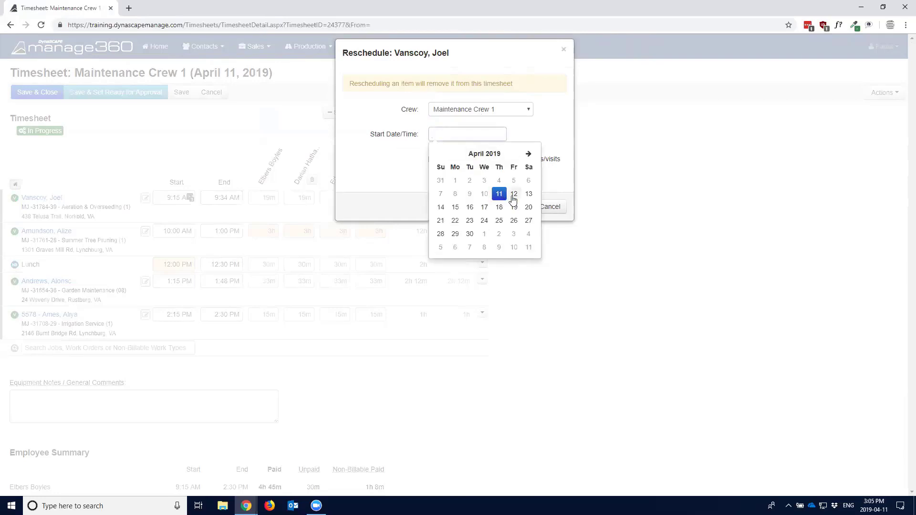
{"action": "left_click", "coordinate": [514, 194]}
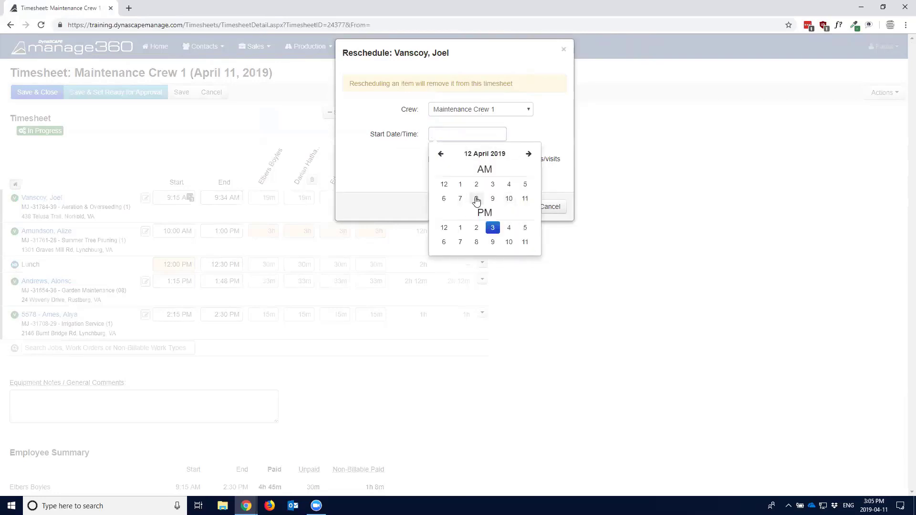
{"action": "left_click", "coordinate": [477, 199]}
{"action": "left_click", "coordinate": [446, 186]}
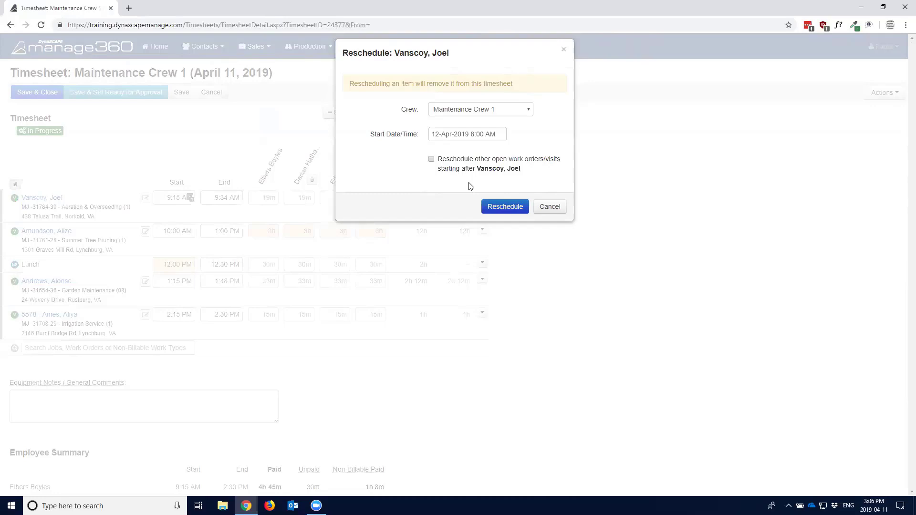
{"action": "left_click", "coordinate": [550, 206]}
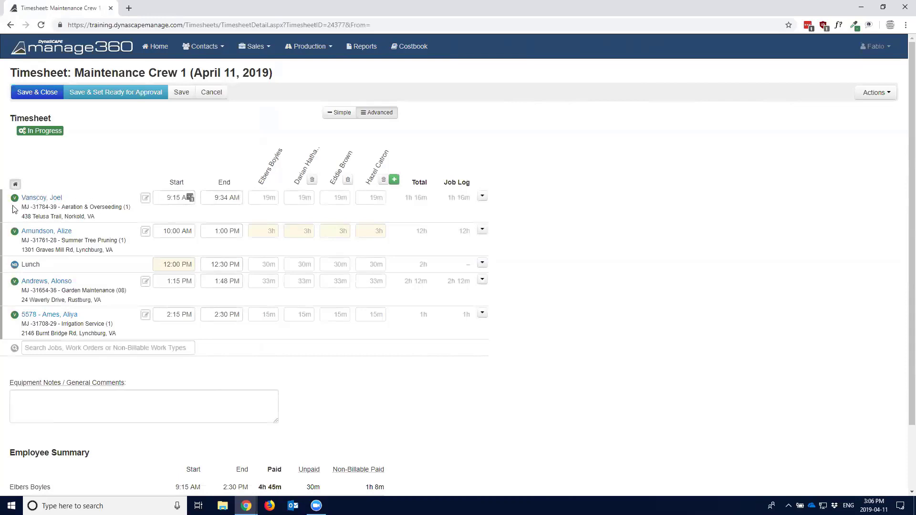
- Look at the reschedule and move options of the Summer Tree Pruning, Garden Maintenance and Irrigation Service work orders
{"action": "left_click", "coordinate": [483, 231]}
{"action": "left_click", "coordinate": [482, 279]}
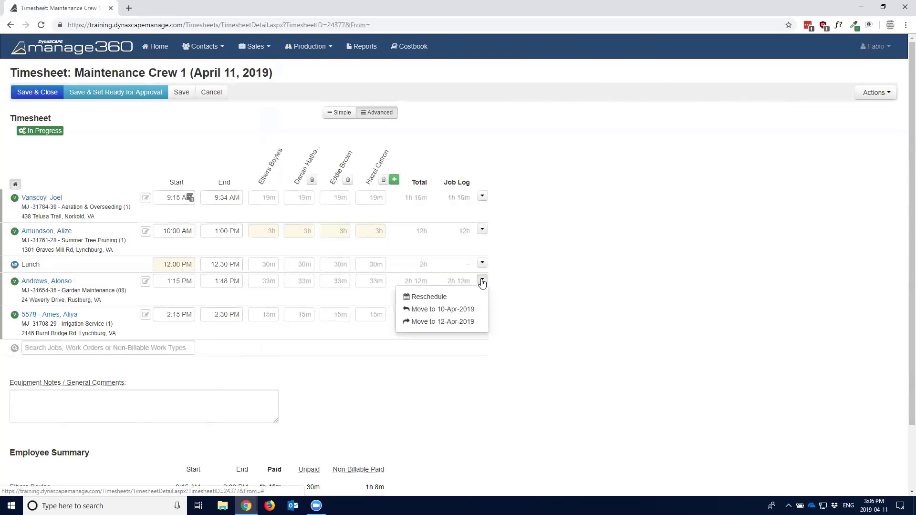
{"action": "left_click", "coordinate": [482, 313]}
{"action": "left_click", "coordinate": [516, 313]}
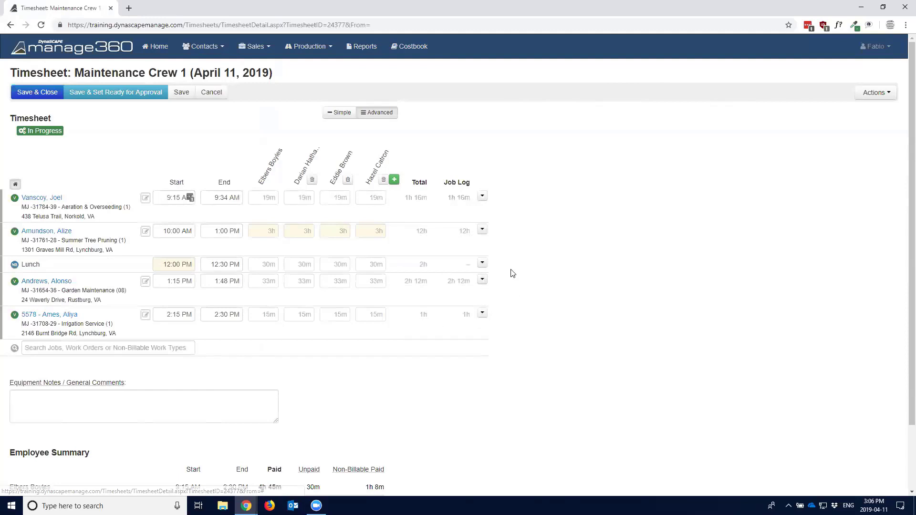
- Try rescheduling Summer Tree Pruning to 12-Apr-2019 8:00 AM together with the other open work orders after it, and cancel
{"action": "left_click", "coordinate": [482, 231]}
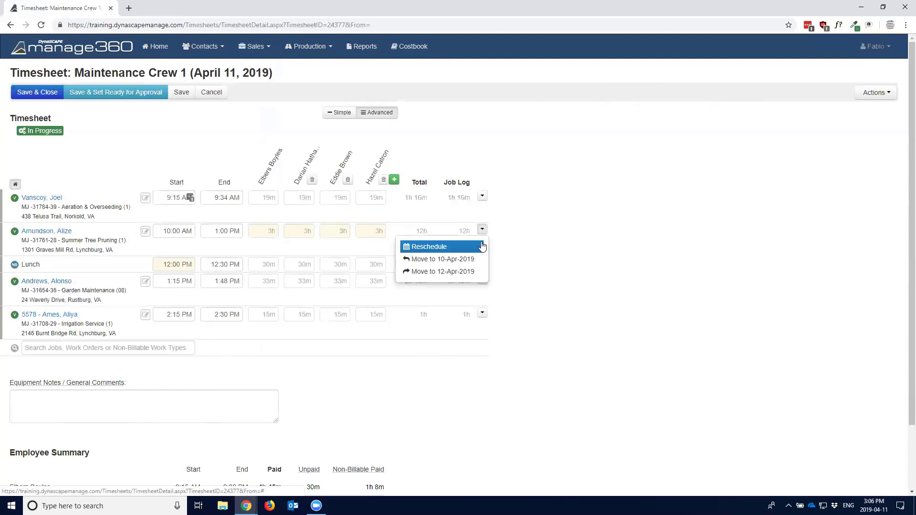
{"action": "left_click", "coordinate": [482, 247]}
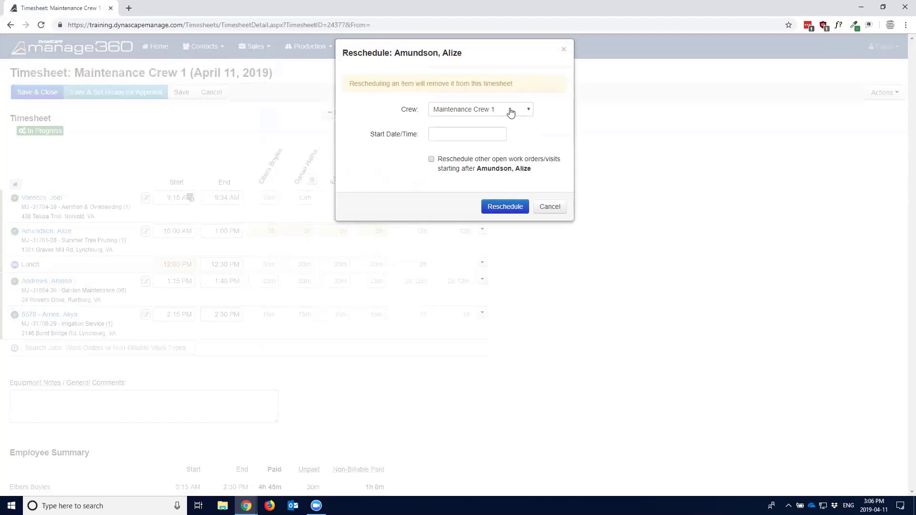
{"action": "left_click", "coordinate": [486, 134]}
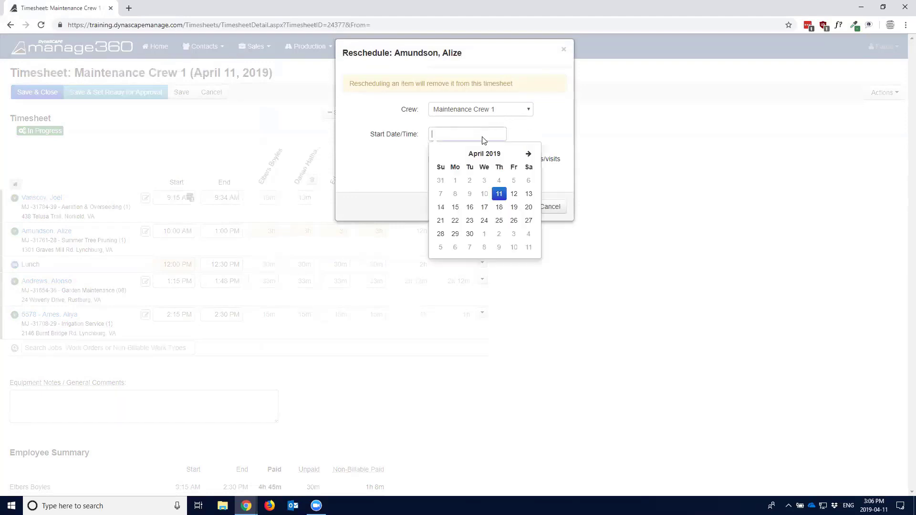
{"action": "left_click", "coordinate": [510, 195]}
{"action": "left_click", "coordinate": [473, 198]}
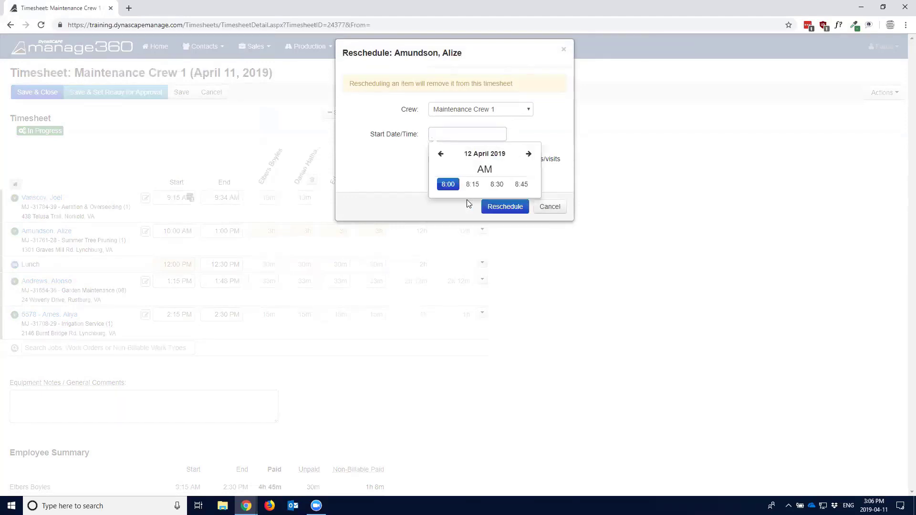
{"action": "left_click", "coordinate": [452, 184]}
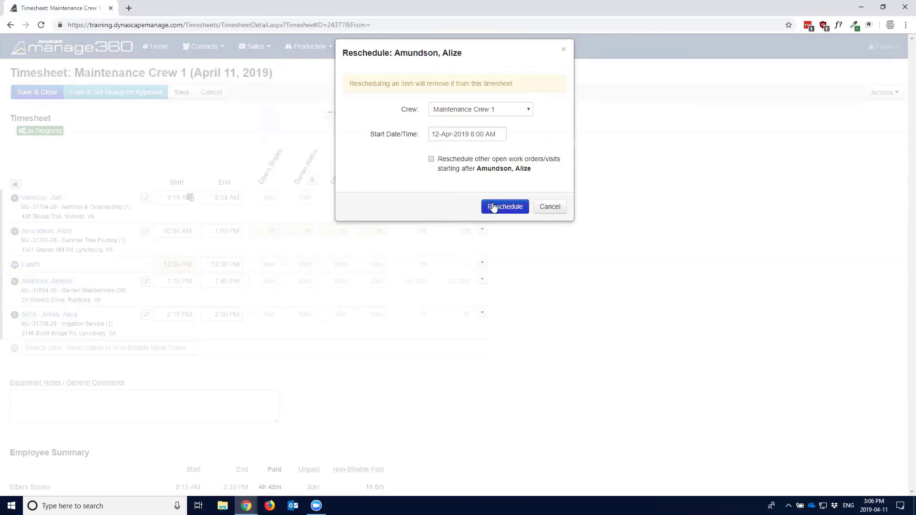
{"action": "left_click", "coordinate": [431, 159]}
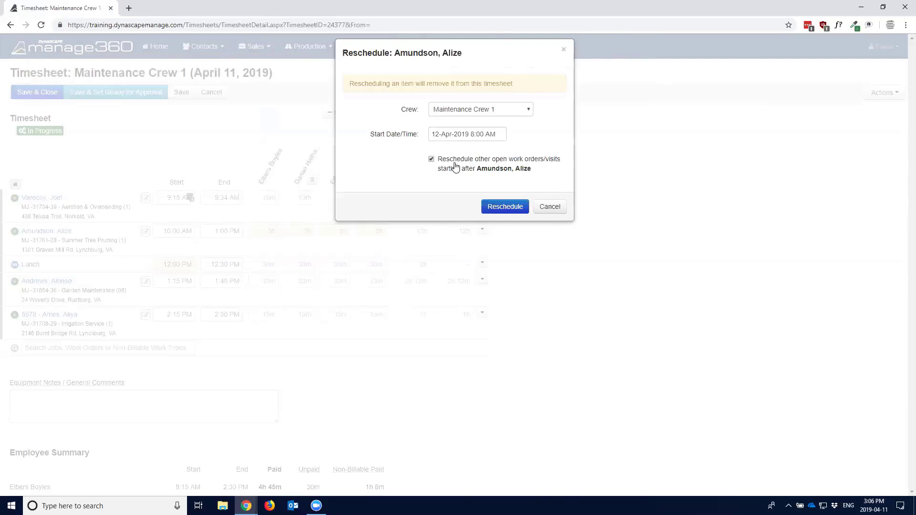
{"action": "left_click", "coordinate": [550, 207]}
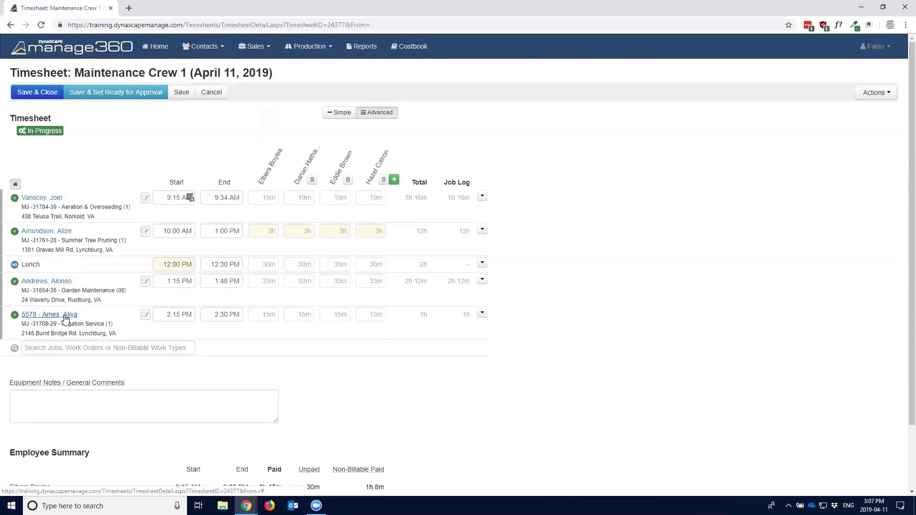
- Reschedule the Irrigation Service work order to 12-Apr-2019 8:00 AM for Maintenance Crew 1
{"action": "left_click", "coordinate": [483, 313]}
{"action": "left_click", "coordinate": [467, 331]}
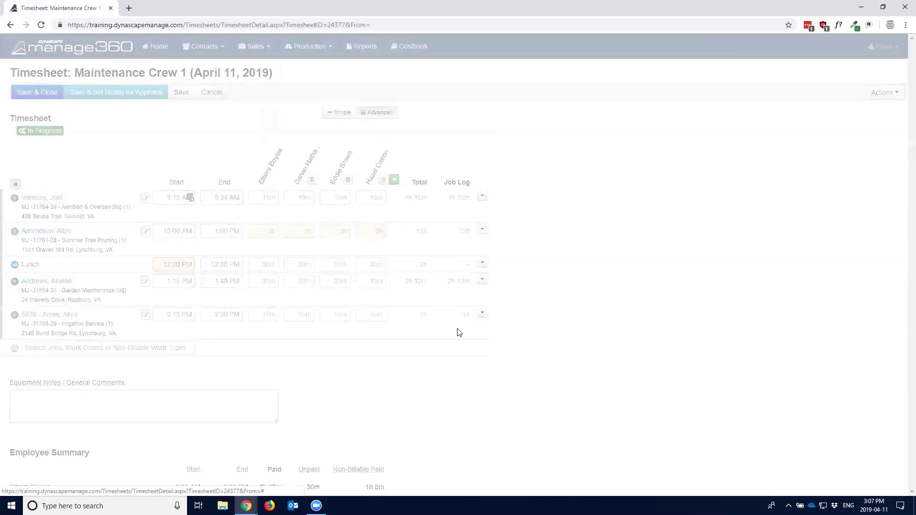
{"action": "left_click", "coordinate": [453, 135]}
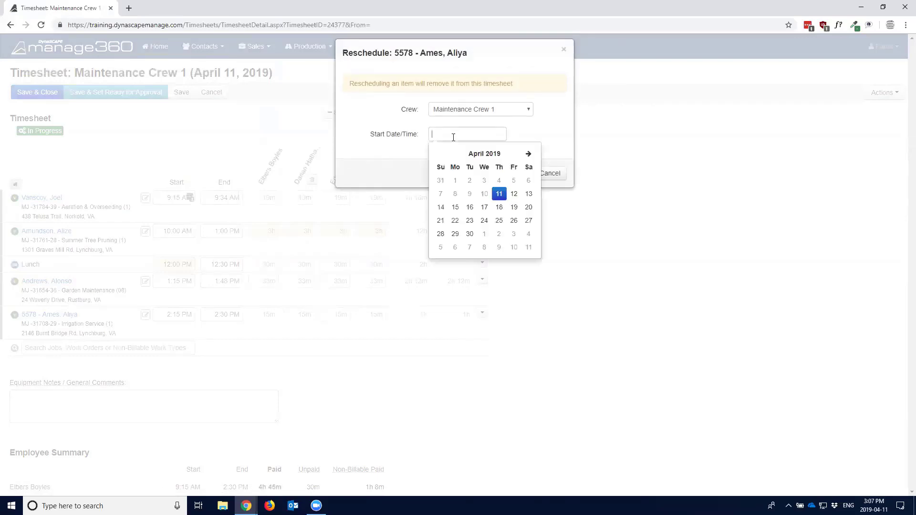
{"action": "left_click", "coordinate": [513, 192]}
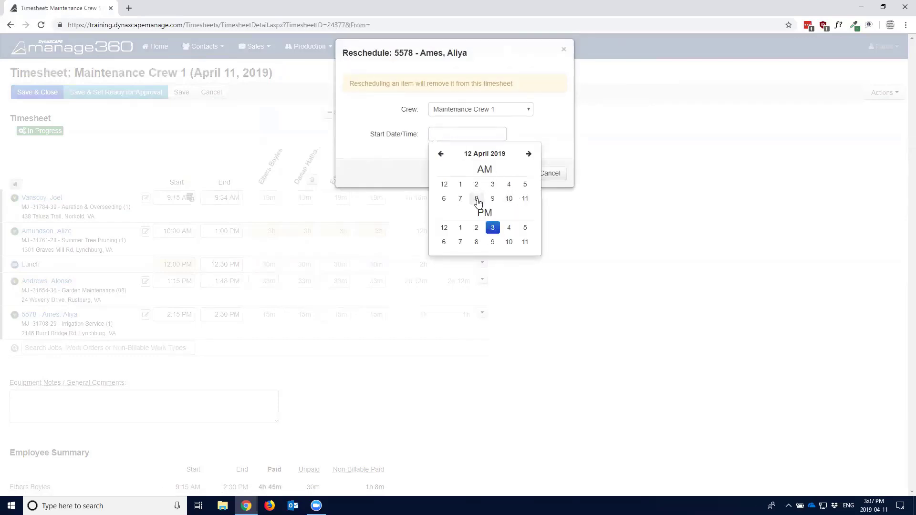
{"action": "left_click", "coordinate": [478, 199]}
{"action": "left_click", "coordinate": [446, 184]}
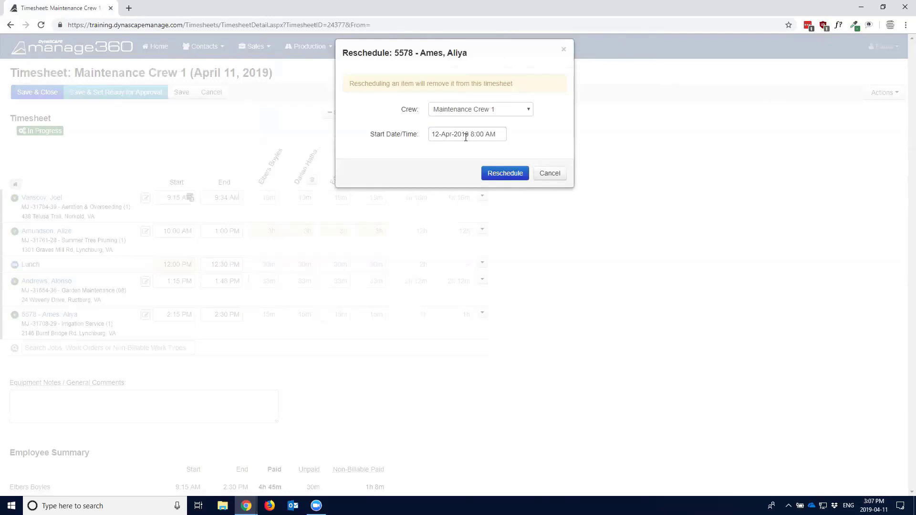
{"action": "left_click", "coordinate": [495, 173]}
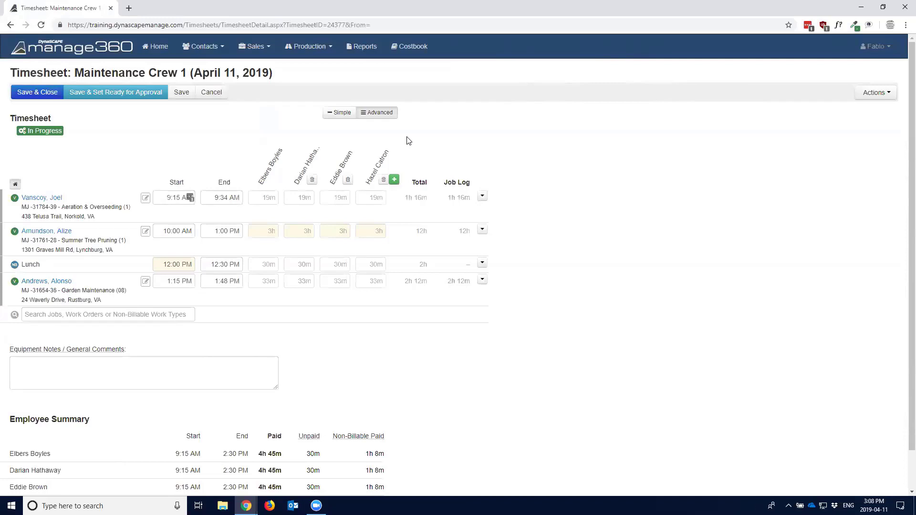
- Try Other as the start location for optimizing the timesheet order, return it to the yard, and cancel the optimization
{"action": "left_click", "coordinate": [881, 97]}
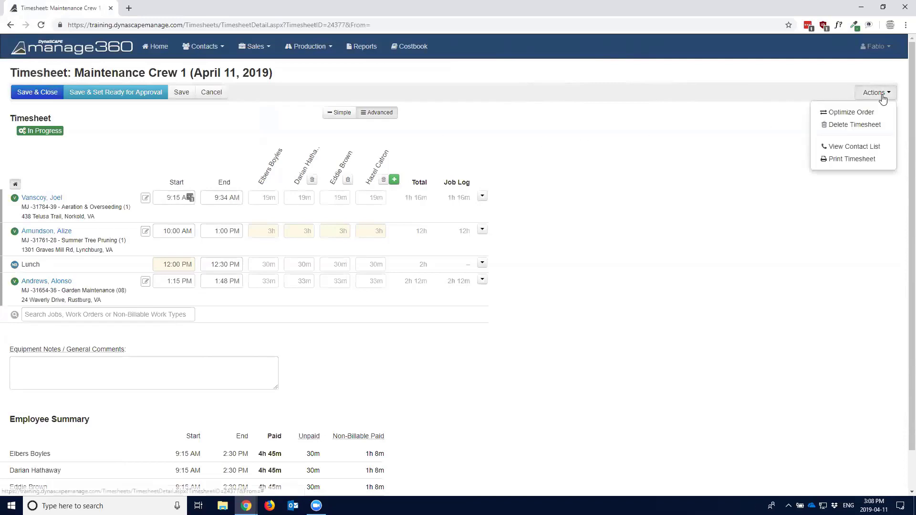
{"action": "left_click", "coordinate": [756, 100]}
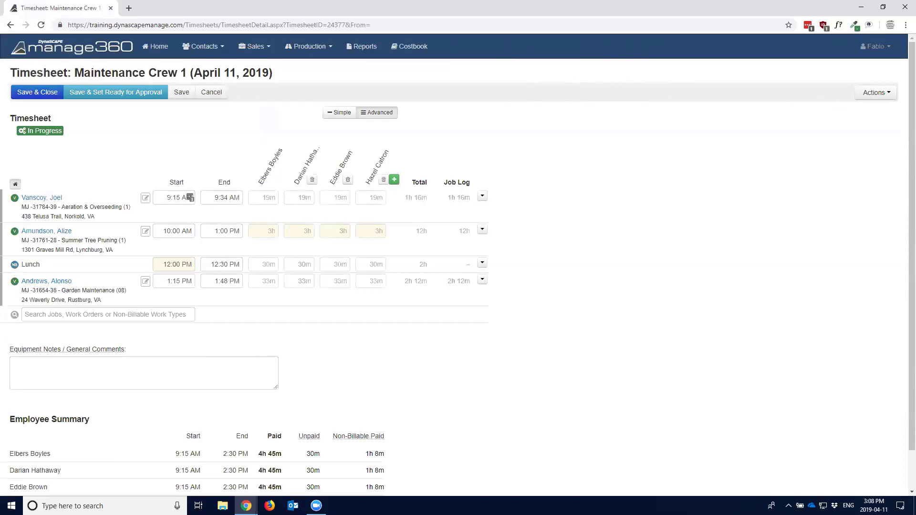
{"action": "left_click", "coordinate": [883, 95]}
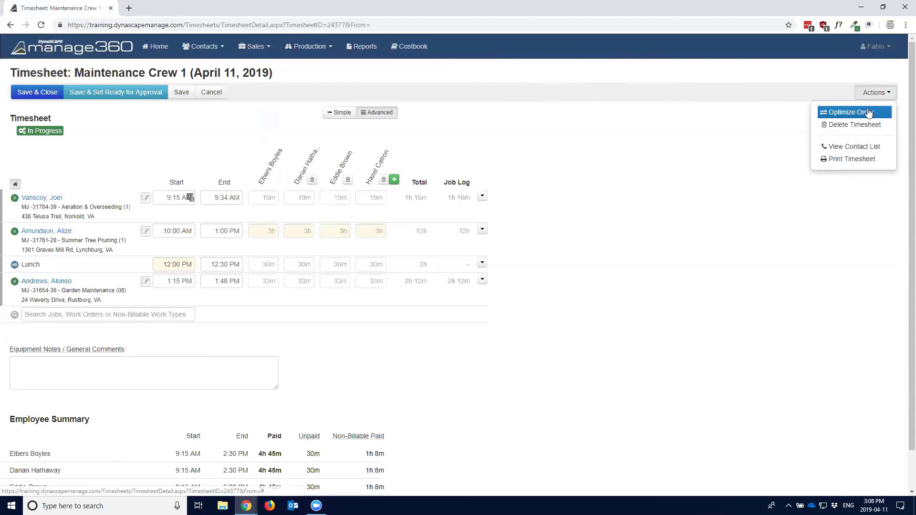
{"action": "left_click", "coordinate": [868, 113]}
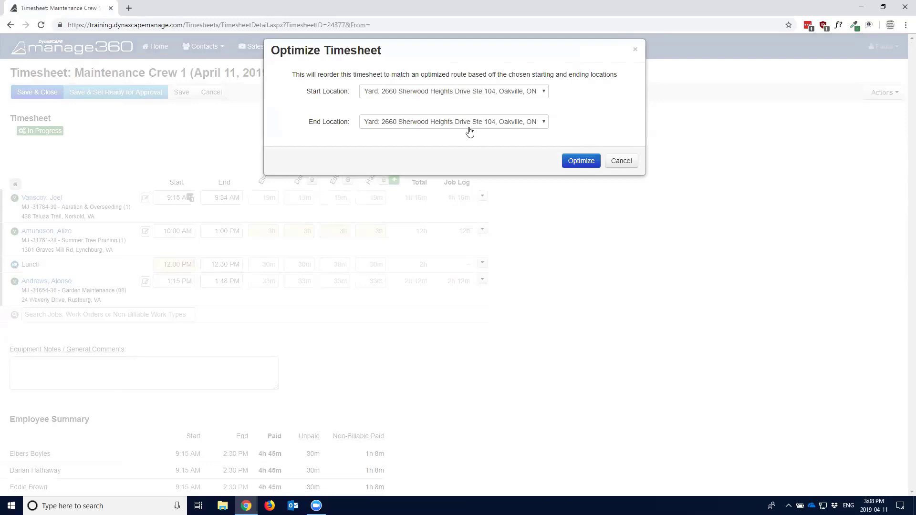
{"action": "left_click", "coordinate": [541, 100]}
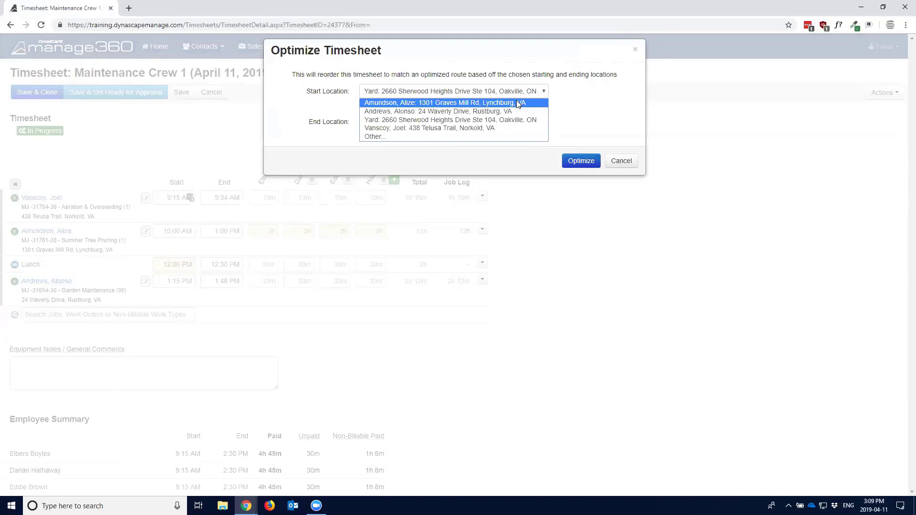
{"action": "left_click", "coordinate": [373, 137]}
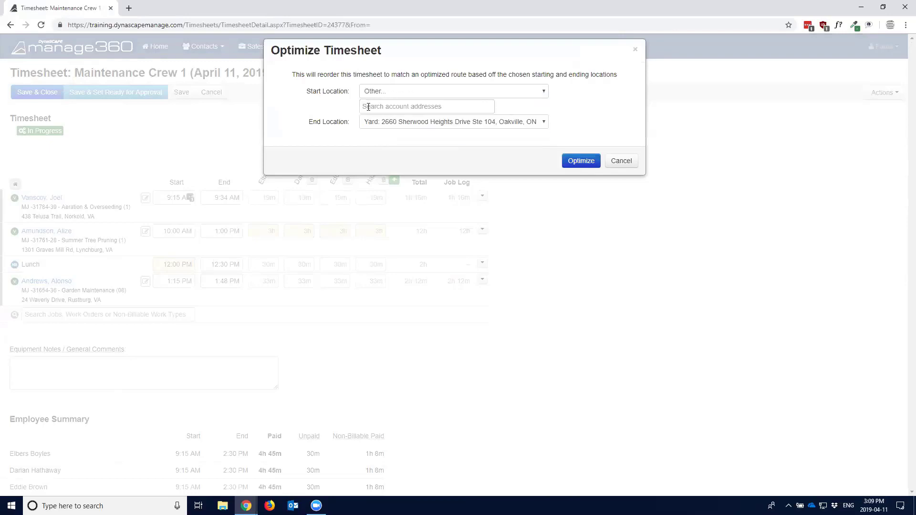
{"action": "left_click", "coordinate": [461, 111]}
{"action": "left_click", "coordinate": [460, 91]}
{"action": "left_click", "coordinate": [461, 120]}
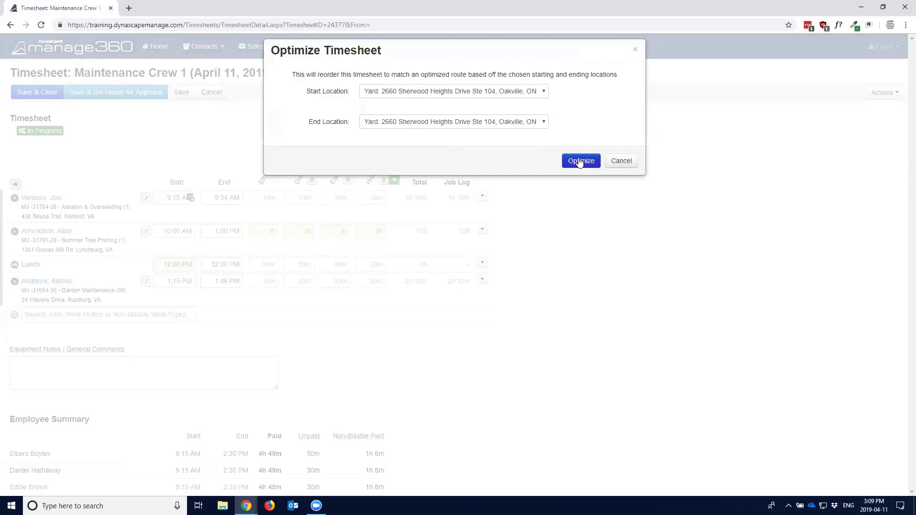
{"action": "left_click", "coordinate": [621, 162]}
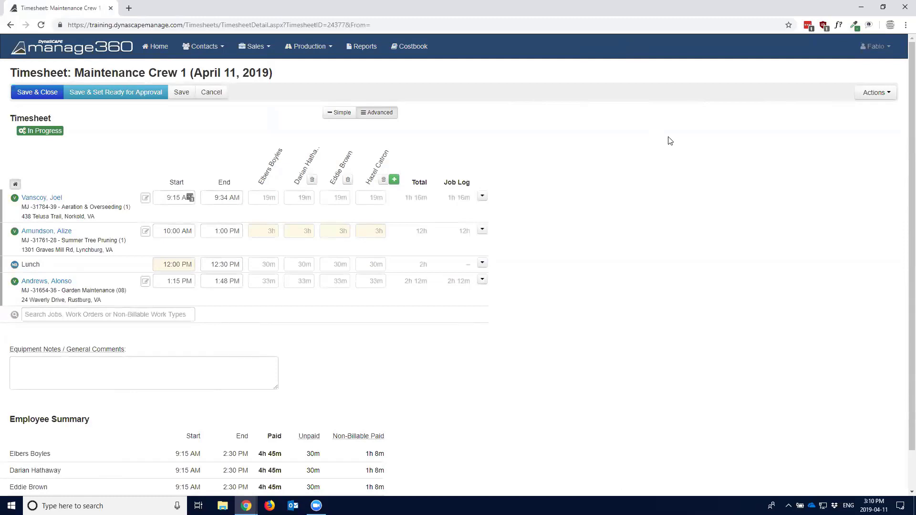
- Print the Maintenance Crew 1 timesheet as a Route List showing materials, account addresses and crew instructions, without start and end times
{"action": "left_click", "coordinate": [888, 96]}
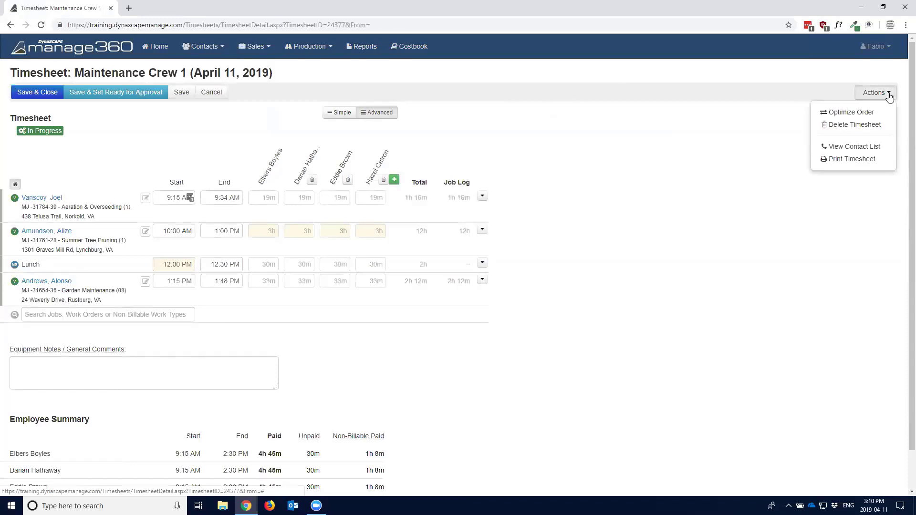
{"action": "left_click", "coordinate": [867, 160]}
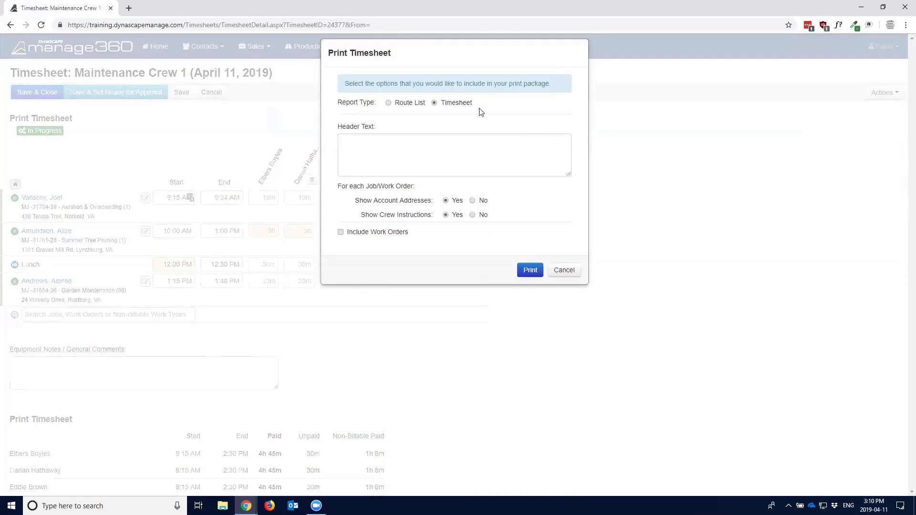
{"action": "left_click", "coordinate": [389, 103]}
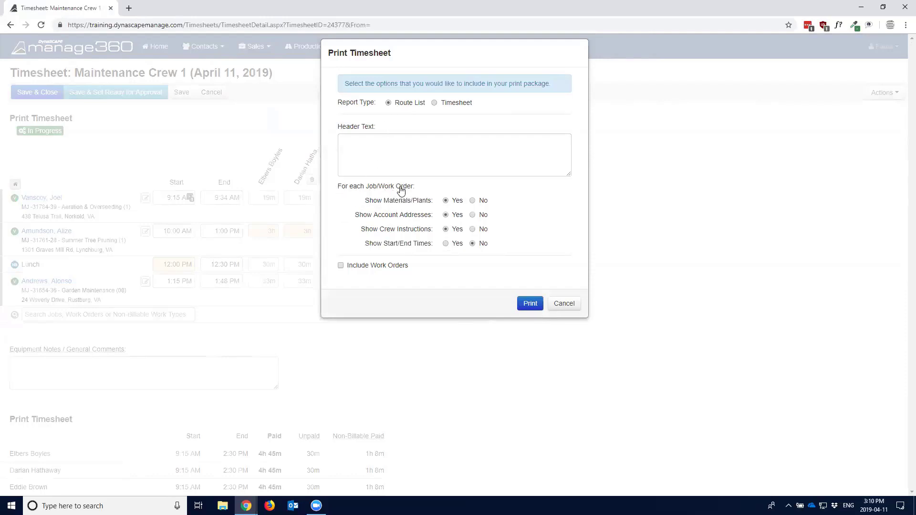
{"action": "left_click", "coordinate": [435, 103]}
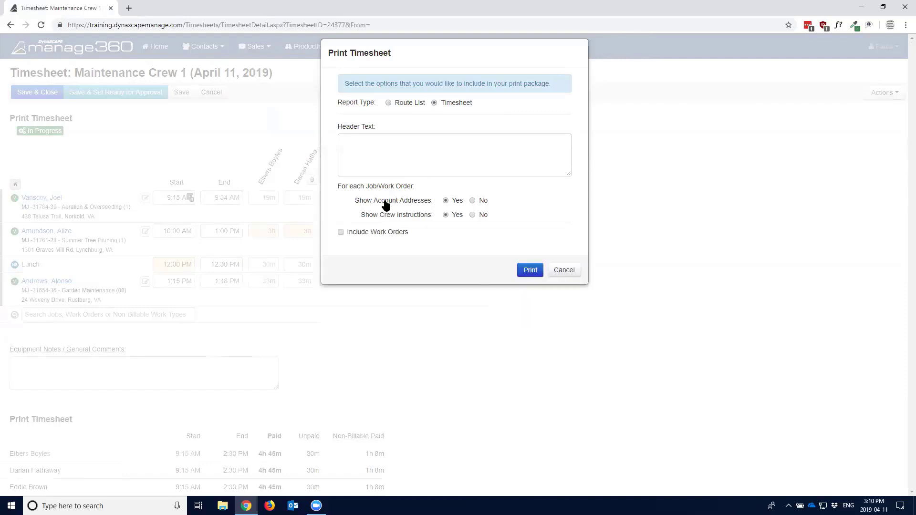
{"action": "left_click", "coordinate": [391, 104]}
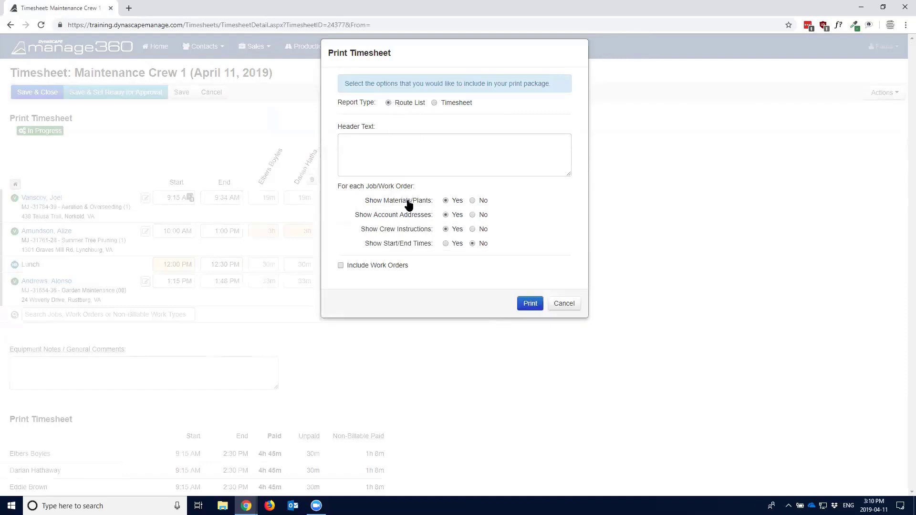
{"action": "left_click_drag", "start_coordinate": [385, 202], "coordinate": [424, 233]}
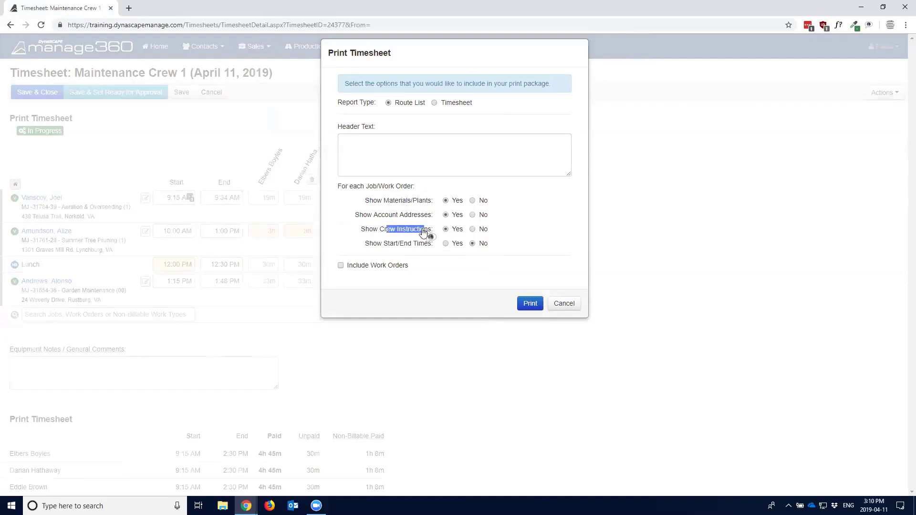
{"action": "left_click", "coordinate": [391, 248]}
{"action": "left_click", "coordinate": [530, 306]}
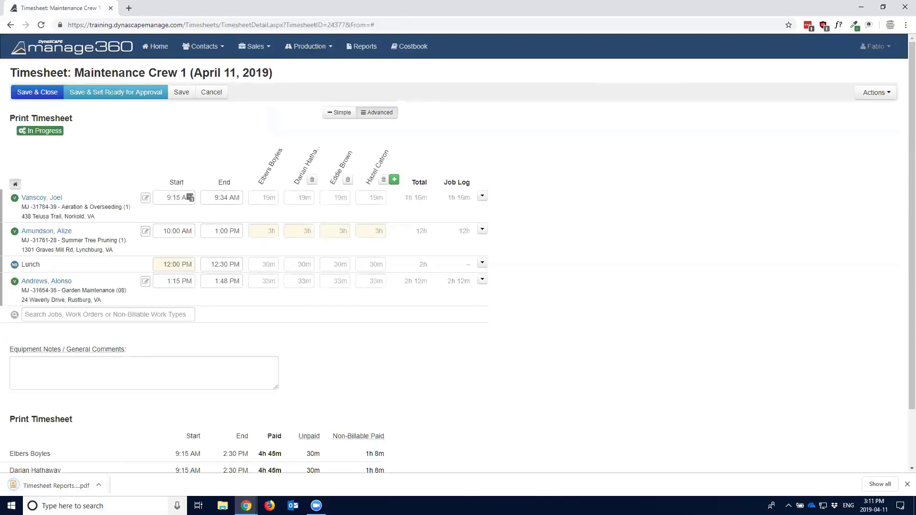
- Examine the route list PDF's customer details, crew instructions, materials, notes and time columns, and close it
{"action": "left_click", "coordinate": [37, 487]}
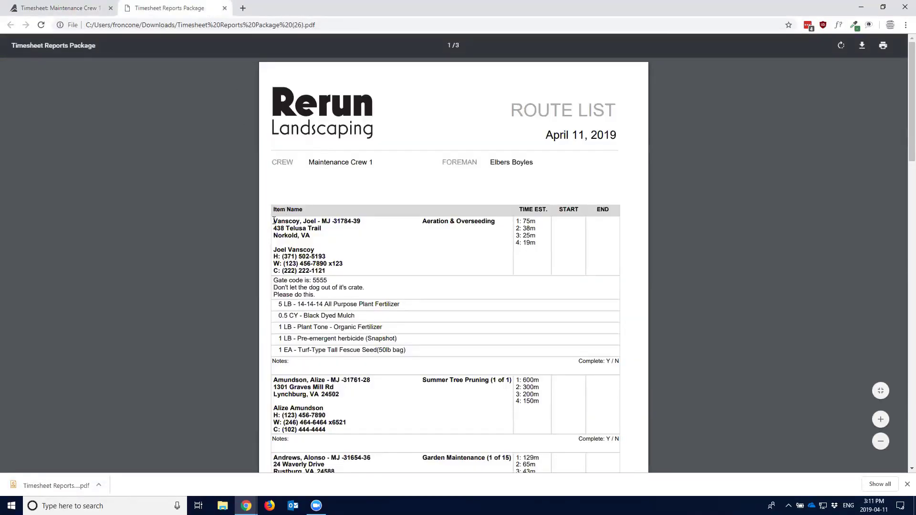
{"action": "left_click_drag", "start_coordinate": [274, 222], "coordinate": [358, 222]}
{"action": "left_click", "coordinate": [415, 223]}
{"action": "left_click_drag", "start_coordinate": [499, 220], "coordinate": [433, 222]}
{"action": "left_click_drag", "start_coordinate": [275, 256], "coordinate": [328, 280]}
{"action": "left_click_drag", "start_coordinate": [274, 288], "coordinate": [340, 288]}
{"action": "left_click_drag", "start_coordinate": [285, 306], "coordinate": [351, 351]}
{"action": "left_click", "coordinate": [322, 314]}
{"action": "scroll", "coordinate": [310, 303], "scroll_direction": "down", "scroll_amount": 1}
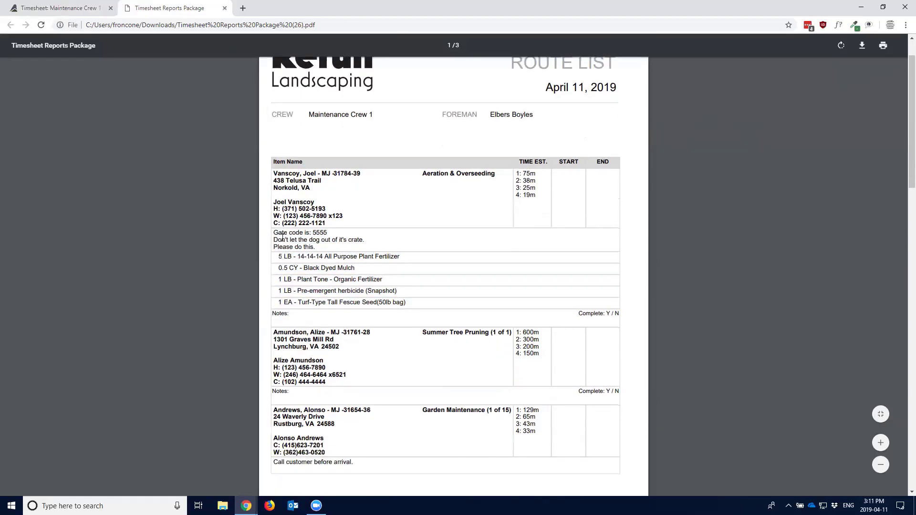
{"action": "left_click_drag", "start_coordinate": [274, 232], "coordinate": [366, 240]}
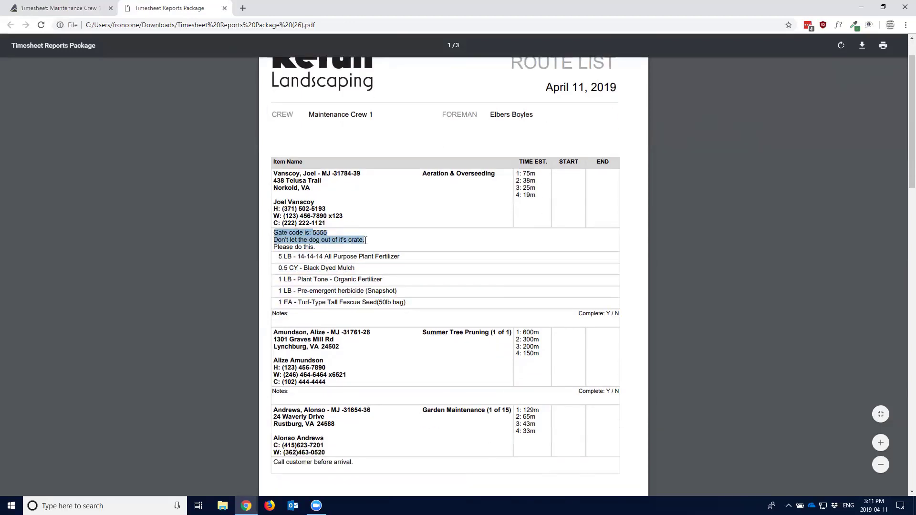
{"action": "left_click", "coordinate": [337, 240]}
{"action": "left_click_drag", "start_coordinate": [272, 314], "coordinate": [306, 319]}
{"action": "left_click", "coordinate": [296, 317]}
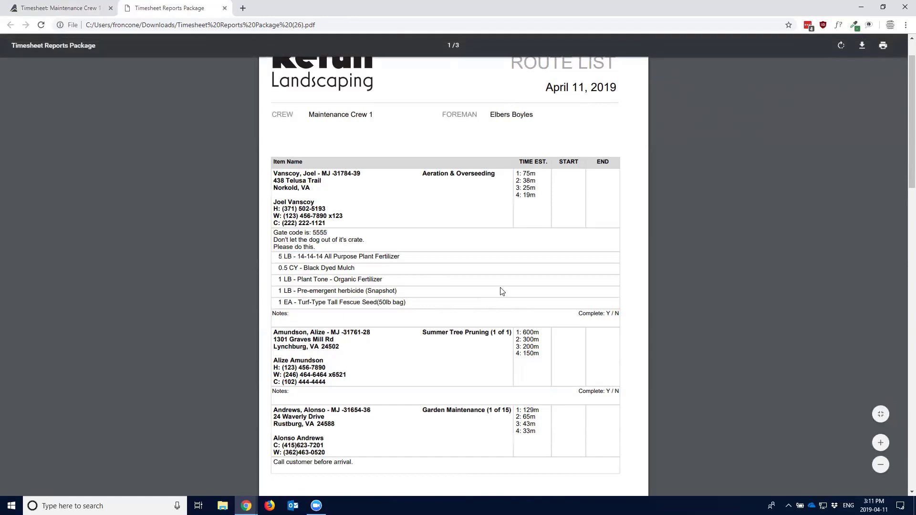
{"action": "left_click_drag", "start_coordinate": [519, 172], "coordinate": [597, 182]}
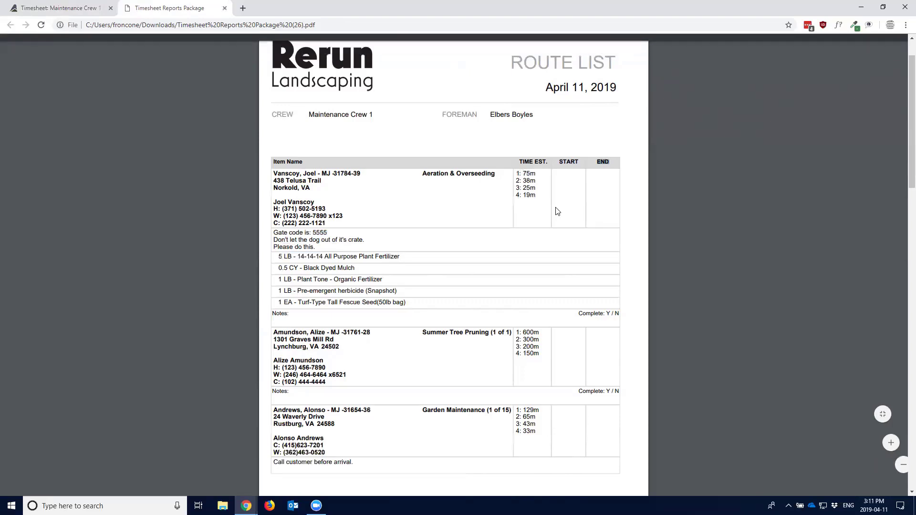
{"action": "scroll", "coordinate": [487, 266], "scroll_direction": "down", "scroll_amount": 10}
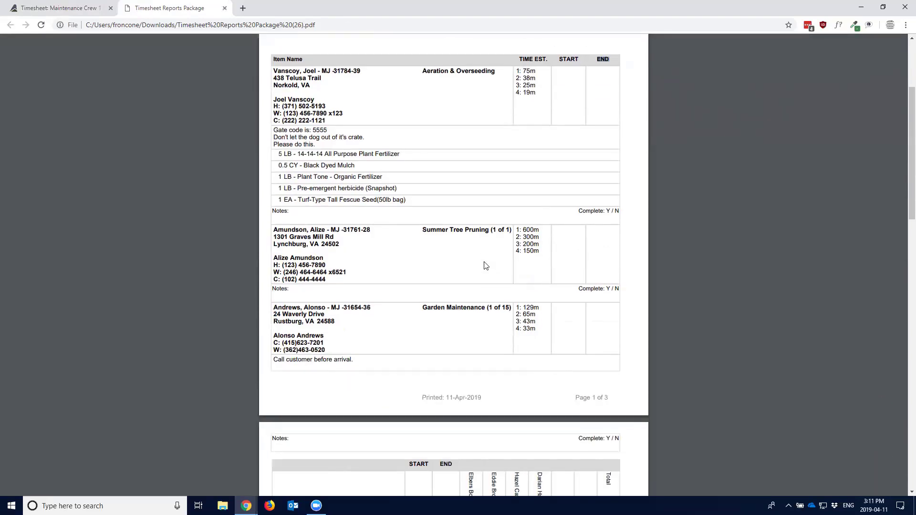
{"action": "scroll", "coordinate": [486, 266], "scroll_direction": "up", "scroll_amount": 10}
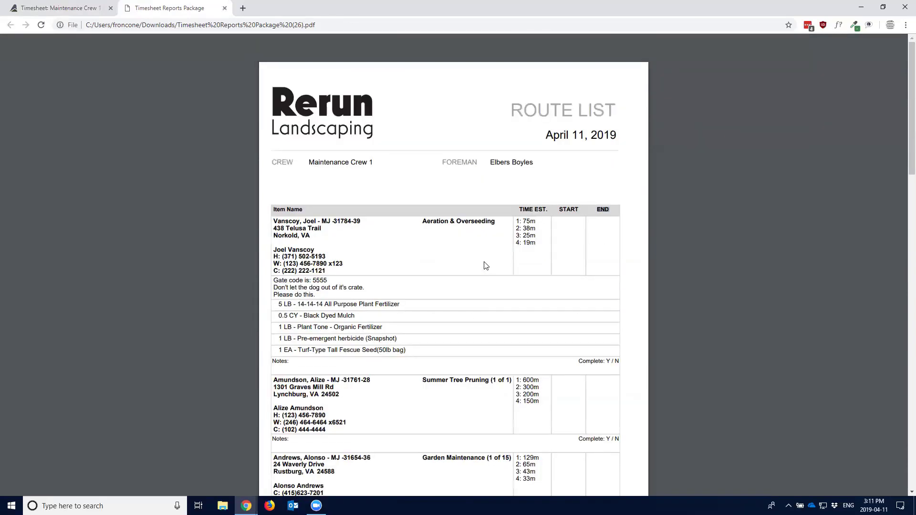
{"action": "left_click", "coordinate": [224, 8]}
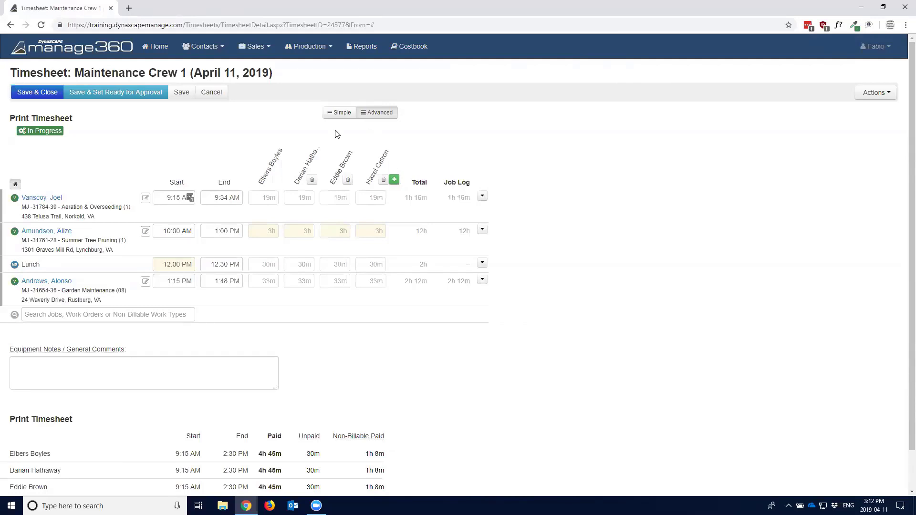
- Remove the third listed crew member from the Maintenance Crew 1 timesheet and apply the change
{"action": "left_click", "coordinate": [395, 182]}
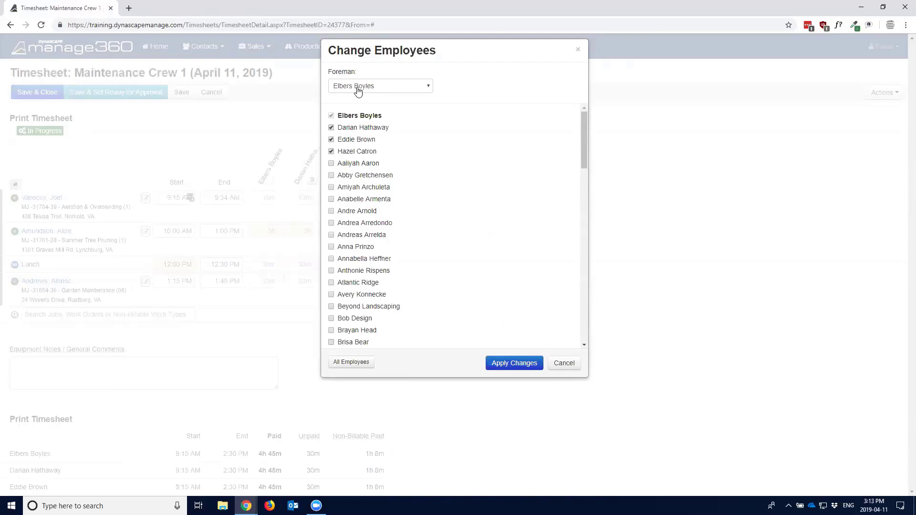
{"action": "left_click", "coordinate": [332, 140]}
{"action": "left_click", "coordinate": [514, 363]}
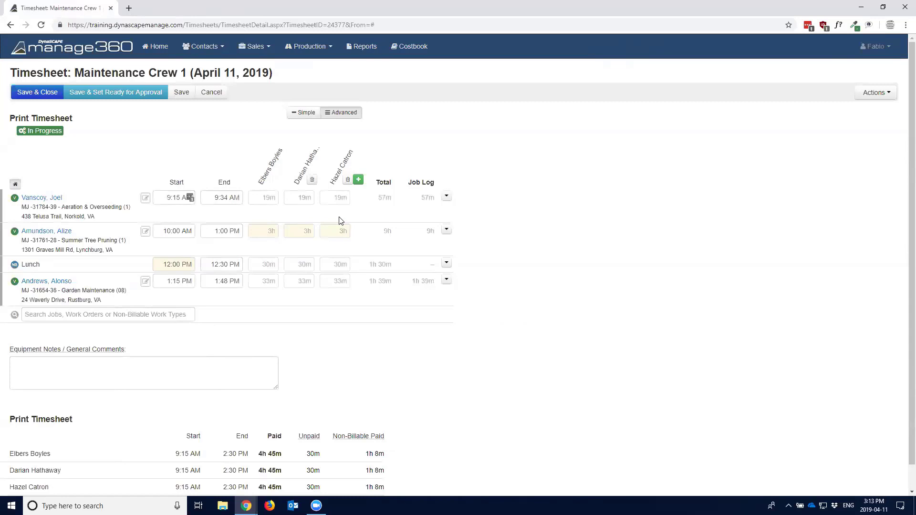
- Try making the second listed crew member the foreman, and give the role back to the original foreman
{"action": "left_click", "coordinate": [359, 180]}
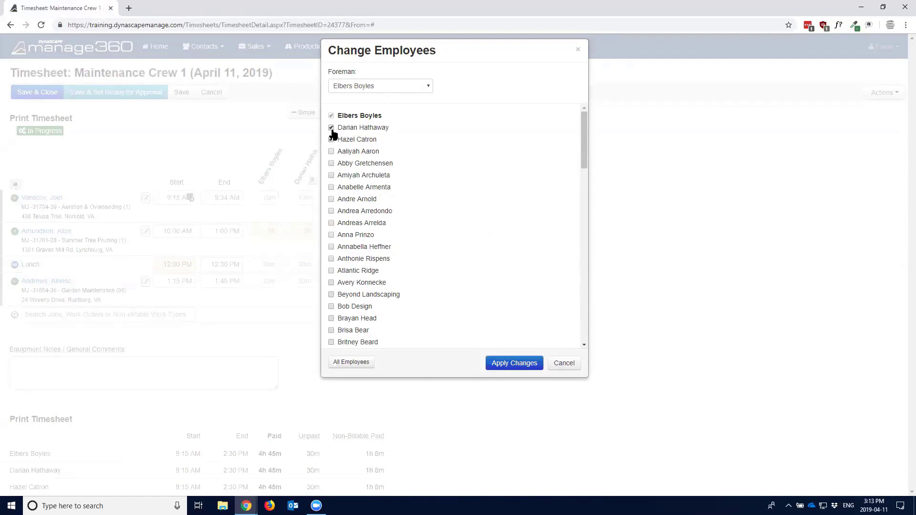
{"action": "left_click", "coordinate": [395, 89]}
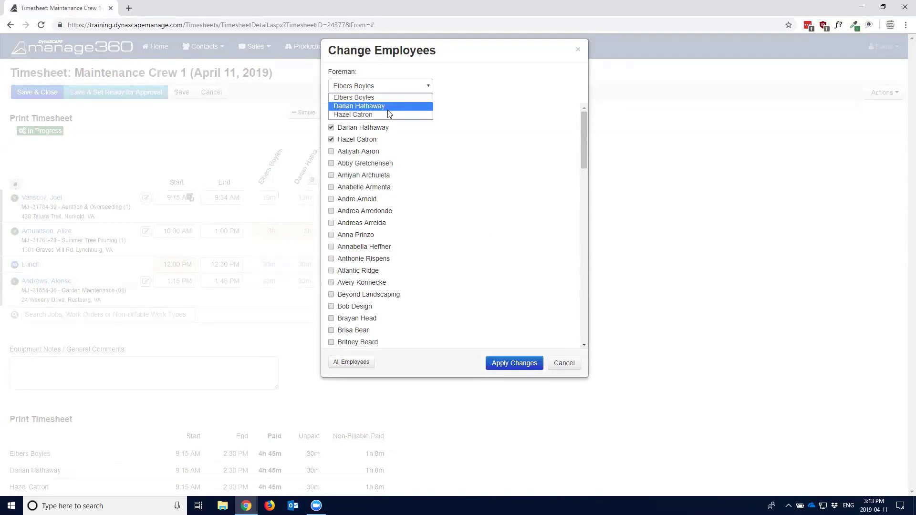
{"action": "left_click", "coordinate": [382, 107]}
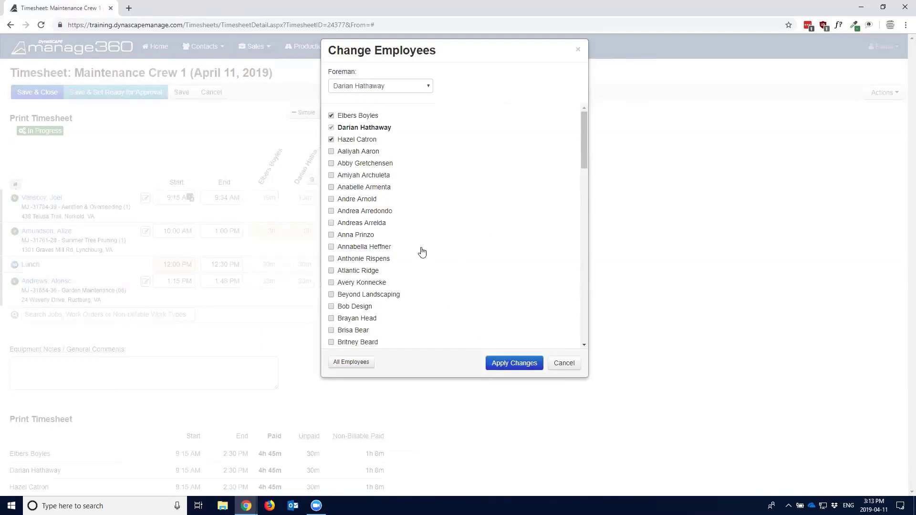
{"action": "left_click", "coordinate": [399, 88]}
{"action": "left_click", "coordinate": [395, 96]}
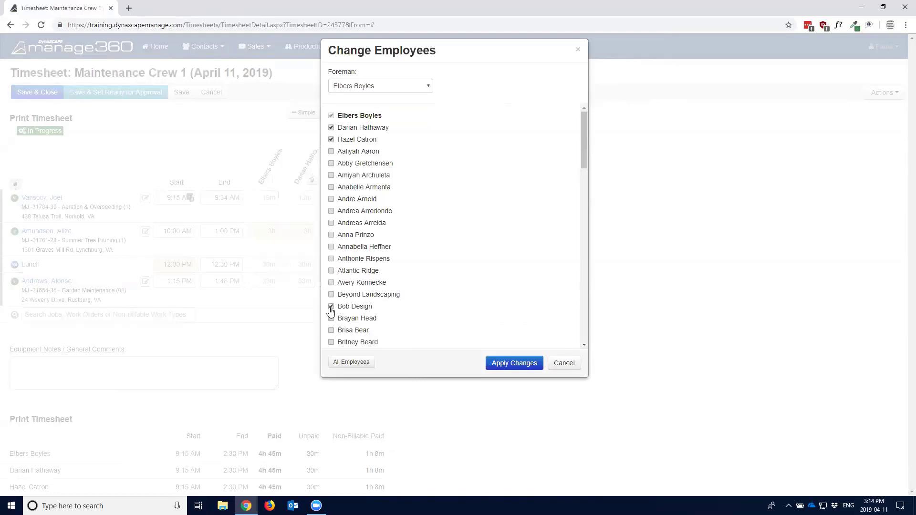
- Add the employee listed just below Beyond Landscaping, make them foreman in place of the original foreman, and remove the original foreman from the crew
{"action": "left_click", "coordinate": [386, 84]}
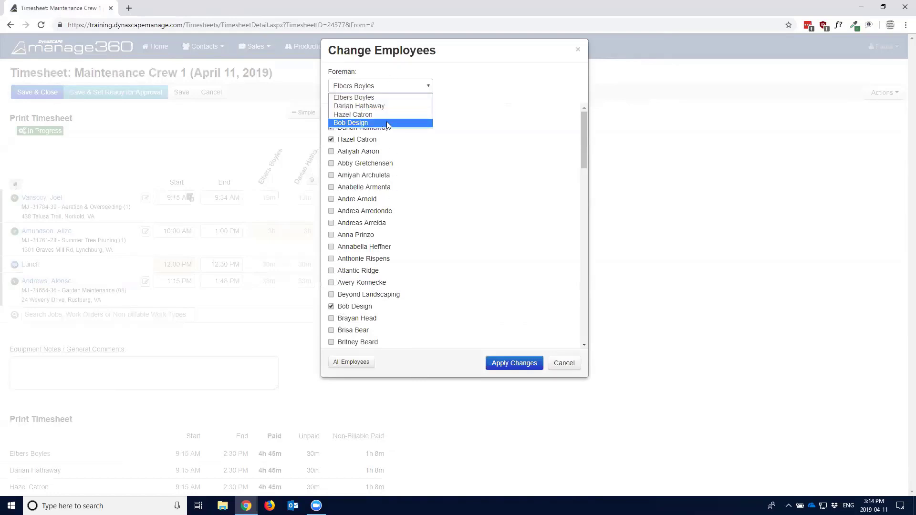
{"action": "left_click", "coordinate": [459, 90]}
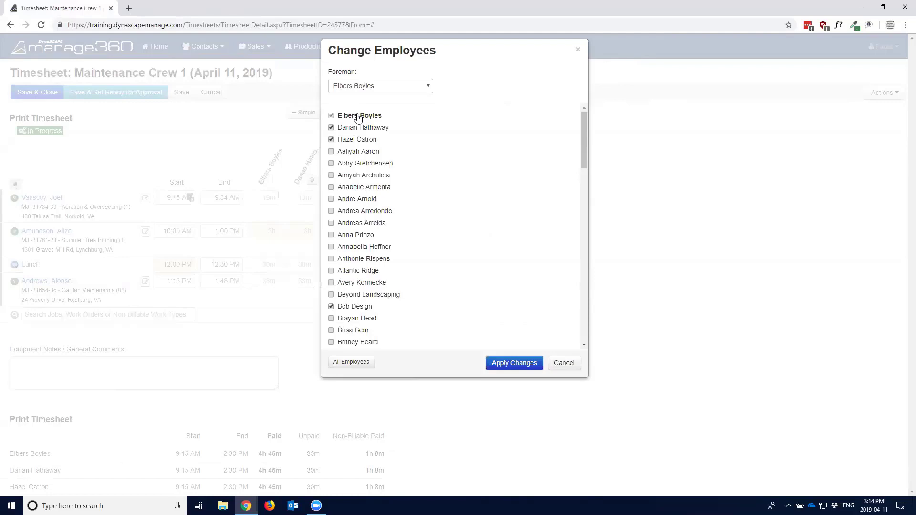
{"action": "left_click", "coordinate": [390, 87]}
{"action": "left_click", "coordinate": [386, 121]}
{"action": "left_click", "coordinate": [337, 118]}
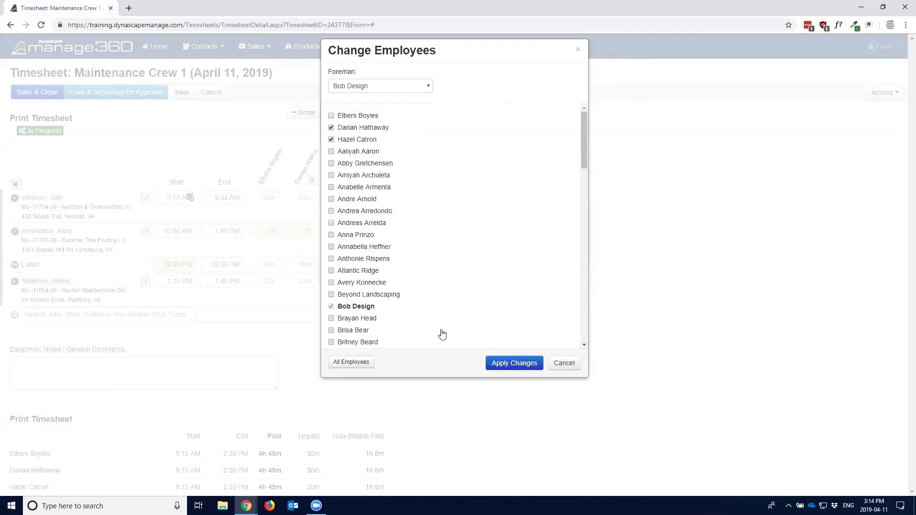
{"action": "left_click", "coordinate": [497, 367]}
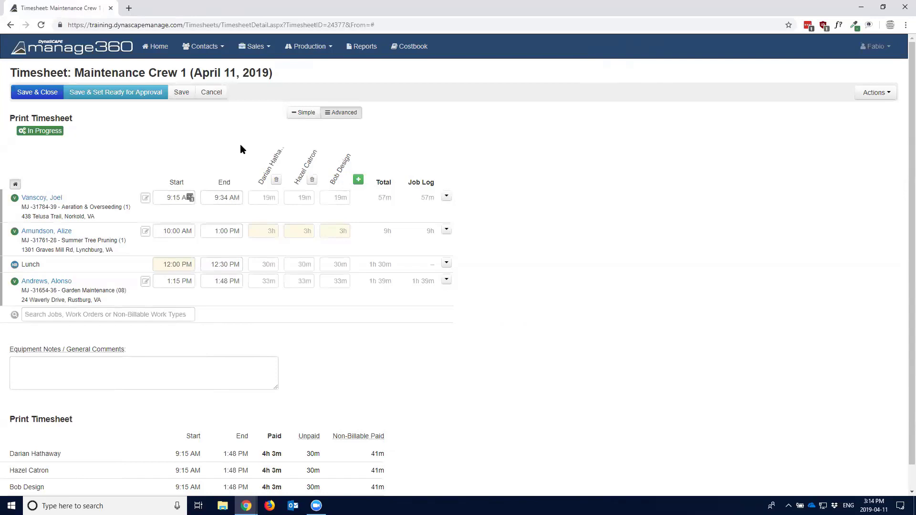
- Look through the Change Employees list with and without all employees shown, and cancel without changing the crew
{"action": "left_click", "coordinate": [359, 180]}
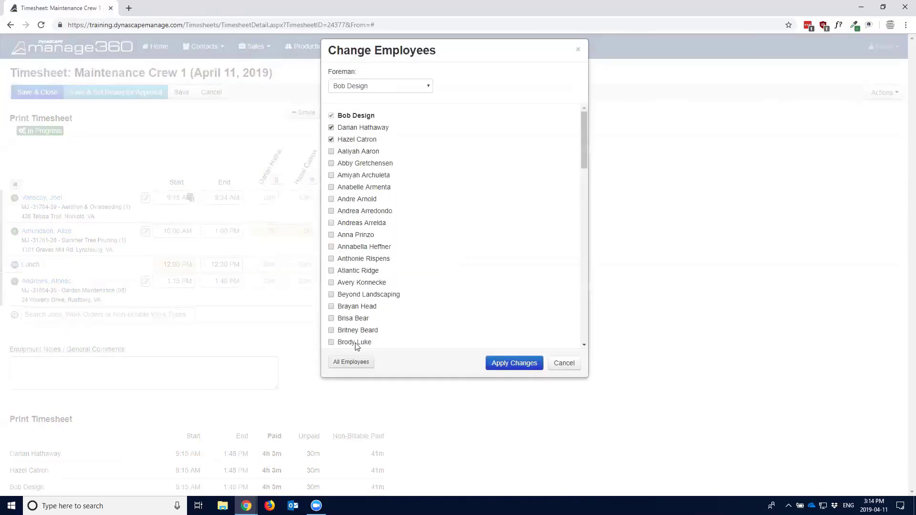
{"action": "left_click_drag", "start_coordinate": [329, 52], "coordinate": [438, 52]}
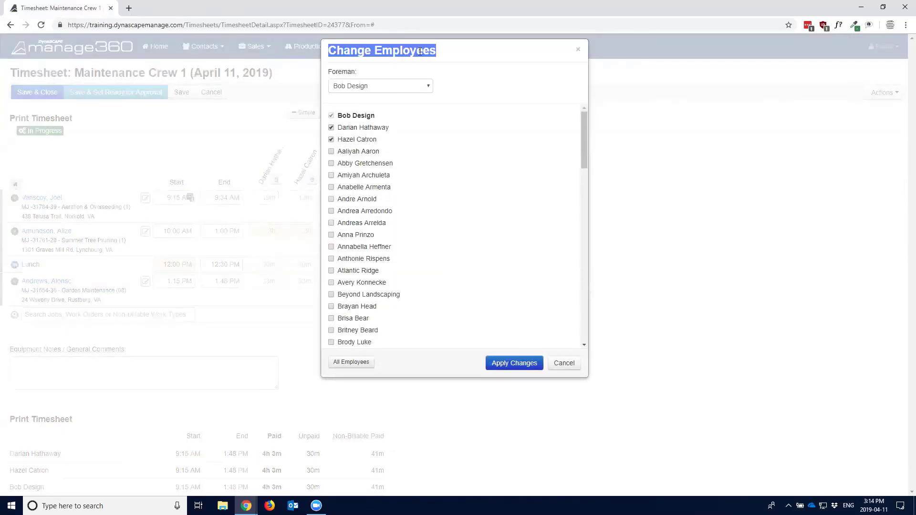
{"action": "left_click", "coordinate": [434, 165]}
{"action": "left_click", "coordinate": [348, 363]}
{"action": "scroll", "coordinate": [485, 247], "scroll_direction": "down", "scroll_amount": 8}
{"action": "scroll", "coordinate": [487, 252], "scroll_direction": "down", "scroll_amount": 10}
{"action": "scroll", "coordinate": [455, 338], "scroll_direction": "up", "scroll_amount": 9}
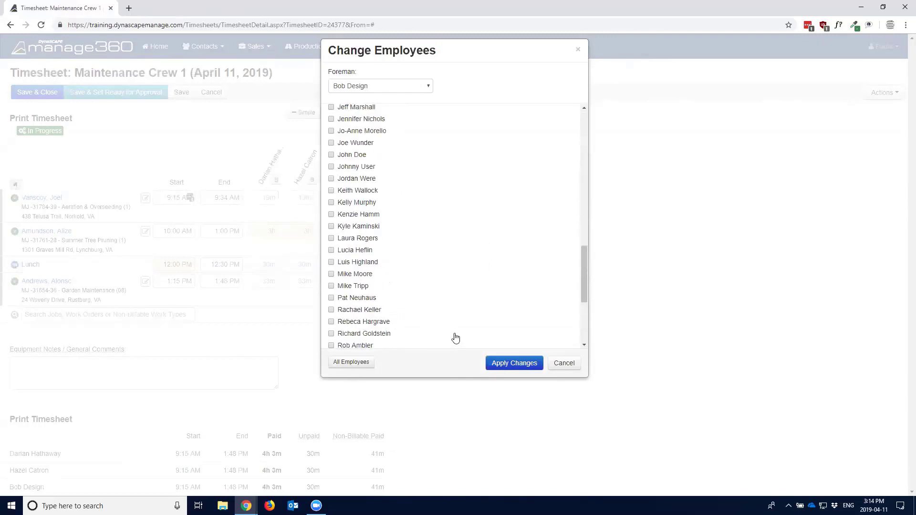
{"action": "scroll", "coordinate": [456, 338], "scroll_direction": "up", "scroll_amount": 8}
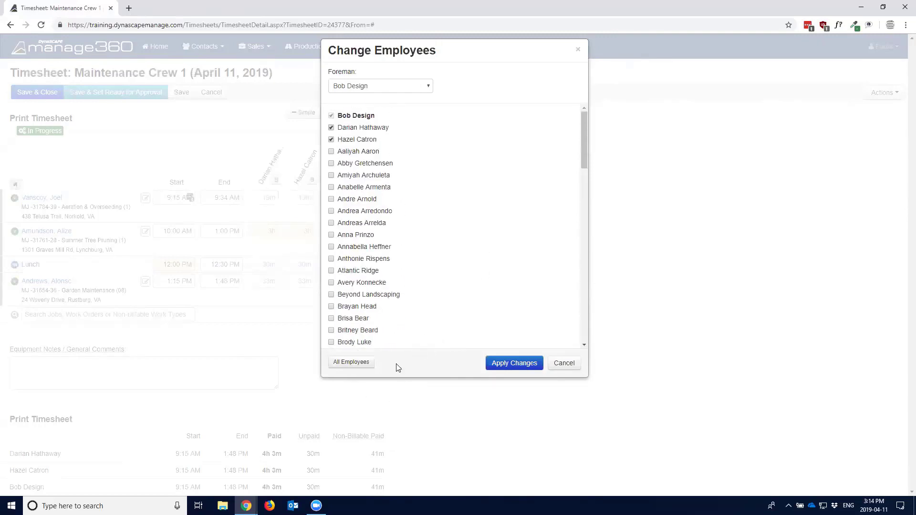
{"action": "left_click", "coordinate": [351, 365]}
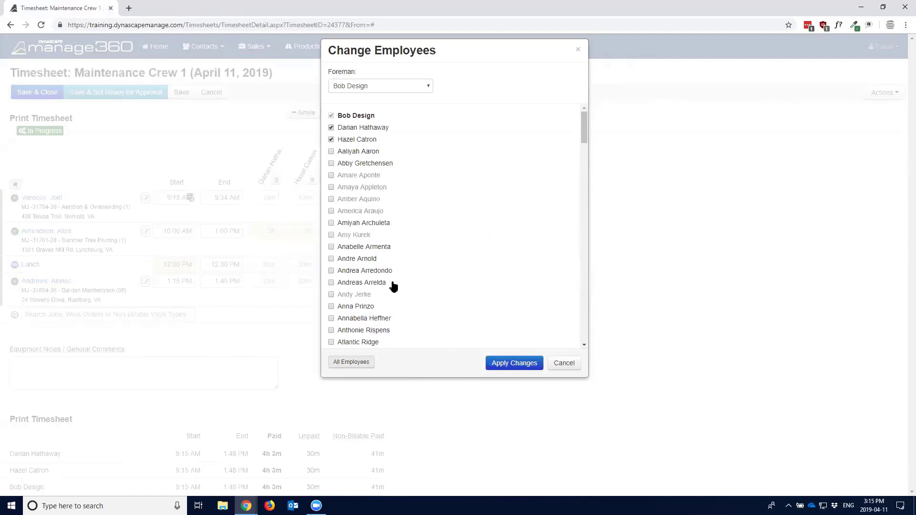
{"action": "left_click", "coordinate": [360, 363]}
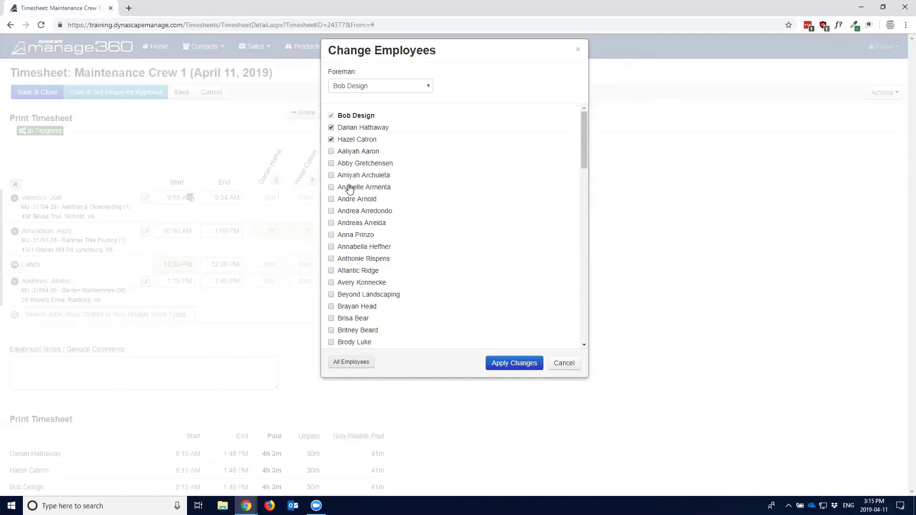
{"action": "left_click", "coordinate": [566, 363]}
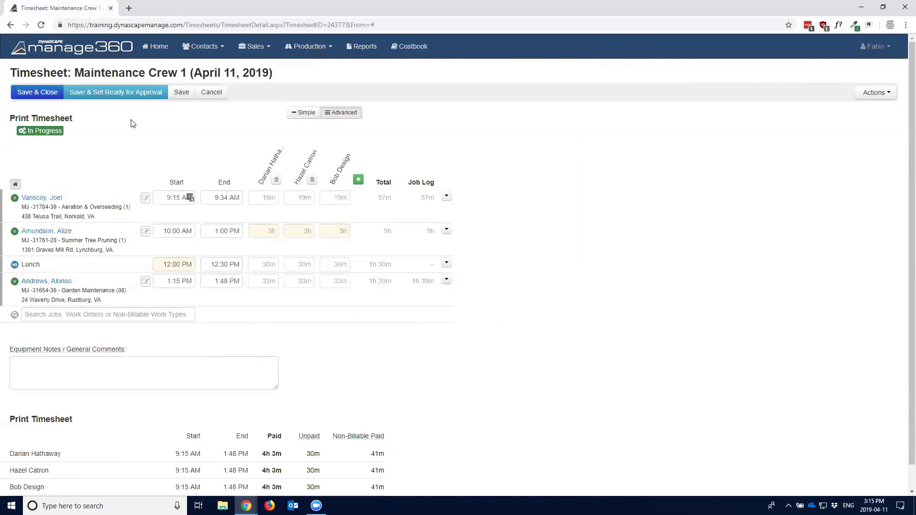
- Save and close the Maintenance Crew 1 timesheet, and open the backyard job's job log from the Construction Crew 1 timesheet
{"action": "left_click", "coordinate": [56, 95]}
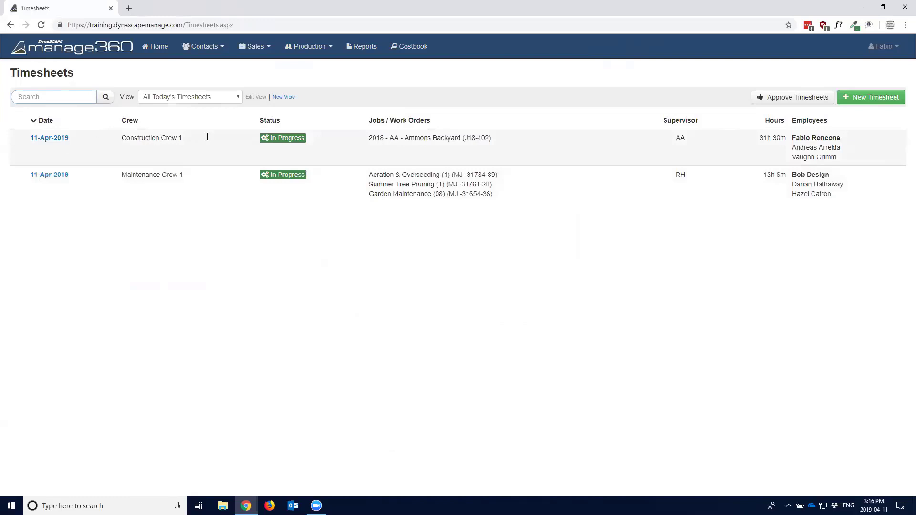
{"action": "left_click", "coordinate": [47, 138]}
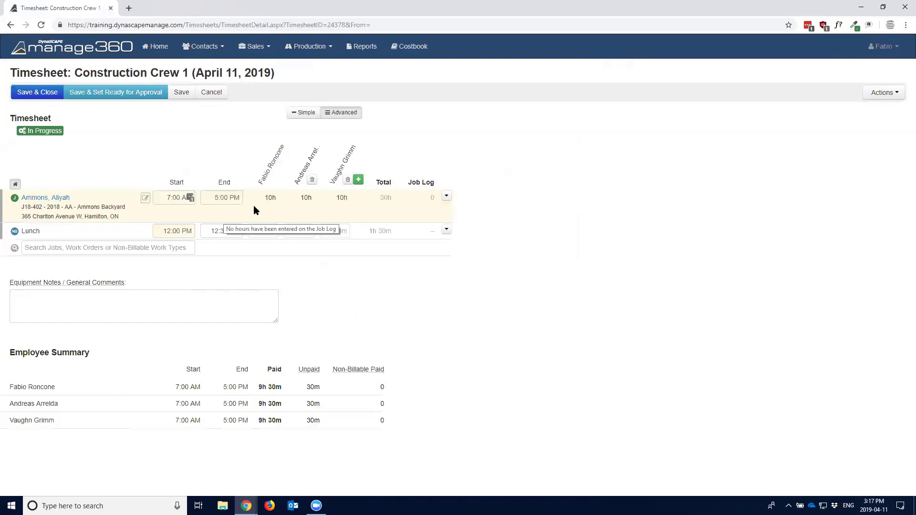
{"action": "left_click", "coordinate": [46, 200]}
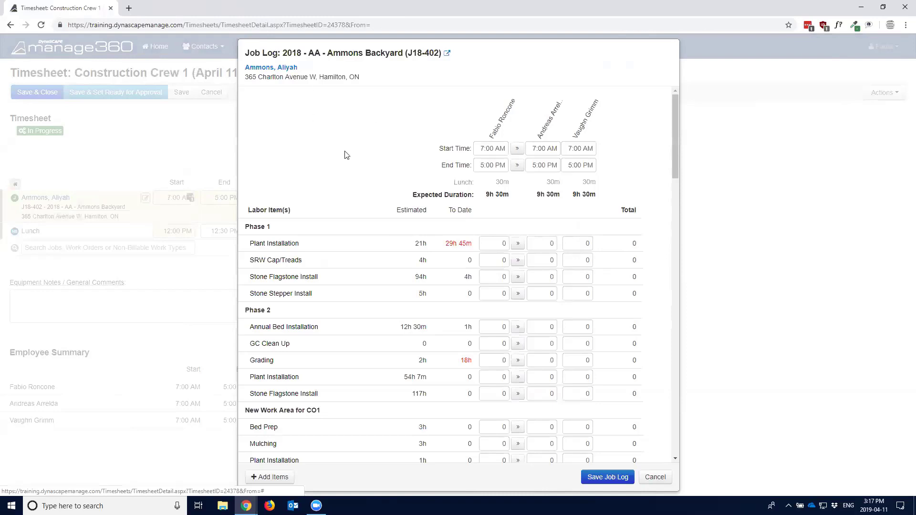
- Set the start time to 7:15 AM for the first two crew members and 7:30 AM for the third in the job log
{"action": "left_click_drag", "start_coordinate": [440, 149], "coordinate": [473, 172]}
{"action": "left_click", "coordinate": [473, 172]}
{"action": "left_click", "coordinate": [450, 148]}
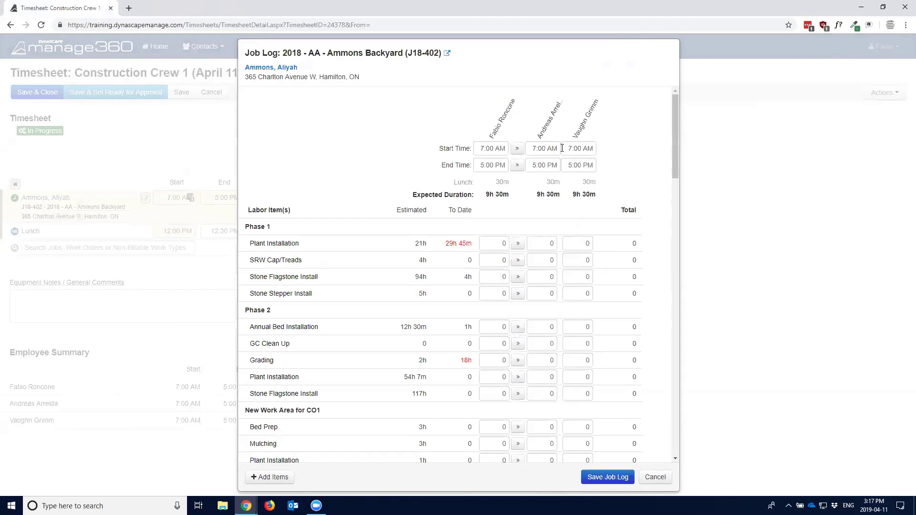
{"action": "left_click", "coordinate": [487, 149]}
{"action": "double_click", "coordinate": [490, 149]}
{"action": "type", "text": "15"}
{"action": "left_click", "coordinate": [515, 152]}
{"action": "left_click", "coordinate": [580, 149]}
{"action": "type", "text": "30"}
{"action": "left_click", "coordinate": [606, 173]}
- Examine the crew's lunch and expected duration figures, and the Phase 1 Plant Installation hours to date
{"action": "left_click_drag", "start_coordinate": [455, 183], "coordinate": [474, 183]}
{"action": "left_click", "coordinate": [460, 183]}
{"action": "left_click_drag", "start_coordinate": [413, 196], "coordinate": [510, 196]}
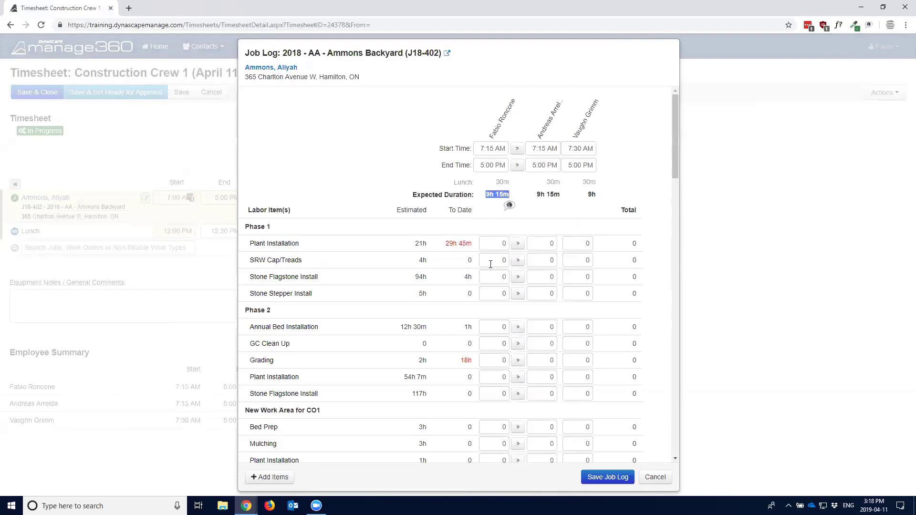
{"action": "left_click", "coordinate": [492, 245]}
{"action": "mouse_move", "coordinate": [499, 196]}
{"action": "left_mouse_down"}
{"action": "mouse_move", "coordinate": [487, 198]}
{"action": "mouse_move", "coordinate": [511, 196]}
{"action": "left_mouse_up"}
{"action": "left_click_drag", "start_coordinate": [413, 195], "coordinate": [472, 196]}
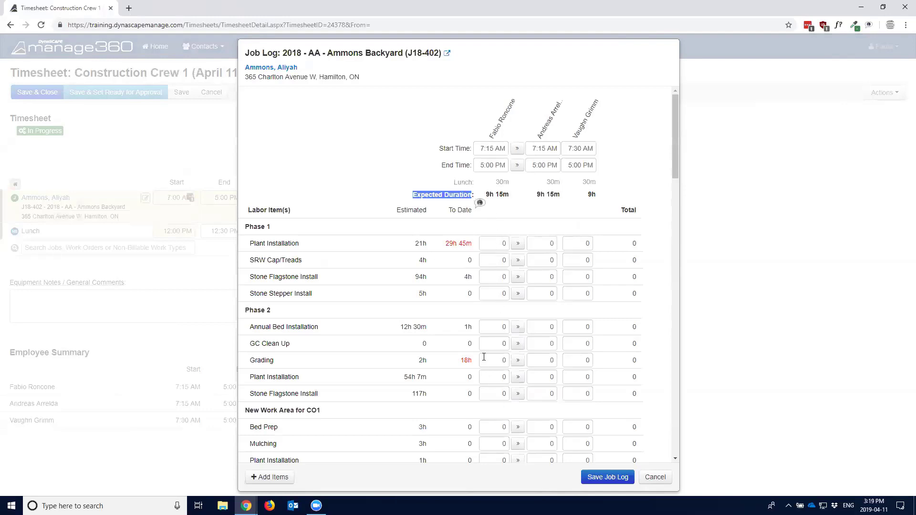
{"action": "scroll", "coordinate": [485, 362], "scroll_direction": "down", "scroll_amount": 2}
{"action": "scroll", "coordinate": [484, 354], "scroll_direction": "up", "scroll_amount": 2}
{"action": "left_click_drag", "start_coordinate": [486, 195], "coordinate": [505, 196]}
{"action": "left_click", "coordinate": [500, 194]}
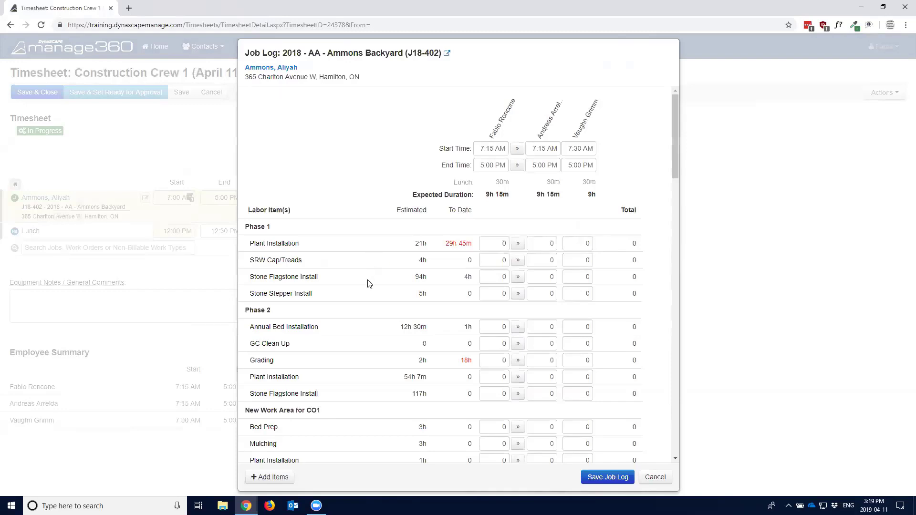
{"action": "left_click_drag", "start_coordinate": [446, 248], "coordinate": [478, 252]}
{"action": "left_click", "coordinate": [454, 244]}
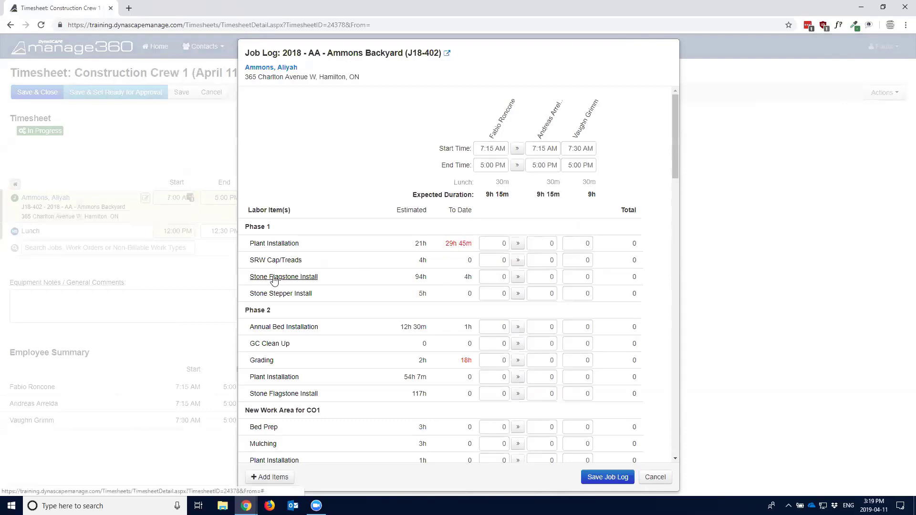
- Log 8.5 hours of Phase 1 Stone Flagstone Install for the first crew member
{"action": "left_click", "coordinate": [503, 277]}
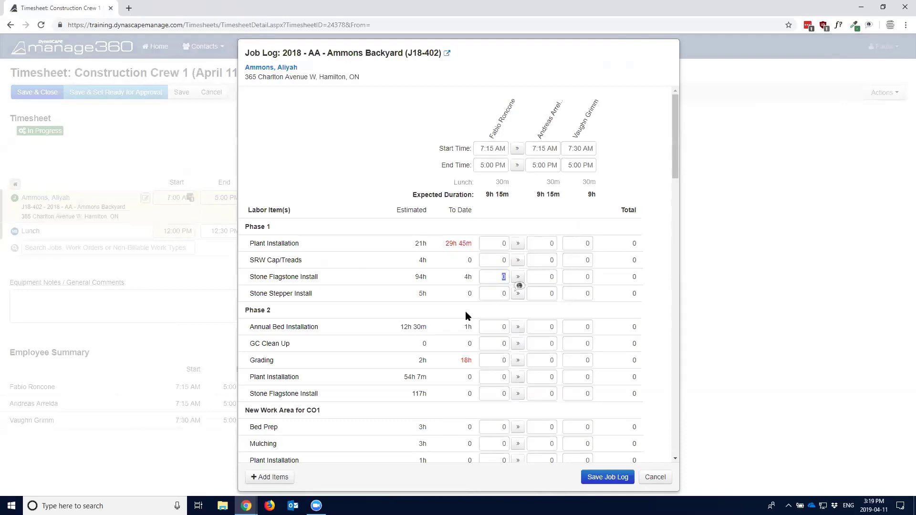
{"action": "type", "text": "8"}
{"action": "left_click", "coordinate": [505, 277]}
{"action": "type", "text": "8.5"}
{"action": "key", "text": "Tab"}
- Compare the first crew member's logged hours and labor total with their expected duration
{"action": "left_click_drag", "start_coordinate": [483, 276], "coordinate": [506, 278]}
{"action": "left_click", "coordinate": [495, 214]}
{"action": "left_click_drag", "start_coordinate": [486, 194], "coordinate": [508, 196]}
{"action": "left_click", "coordinate": [496, 198]}
{"action": "scroll", "coordinate": [496, 301], "scroll_direction": "down", "scroll_amount": 3}
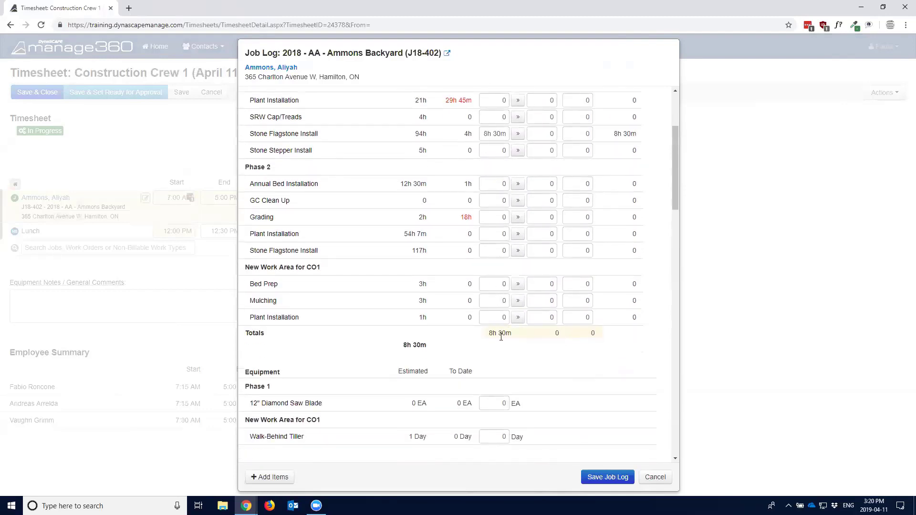
{"action": "mouse_move", "coordinate": [501, 335]}
{"action": "scroll", "coordinate": [499, 296], "scroll_direction": "up", "scroll_amount": 3}
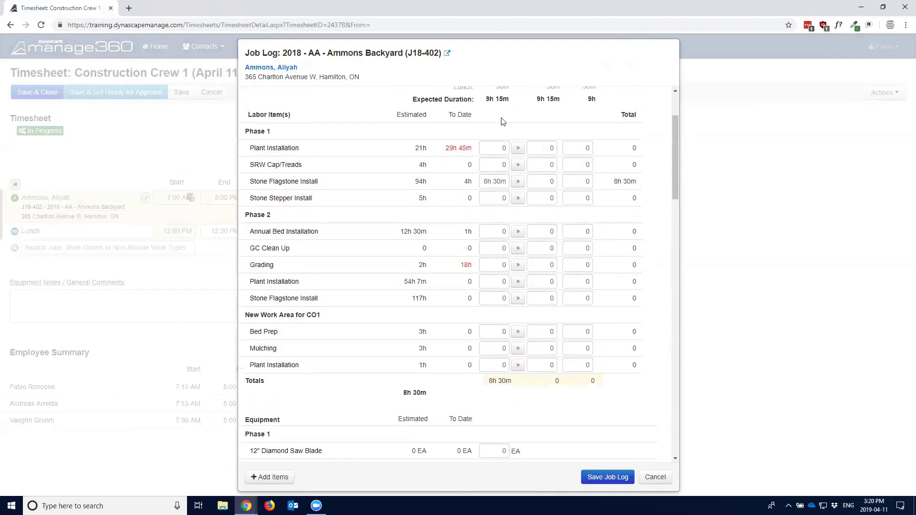
{"action": "scroll", "coordinate": [500, 234], "scroll_direction": "down", "scroll_amount": 3}
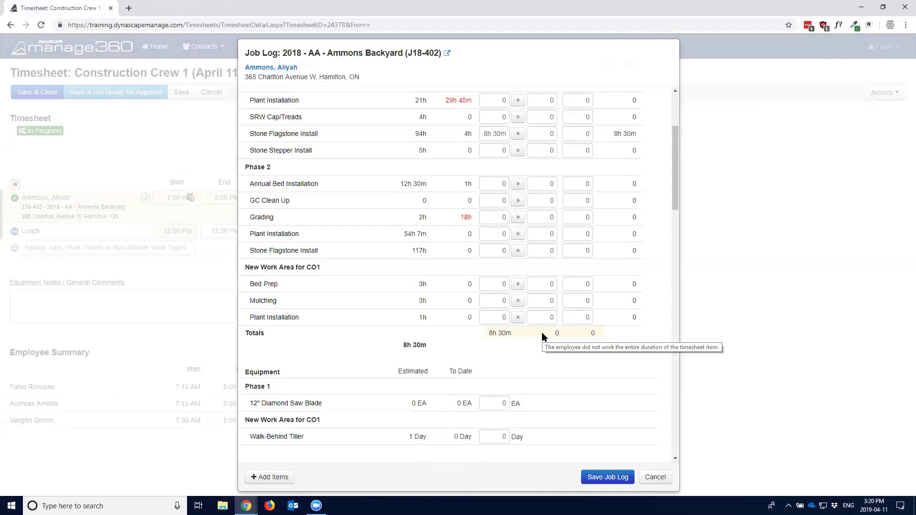
{"action": "scroll", "coordinate": [501, 194], "scroll_direction": "up", "scroll_amount": 3}
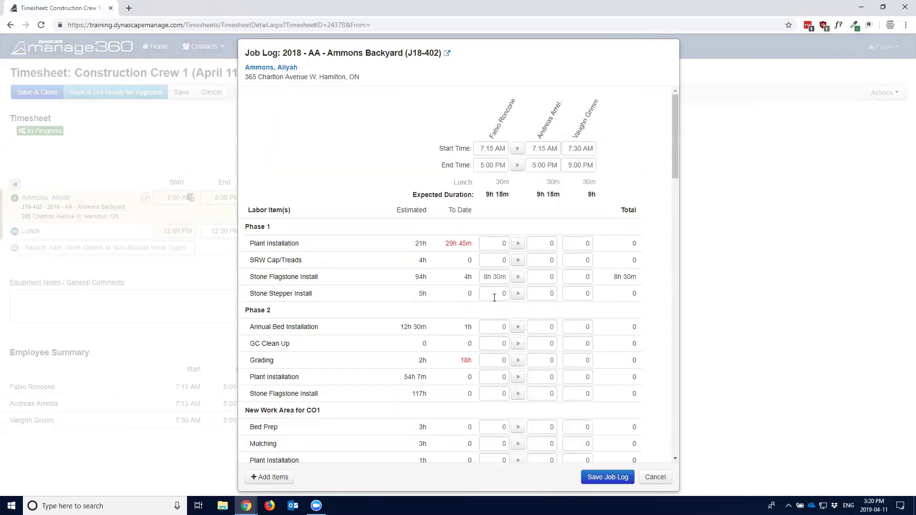
{"action": "scroll", "coordinate": [497, 284], "scroll_direction": "down", "scroll_amount": 4}
{"action": "scroll", "coordinate": [497, 298], "scroll_direction": "up", "scroll_amount": 4}
{"action": "scroll", "coordinate": [531, 392], "scroll_direction": "down", "scroll_amount": 3}
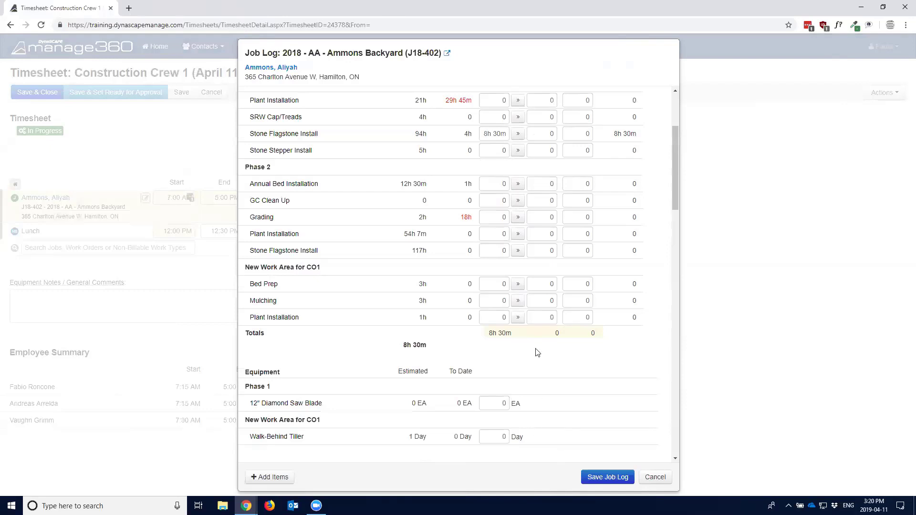
{"action": "scroll", "coordinate": [482, 331], "scroll_direction": "up", "scroll_amount": 2}
{"action": "scroll", "coordinate": [482, 331], "scroll_direction": "up", "scroll_amount": 1}
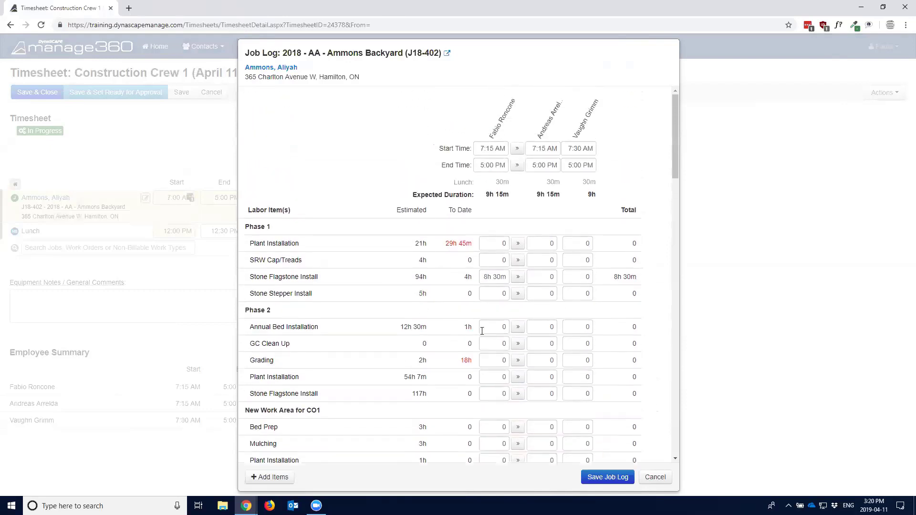
{"action": "scroll", "coordinate": [496, 240], "scroll_direction": "down", "scroll_amount": 1}
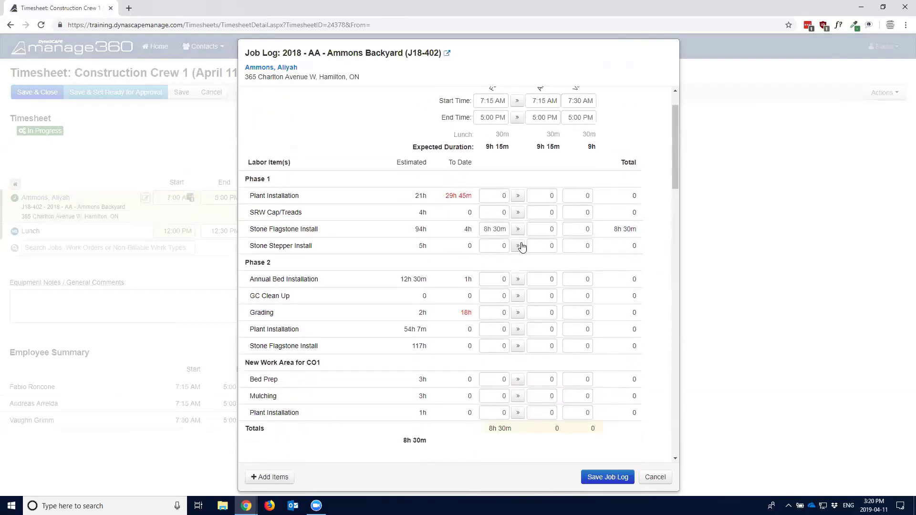
{"action": "scroll", "coordinate": [516, 286], "scroll_direction": "down", "scroll_amount": 2}
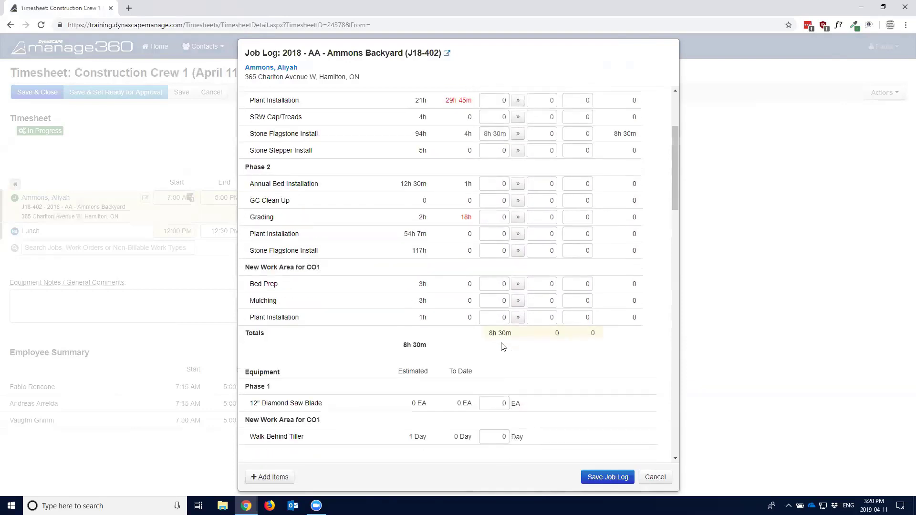
{"action": "scroll", "coordinate": [494, 255], "scroll_direction": "up", "scroll_amount": 1}
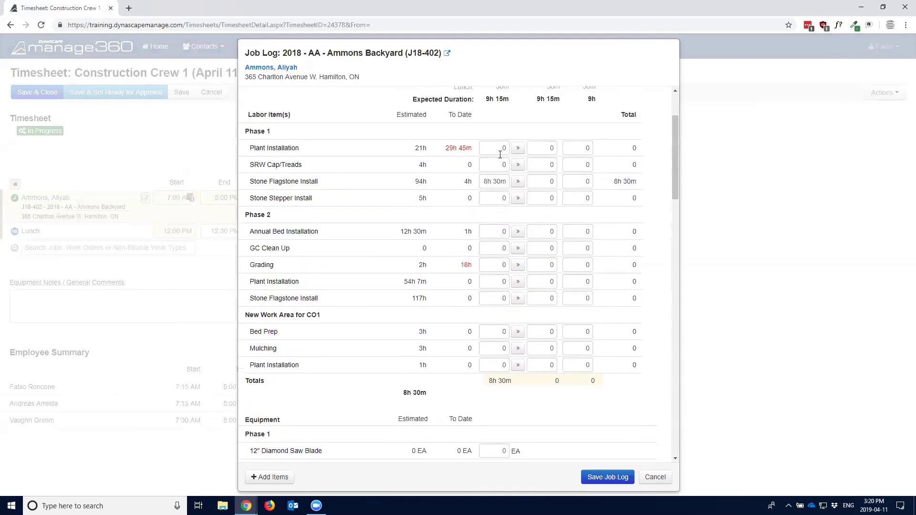
- Log 45 minutes of Phase 2 Grading for the first crew member, and copy their Grading and Phase 1 Stone Flagstone Install time to the whole crew
{"action": "left_click", "coordinate": [504, 265]}
{"action": "type", "text": "45"}
{"action": "key", "text": "Tab"}
{"action": "scroll", "coordinate": [493, 328], "scroll_direction": "up", "scroll_amount": 2}
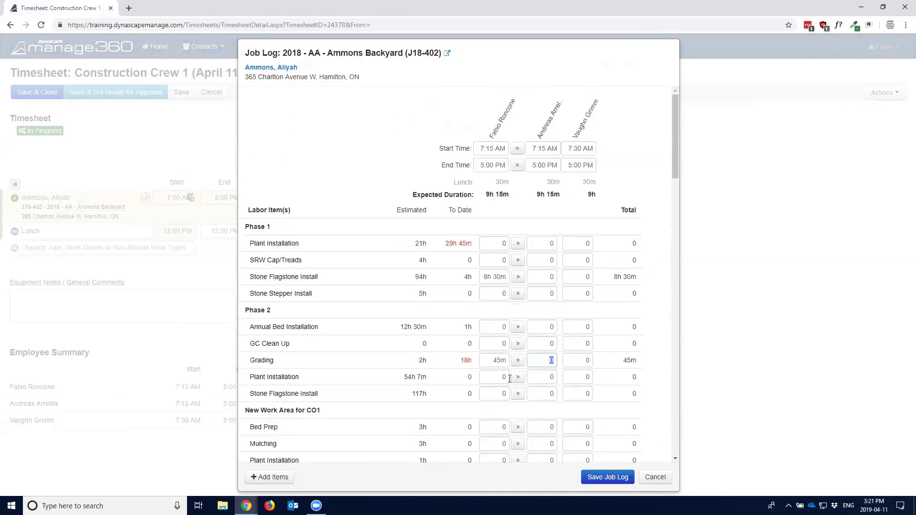
{"action": "scroll", "coordinate": [480, 373], "scroll_direction": "down", "scroll_amount": 1}
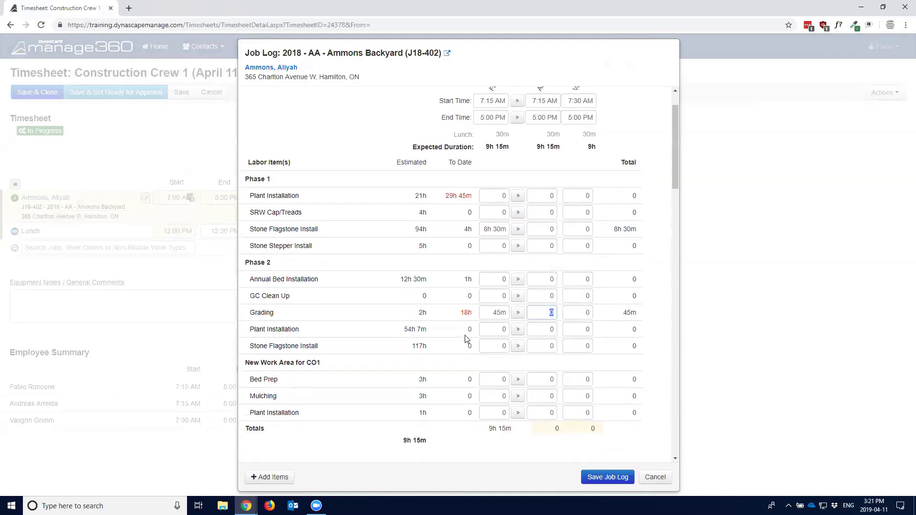
{"action": "scroll", "coordinate": [468, 344], "scroll_direction": "up", "scroll_amount": 1}
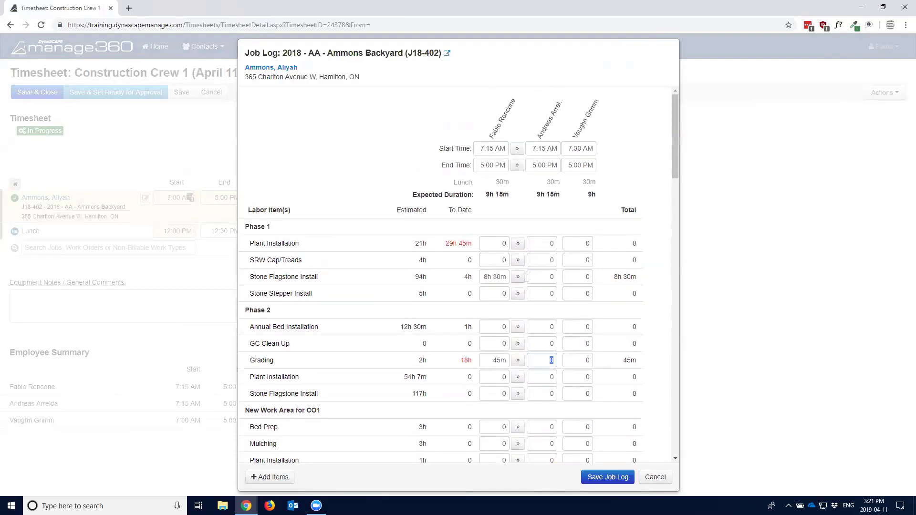
{"action": "left_click", "coordinate": [517, 281]}
{"action": "left_click", "coordinate": [518, 362]}
- Compare the third crew member's labor total with their start time and expected duration
{"action": "scroll", "coordinate": [530, 229], "scroll_direction": "down", "scroll_amount": 3}
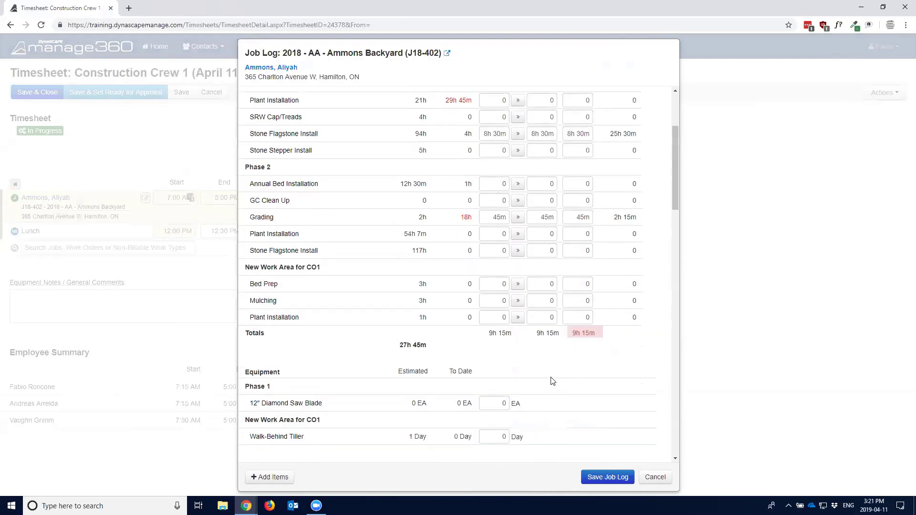
{"action": "scroll", "coordinate": [542, 335], "scroll_direction": "up", "scroll_amount": 3}
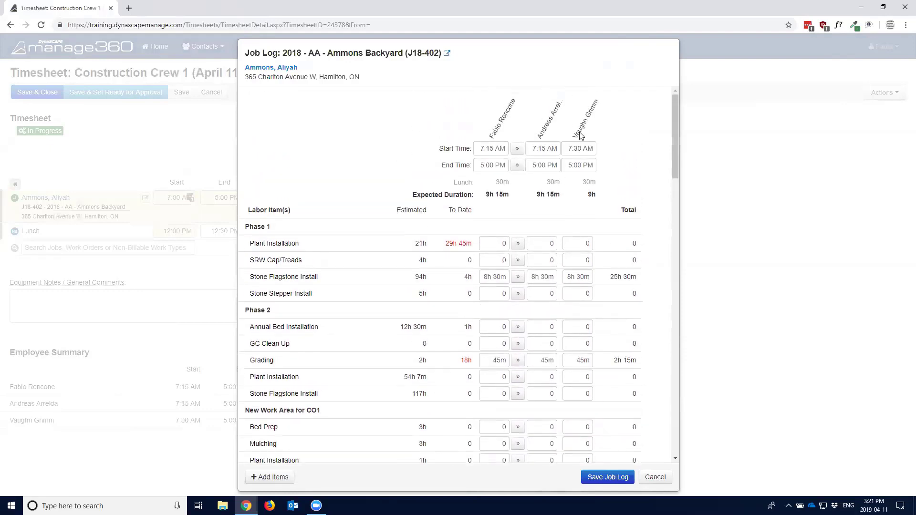
{"action": "scroll", "coordinate": [583, 251], "scroll_direction": "down", "scroll_amount": 1}
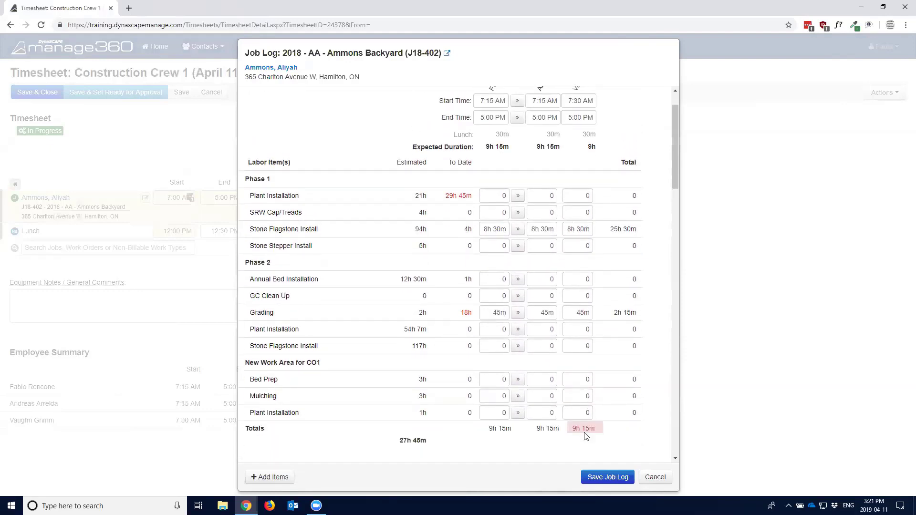
{"action": "scroll", "coordinate": [585, 428], "scroll_direction": "up", "scroll_amount": 1}
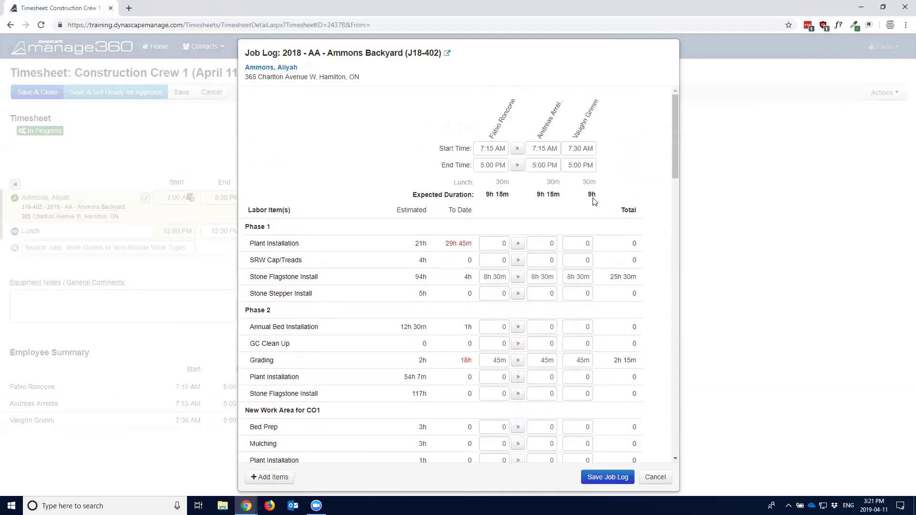
{"action": "scroll", "coordinate": [583, 286], "scroll_direction": "down", "scroll_amount": 3}
{"action": "mouse_move", "coordinate": [581, 333]}
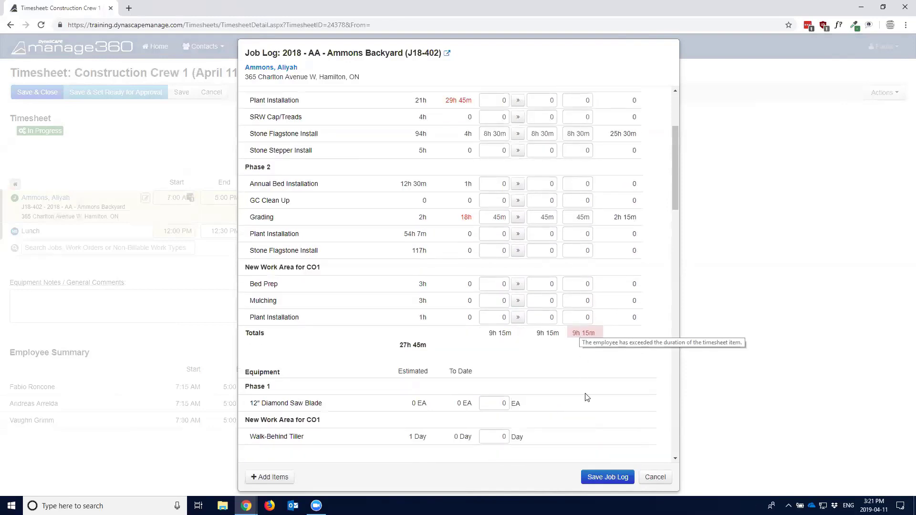
{"action": "scroll", "coordinate": [522, 259], "scroll_direction": "up", "scroll_amount": 3}
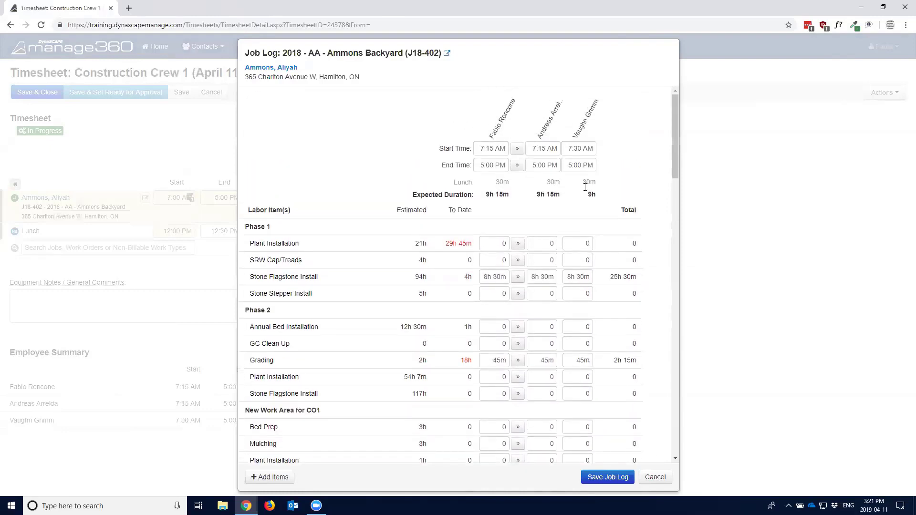
{"action": "scroll", "coordinate": [581, 242], "scroll_direction": "down", "scroll_amount": 4}
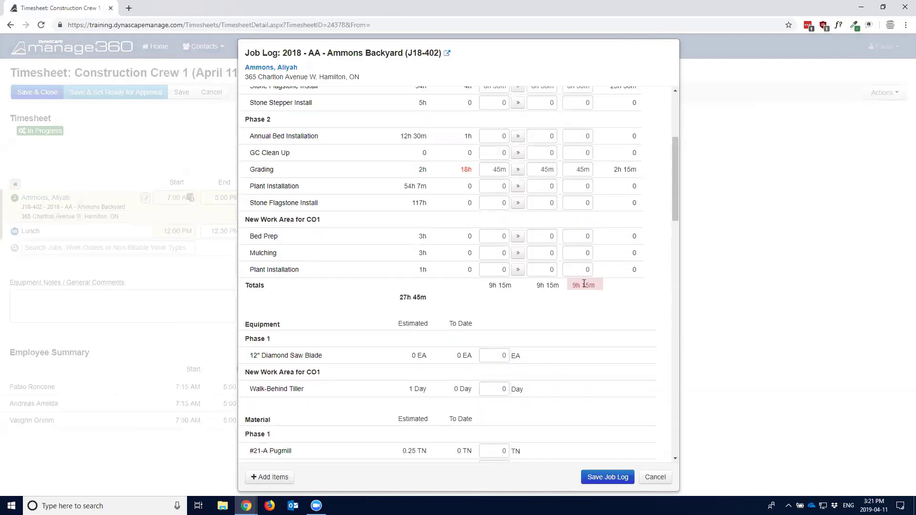
{"action": "scroll", "coordinate": [588, 286], "scroll_direction": "up", "scroll_amount": 4}
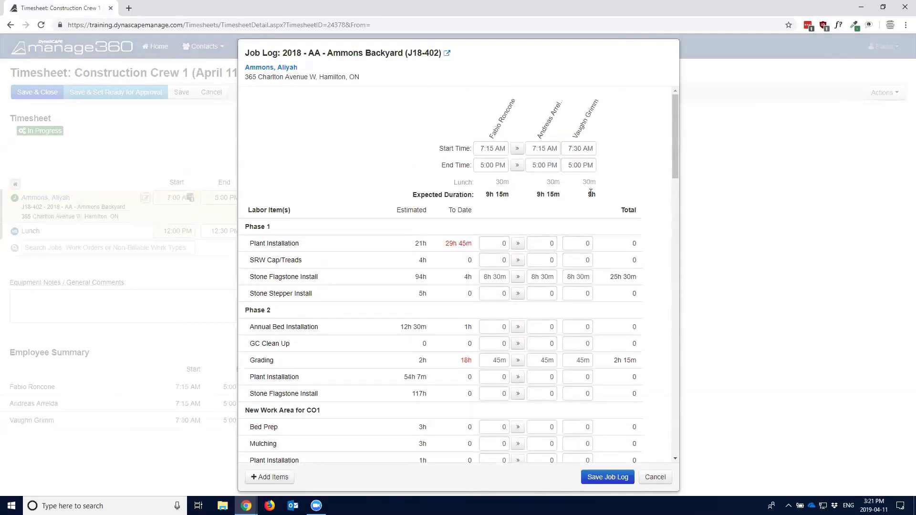
- Reduce the third crew member's Phase 2 Grading time to 0.5 hours
{"action": "scroll", "coordinate": [591, 191], "scroll_direction": "down", "scroll_amount": 2}
{"action": "double_click", "coordinate": [595, 265]}
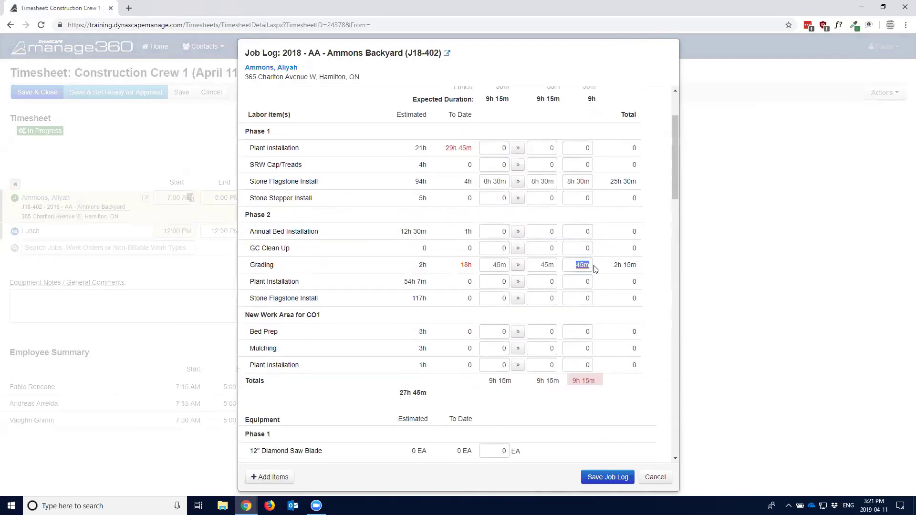
{"action": "key", "text": "BackSpace"}
{"action": "type", "text": ".5"}
{"action": "key", "text": "Tab"}
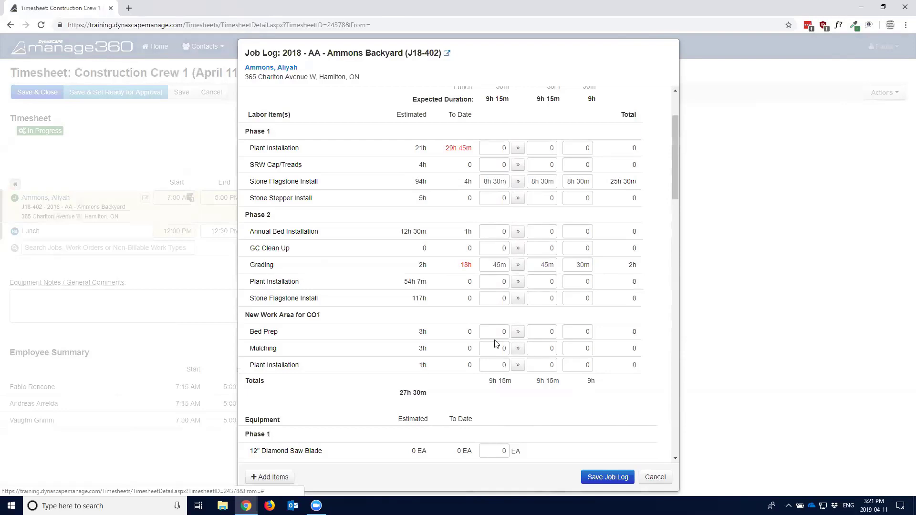
- Log 1 day of the Walk-Behind Tiller under New Work Area for CO1 in the Equipment section
{"action": "scroll", "coordinate": [496, 344], "scroll_direction": "down", "scroll_amount": 2}
{"action": "scroll", "coordinate": [487, 286], "scroll_direction": "up", "scroll_amount": 3}
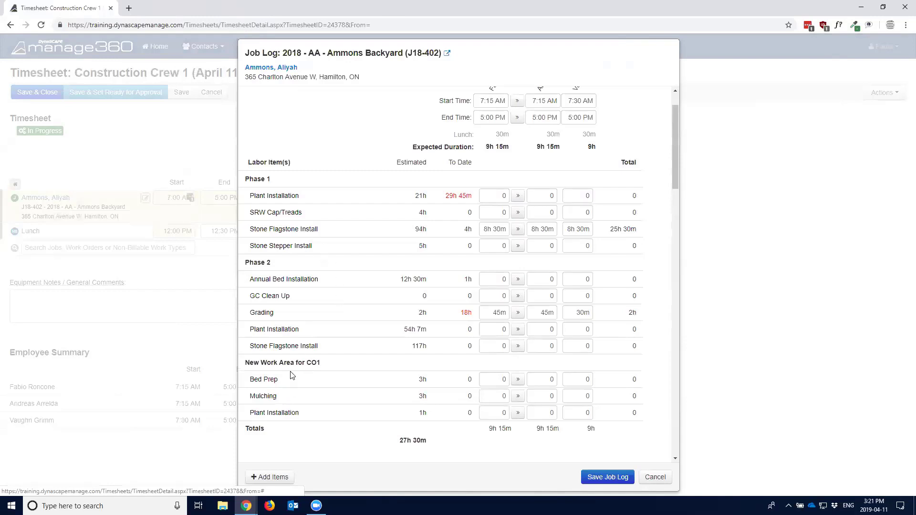
{"action": "scroll", "coordinate": [324, 297], "scroll_direction": "down", "scroll_amount": 4}
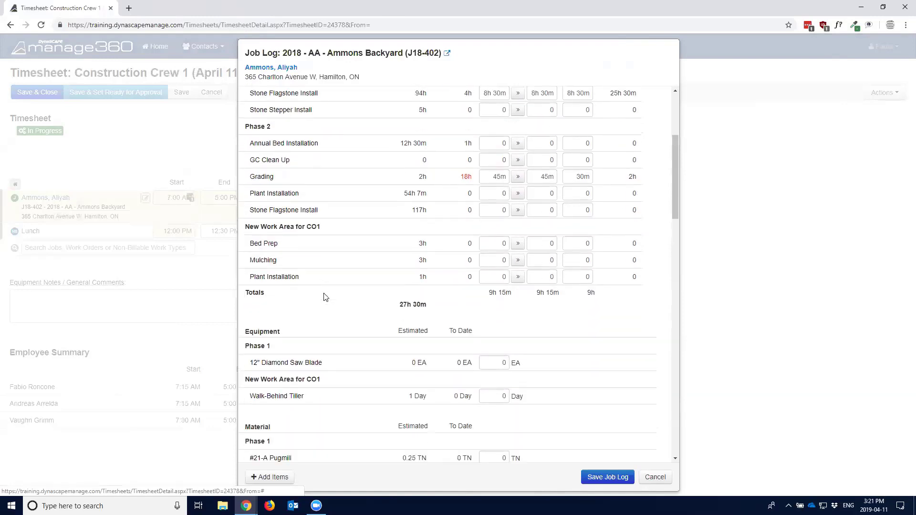
{"action": "left_click_drag", "start_coordinate": [245, 277], "coordinate": [281, 278]}
{"action": "left_click", "coordinate": [269, 278]}
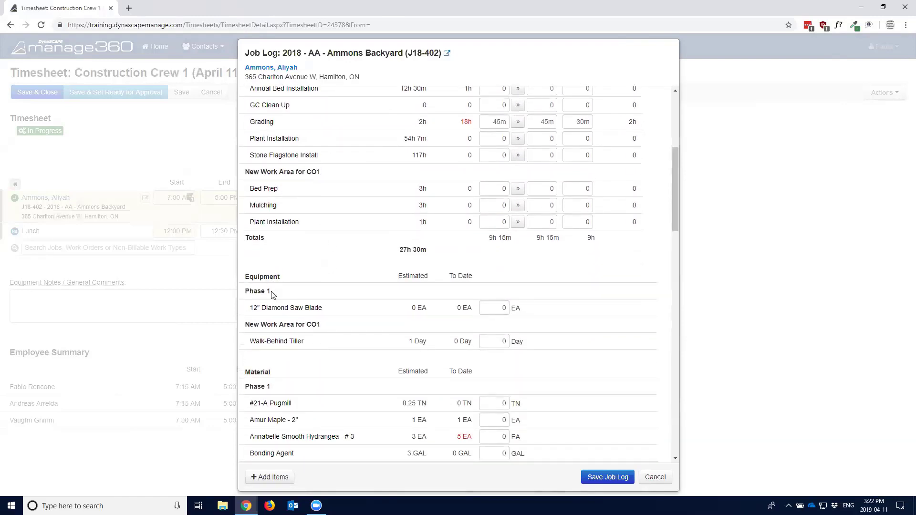
{"action": "scroll", "coordinate": [267, 292], "scroll_direction": "down", "scroll_amount": 1}
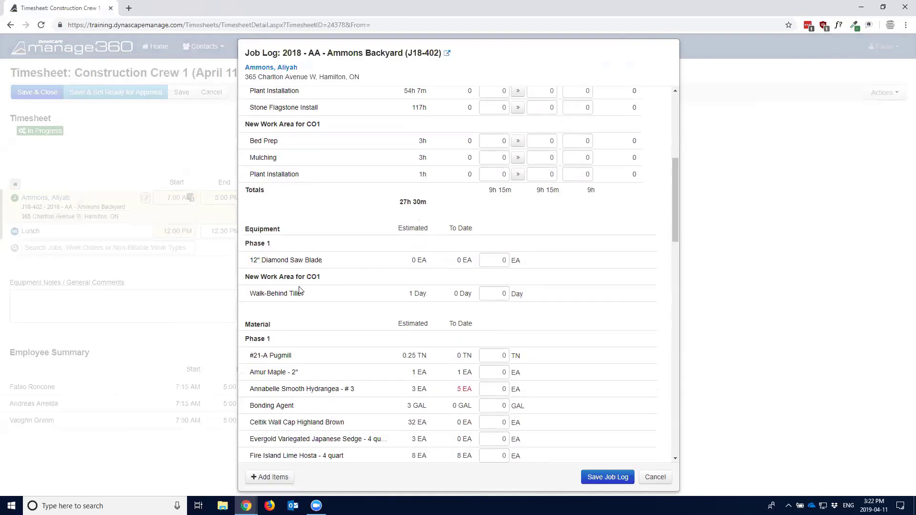
{"action": "left_click", "coordinate": [510, 293]}
{"action": "type", "text": "1"}
- Review the Material items listed under Phase 1, Phase 2 and New Work Area for CO1 against the labor entries in the job log
{"action": "scroll", "coordinate": [440, 312], "scroll_direction": "down", "scroll_amount": 1}
{"action": "left_click_drag", "start_coordinate": [245, 277], "coordinate": [270, 276]}
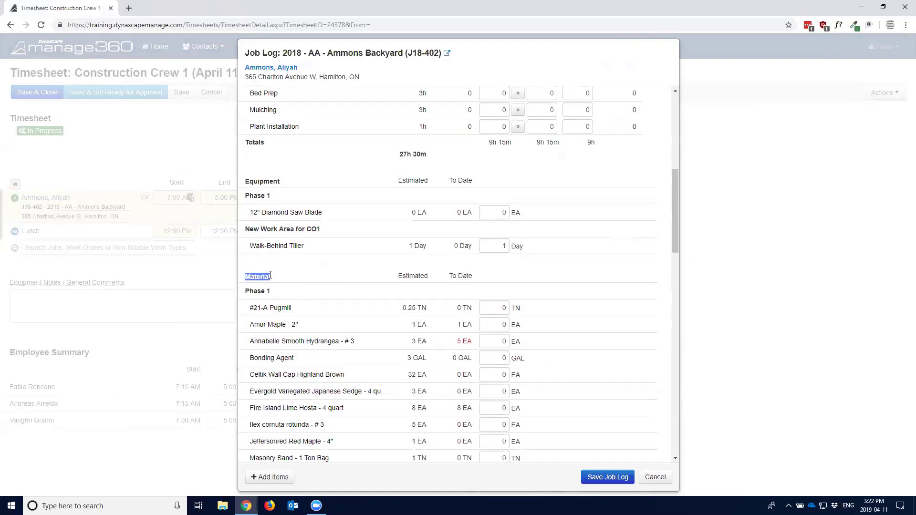
{"action": "triple_click", "coordinate": [270, 290]}
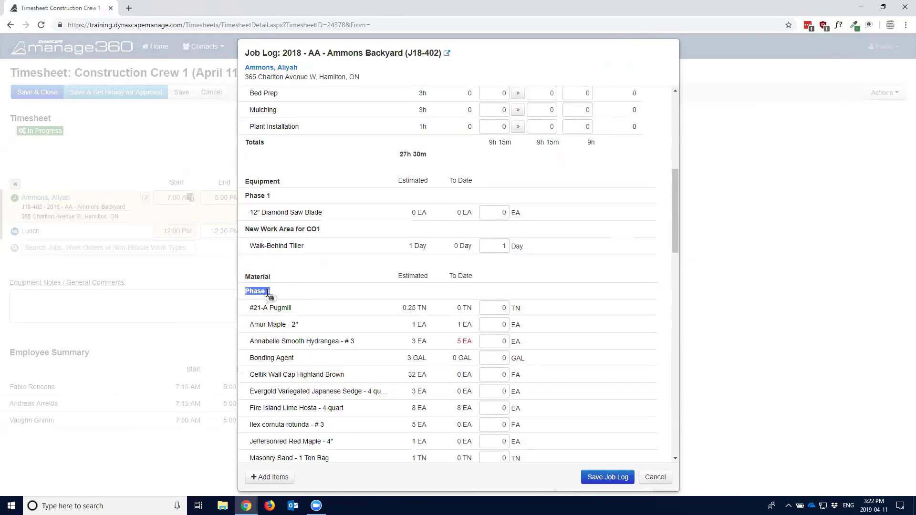
{"action": "scroll", "coordinate": [270, 296], "scroll_direction": "down", "scroll_amount": 2}
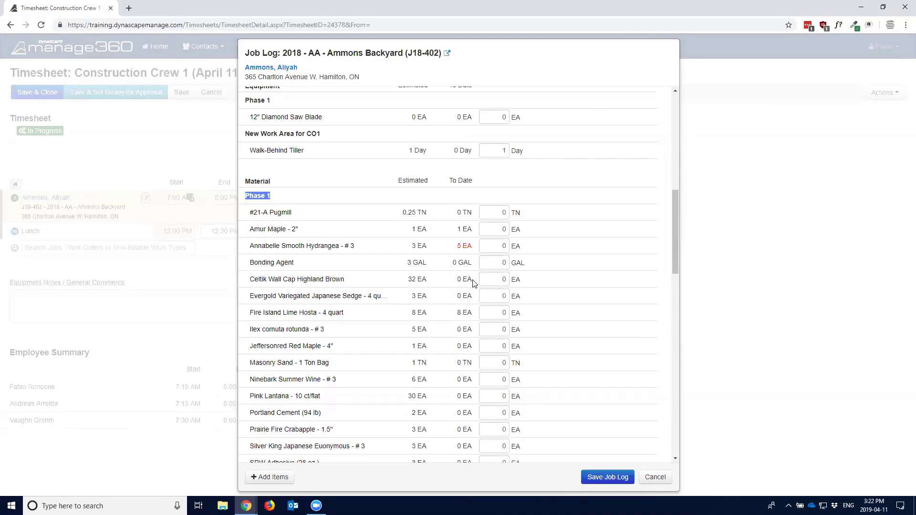
{"action": "scroll", "coordinate": [482, 296], "scroll_direction": "down", "scroll_amount": 10}
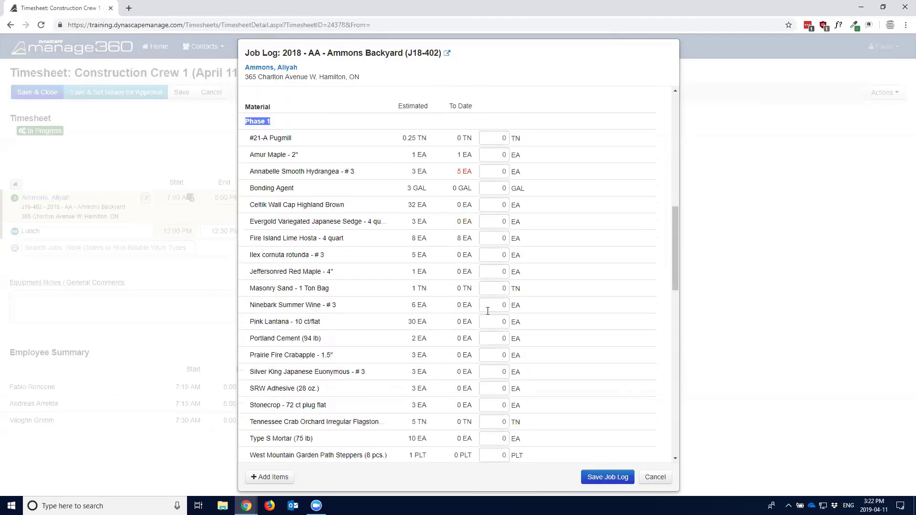
{"action": "scroll", "coordinate": [488, 311], "scroll_direction": "down", "scroll_amount": 6}
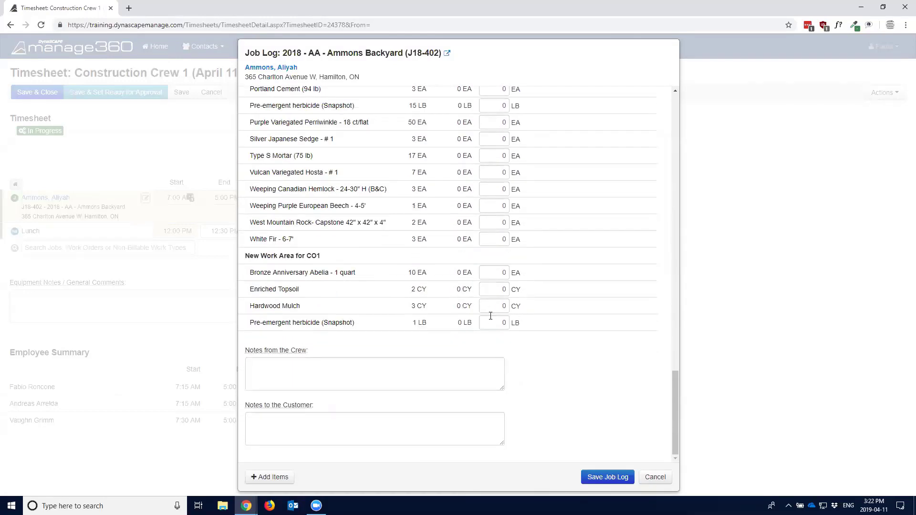
{"action": "scroll", "coordinate": [373, 286], "scroll_direction": "up", "scroll_amount": 5}
{"action": "scroll", "coordinate": [374, 285], "scroll_direction": "up", "scroll_amount": 6}
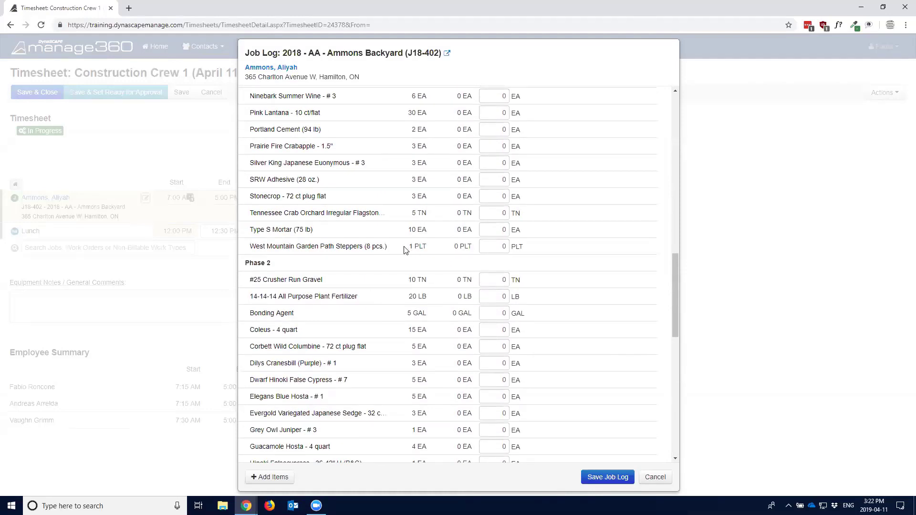
{"action": "scroll", "coordinate": [399, 243], "scroll_direction": "up", "scroll_amount": 4}
{"action": "scroll", "coordinate": [399, 237], "scroll_direction": "up", "scroll_amount": 5}
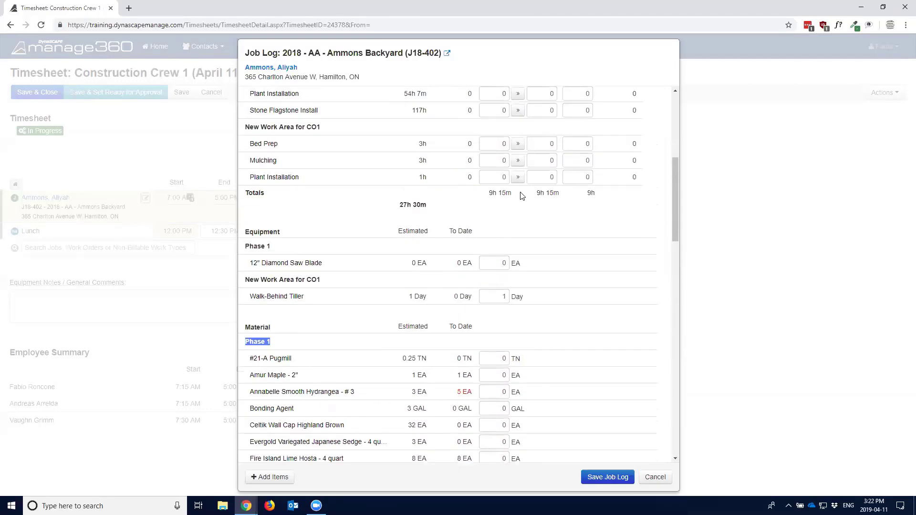
{"action": "scroll", "coordinate": [522, 188], "scroll_direction": "up", "scroll_amount": 4}
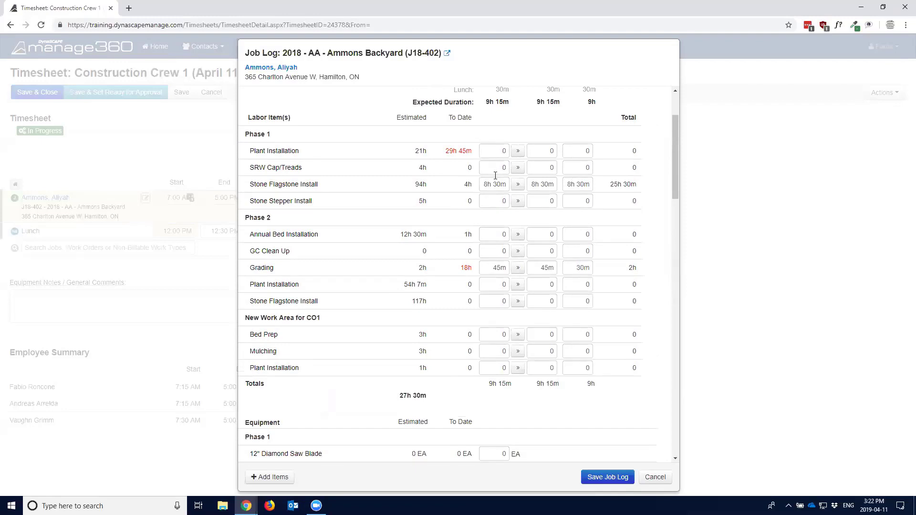
- Enter "Notes." as the Notes from the Crew and save the backyard job's log
{"action": "scroll", "coordinate": [480, 251], "scroll_direction": "down", "scroll_amount": 6}
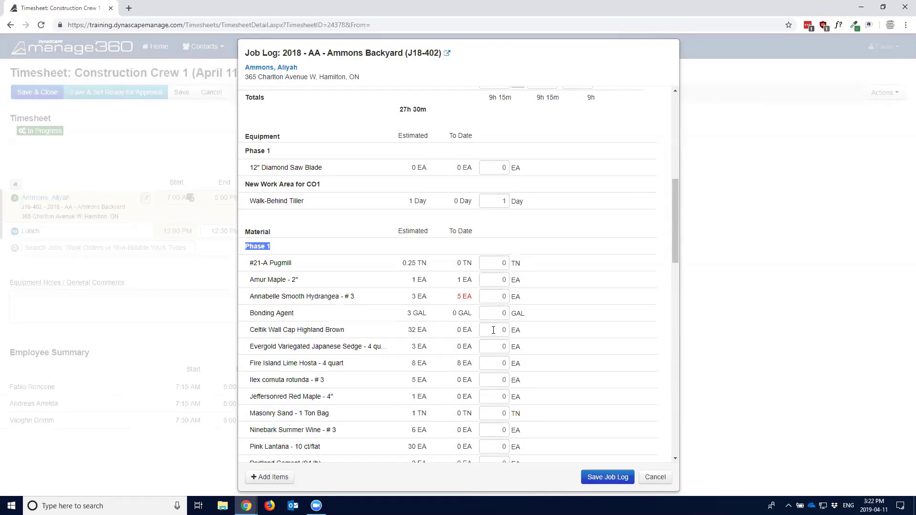
{"action": "scroll", "coordinate": [494, 329], "scroll_direction": "down", "scroll_amount": 15}
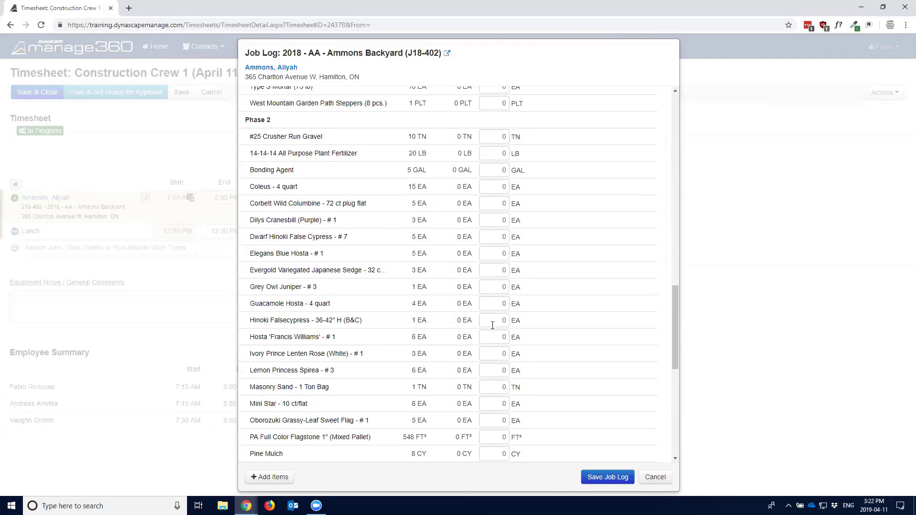
{"action": "scroll", "coordinate": [493, 326], "scroll_direction": "down", "scroll_amount": 2}
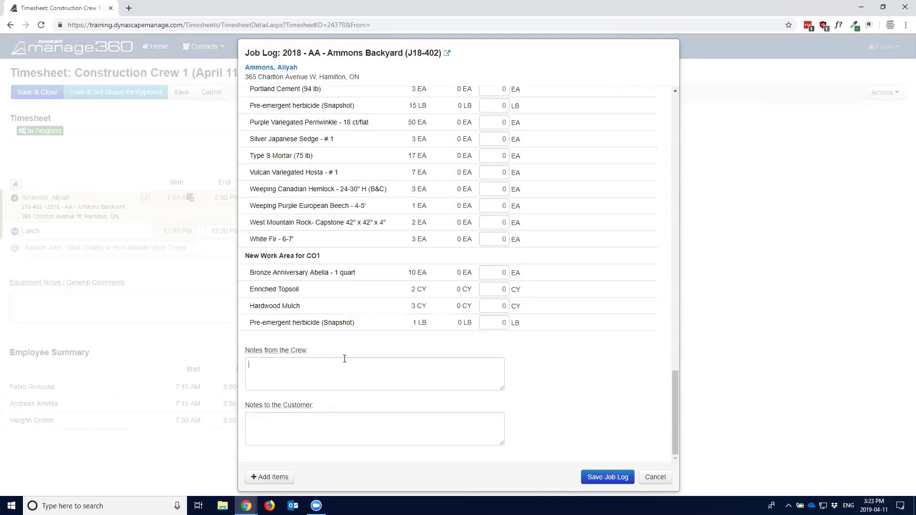
{"action": "type", "text": "Notes."}
{"action": "scroll", "coordinate": [514, 398], "scroll_direction": "up", "scroll_amount": 10}
{"action": "scroll", "coordinate": [529, 288], "scroll_direction": "up", "scroll_amount": 15}
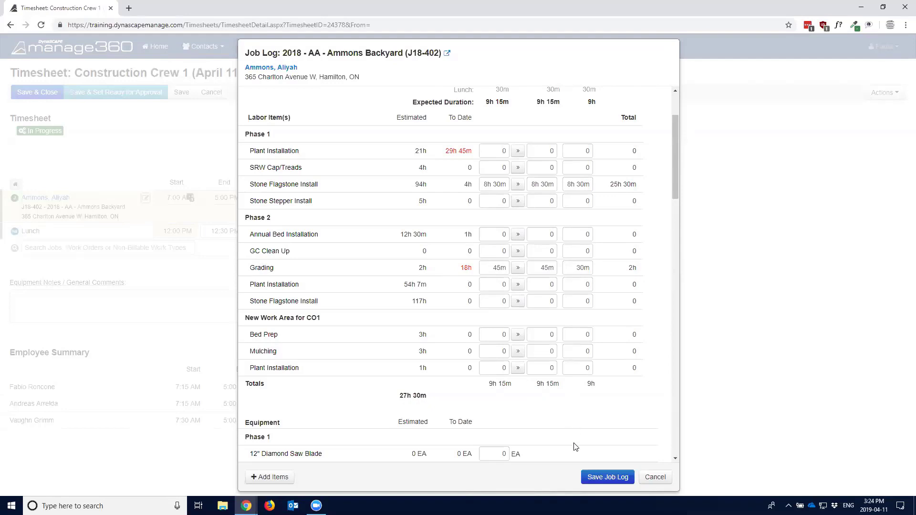
{"action": "left_click", "coordinate": [597, 477]}
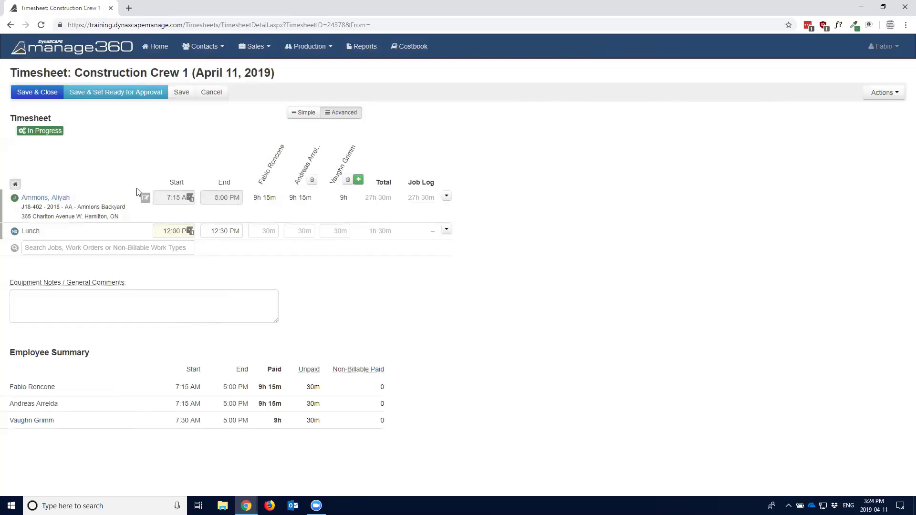
- Check the crew and customer notes attached to the backyard job's timesheet row, closing them without saving
{"action": "left_click", "coordinate": [145, 200]}
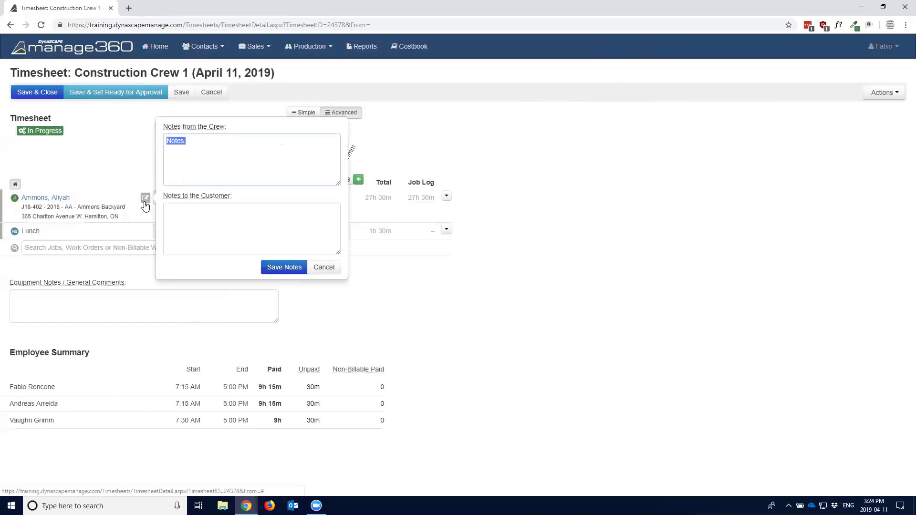
{"action": "left_click", "coordinate": [212, 165]}
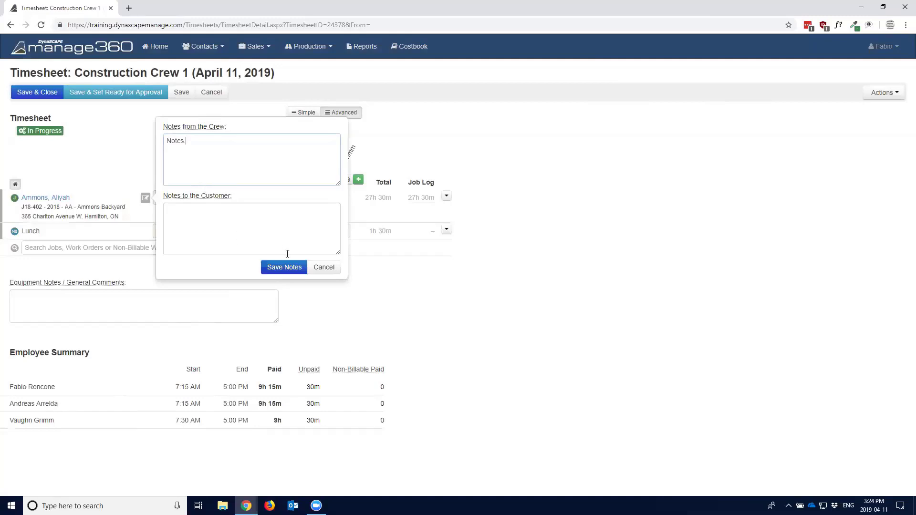
{"action": "left_click", "coordinate": [319, 268]}
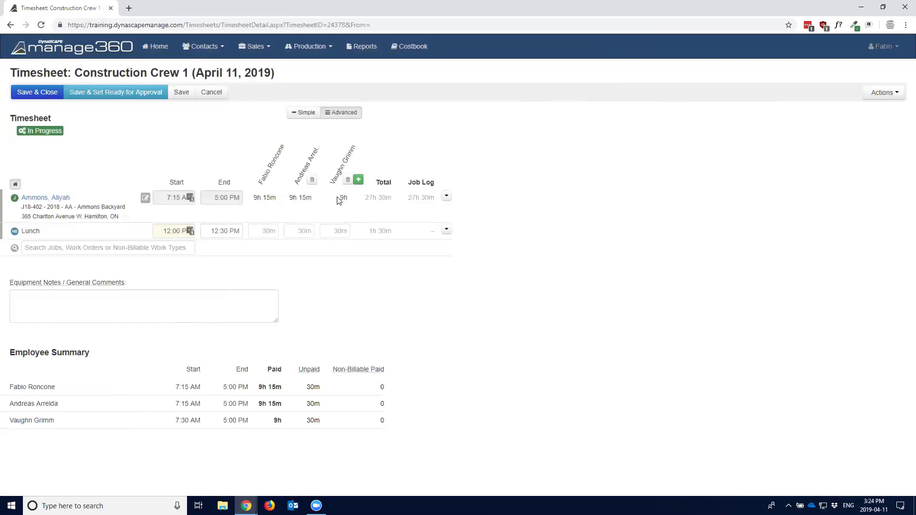
- Save Construction Crew 1's timesheet and set it as ready for approval
{"action": "left_click", "coordinate": [127, 297]}
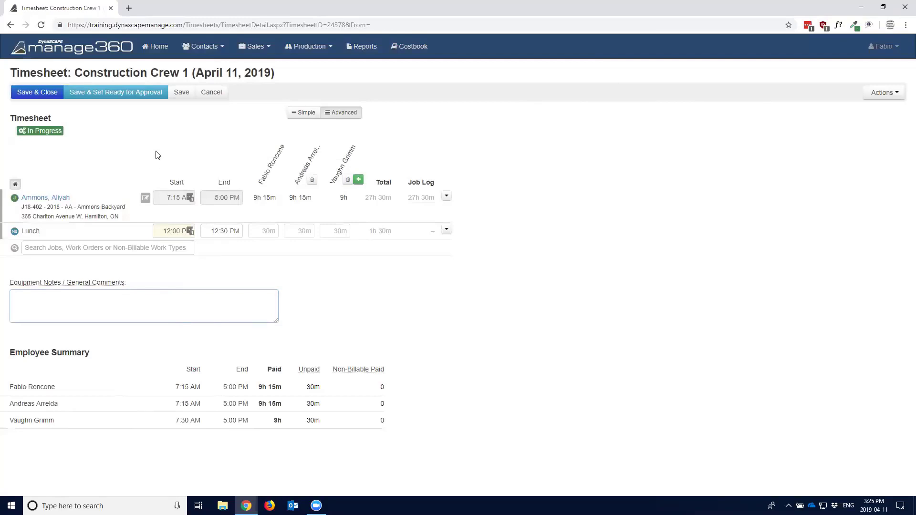
{"action": "left_click", "coordinate": [114, 92]}
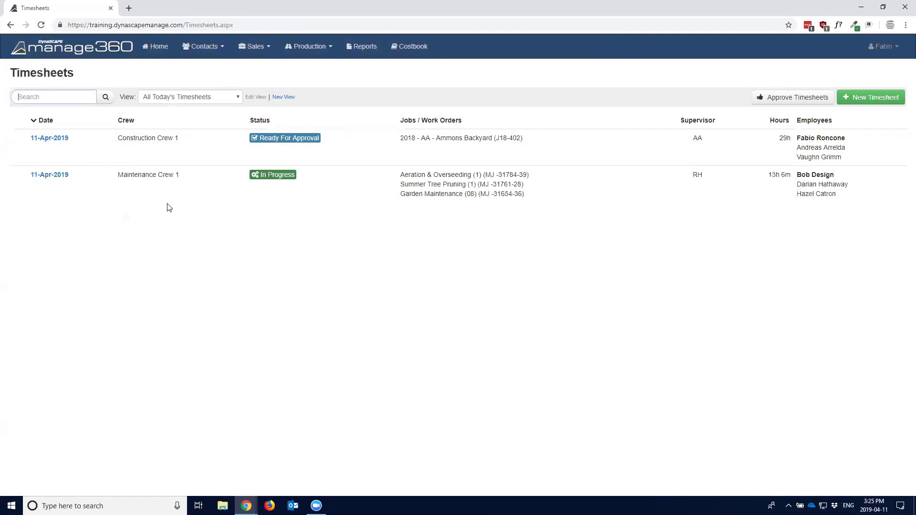
- Open Maintenance Crew 1's timesheet and compare estimated and actual quantities in the Aeration & Overseeding (1) work order
{"action": "left_click", "coordinate": [65, 176]}
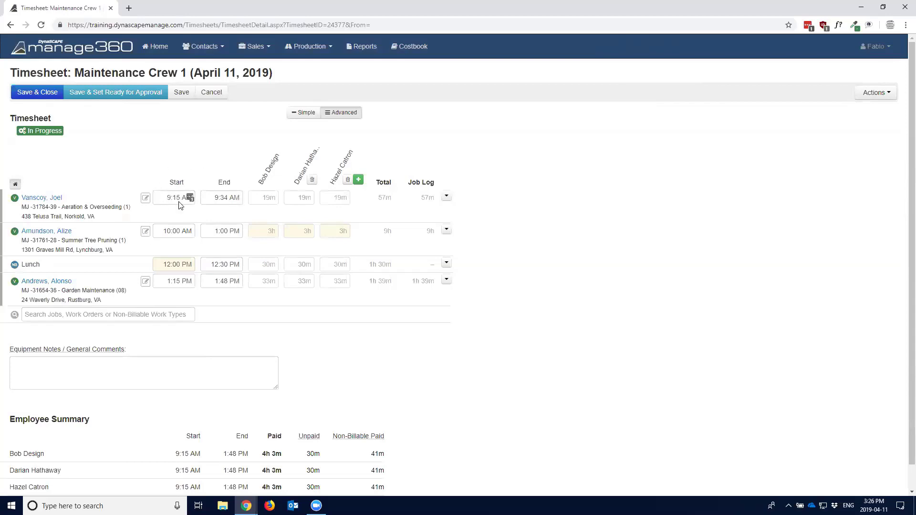
{"action": "left_click", "coordinate": [45, 200]}
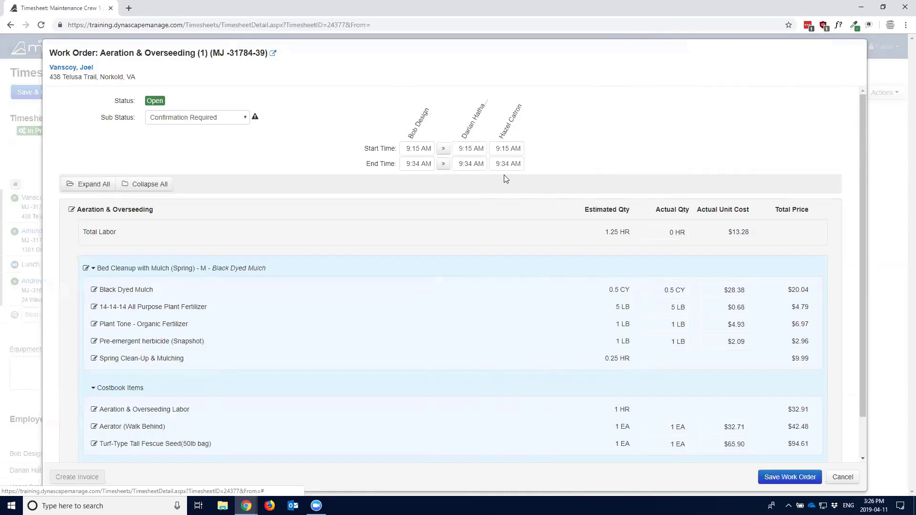
{"action": "left_click_drag", "start_coordinate": [585, 210], "coordinate": [683, 210]}
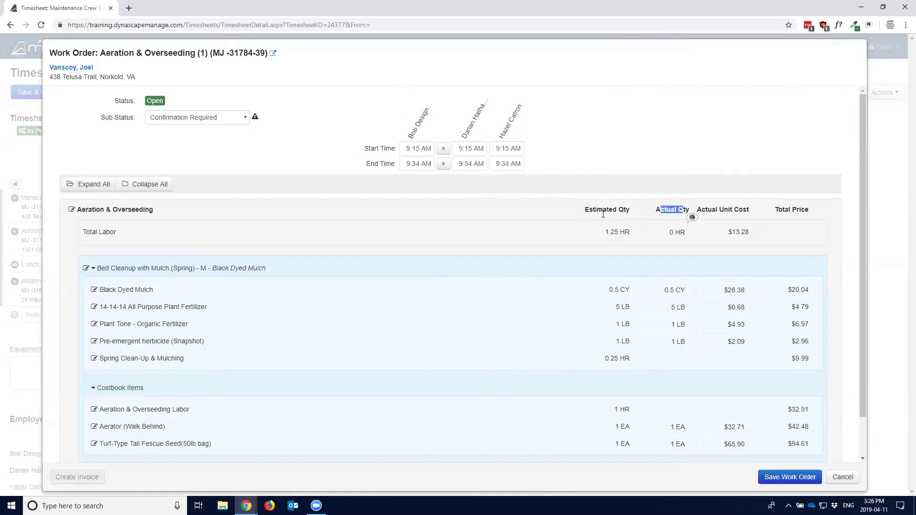
{"action": "left_click_drag", "start_coordinate": [584, 210], "coordinate": [621, 221]}
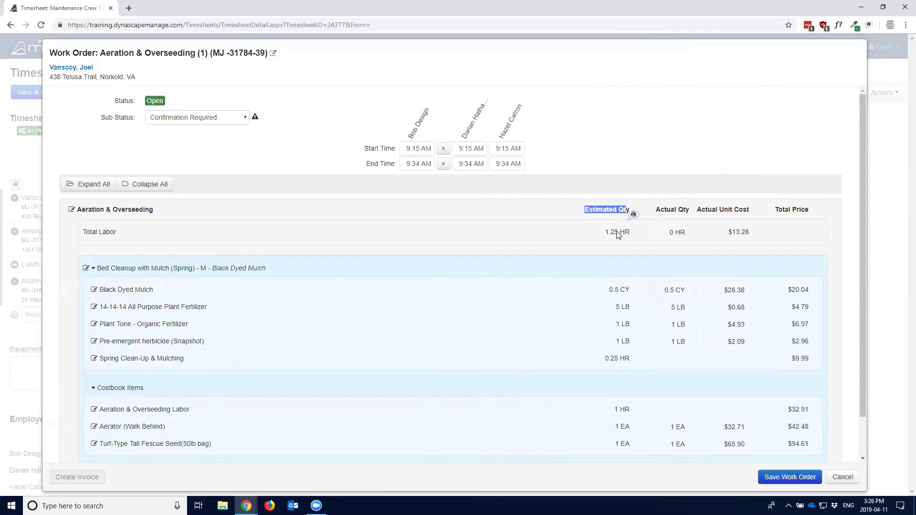
{"action": "left_click_drag", "start_coordinate": [657, 210], "coordinate": [685, 210]}
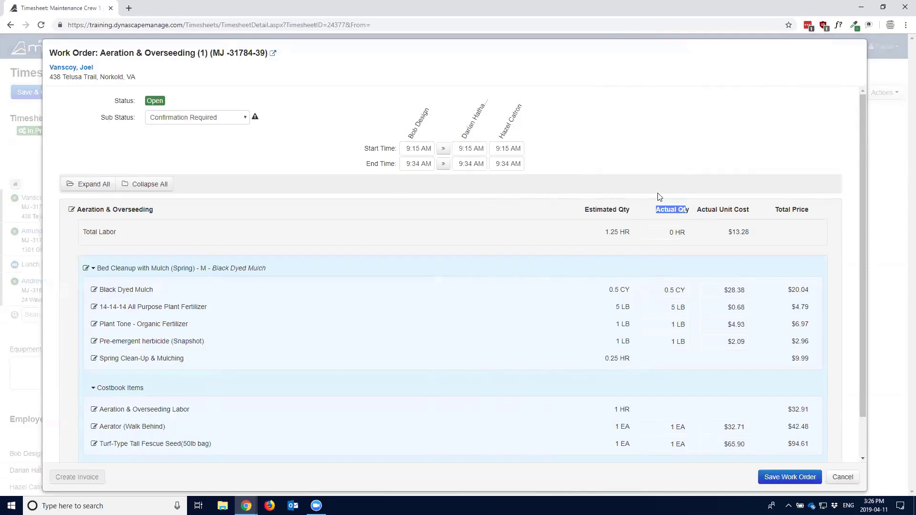
{"action": "left_click", "coordinate": [671, 210]}
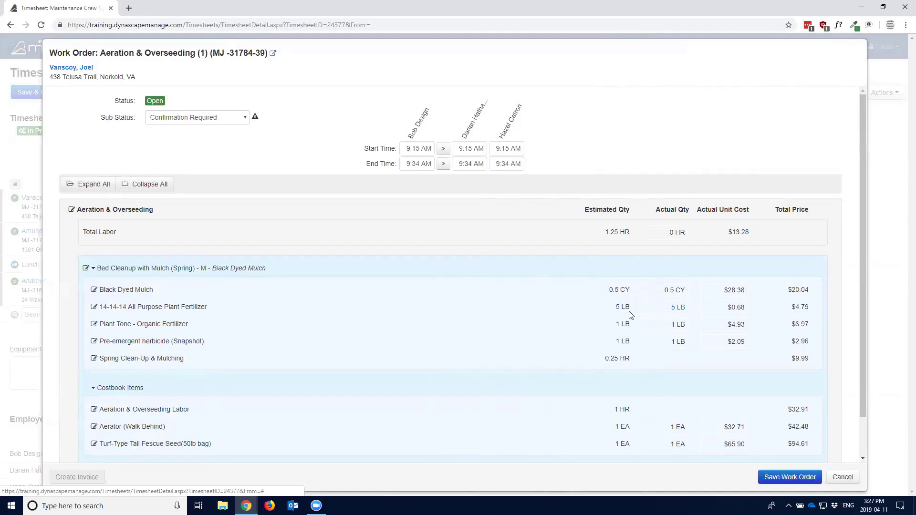
- Set the actual quantity of 14-14-14 All Purpose Plant Fertilizer to 5.5 LB, and discard the work order changes
{"action": "left_click", "coordinate": [677, 309]}
{"action": "type", "text": "5.5"}
{"action": "key", "text": "Return"}
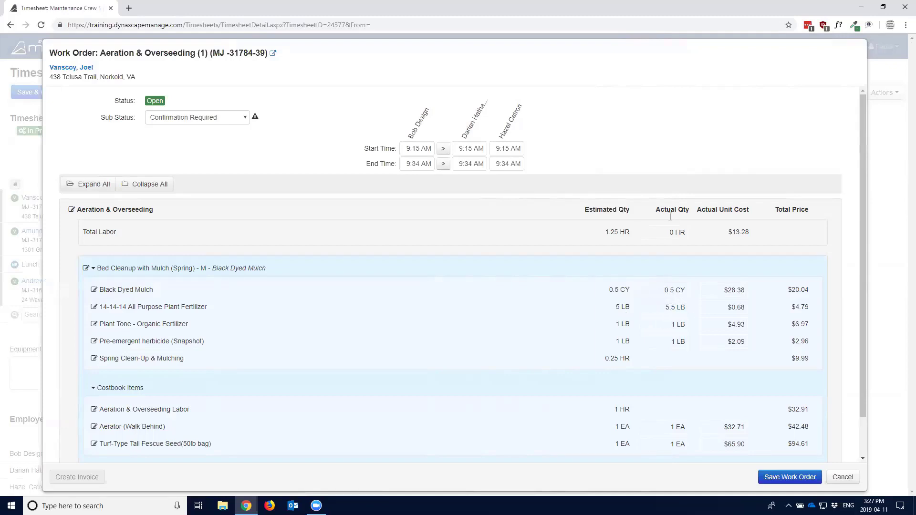
{"action": "scroll", "coordinate": [663, 315], "scroll_direction": "down", "scroll_amount": 1}
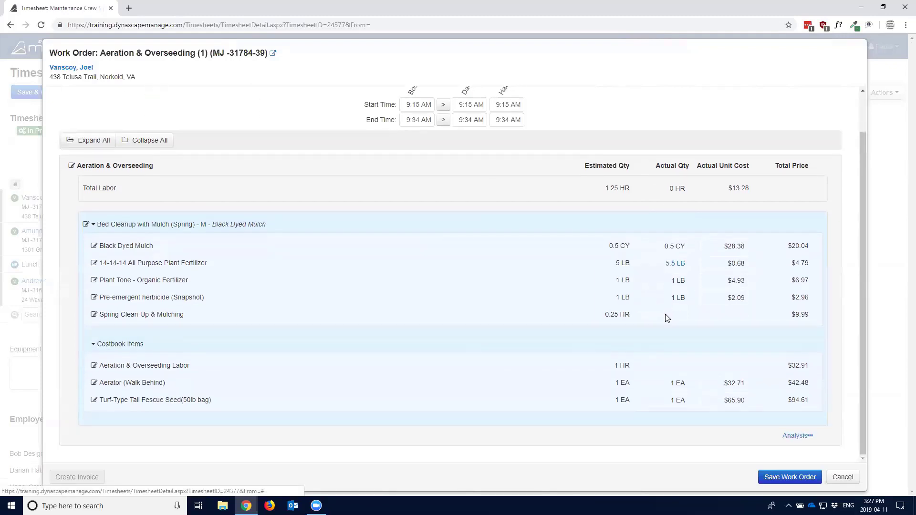
{"action": "scroll", "coordinate": [667, 319], "scroll_direction": "up", "scroll_amount": 1}
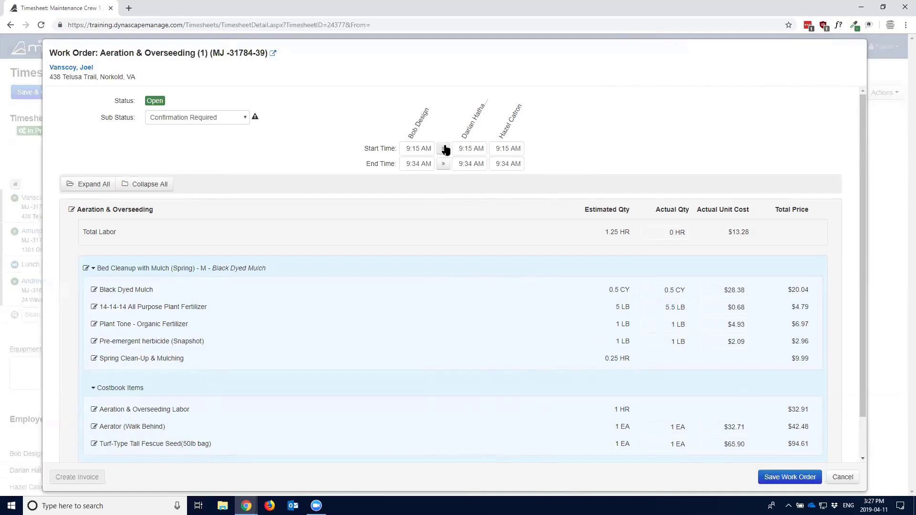
{"action": "left_click", "coordinate": [843, 477]}
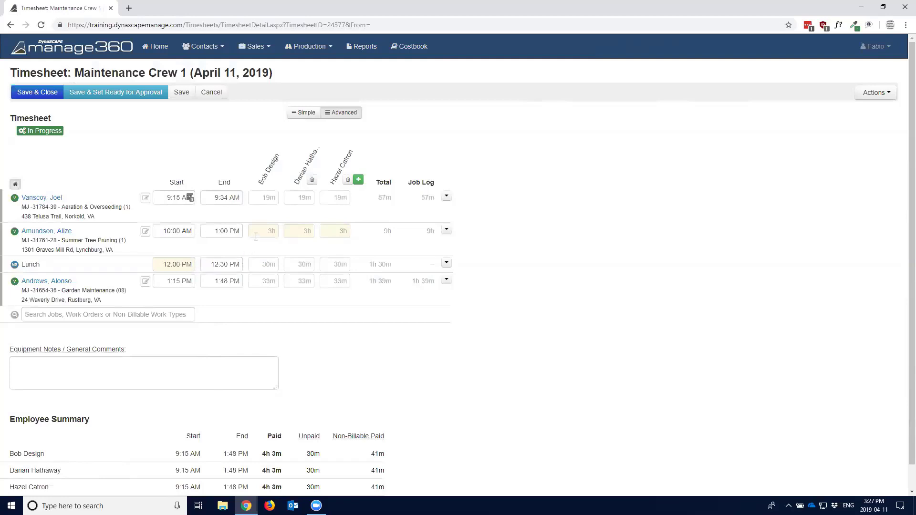
- Set the first crew member's time on the Summer Tree Pruning work order to 2.5 hours
{"action": "mouse_move", "coordinate": [258, 233]}
{"action": "mouse_move", "coordinate": [292, 229]}
{"action": "left_click", "coordinate": [272, 232]}
{"action": "key", "text": "Tab"}
{"action": "key", "text": "Tab"}
{"action": "key", "text": "shift+Tab"}
{"action": "key", "text": "shift+Tab"}
{"action": "type", "text": "2.5"}
{"action": "left_click", "coordinate": [264, 254]}
{"action": "mouse_move", "coordinate": [295, 230]}
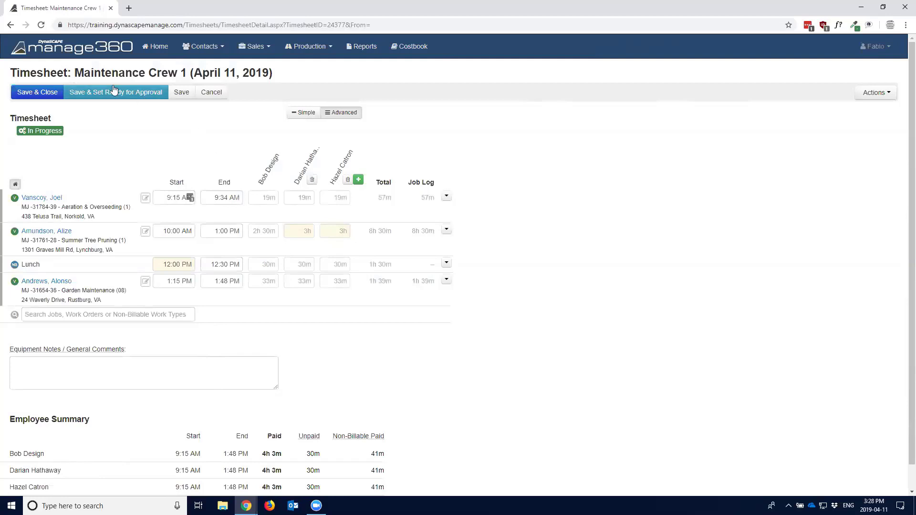
- Try to save Maintenance Crew 1's timesheet as ready for approval and read the response
{"action": "left_click", "coordinate": [128, 93]}
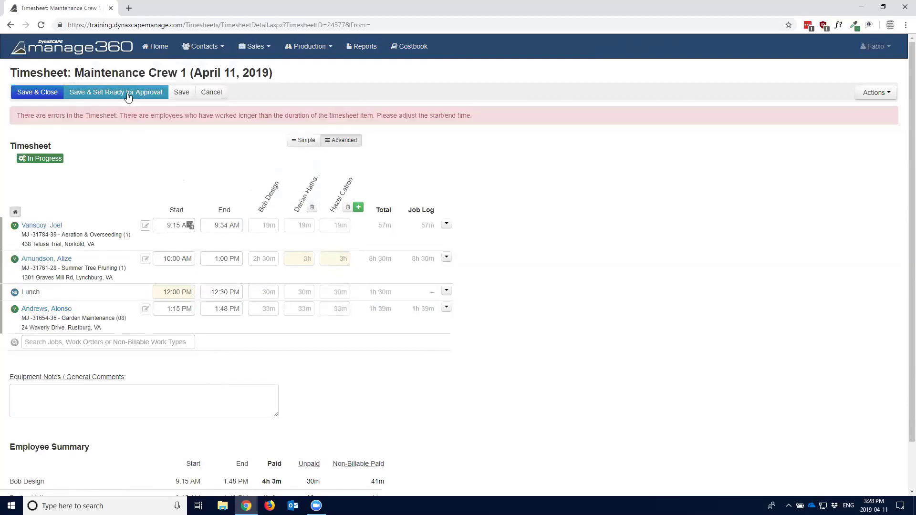
{"action": "left_click_drag", "start_coordinate": [133, 116], "coordinate": [269, 116]}
{"action": "left_click", "coordinate": [308, 117]}
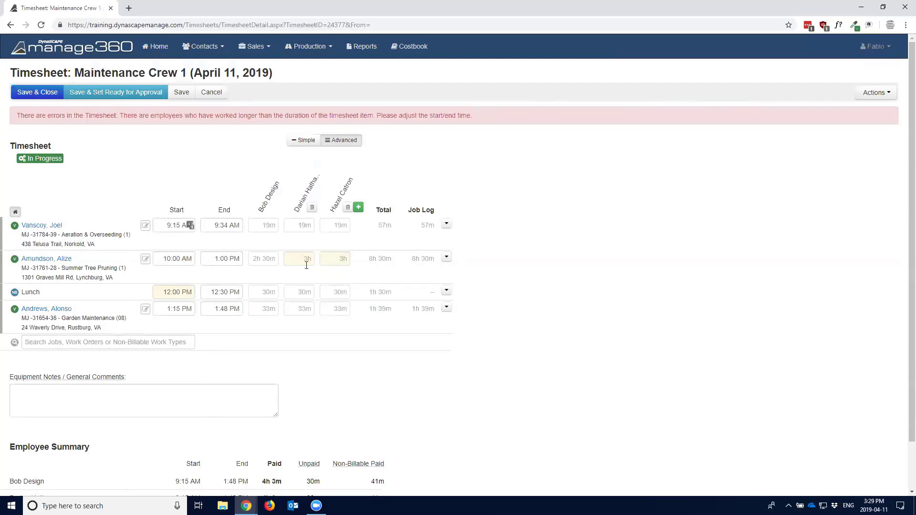
- Set the second crew member's time on the Summer Tree Pruning work order to 2.5 hours
{"action": "mouse_move", "coordinate": [287, 259]}
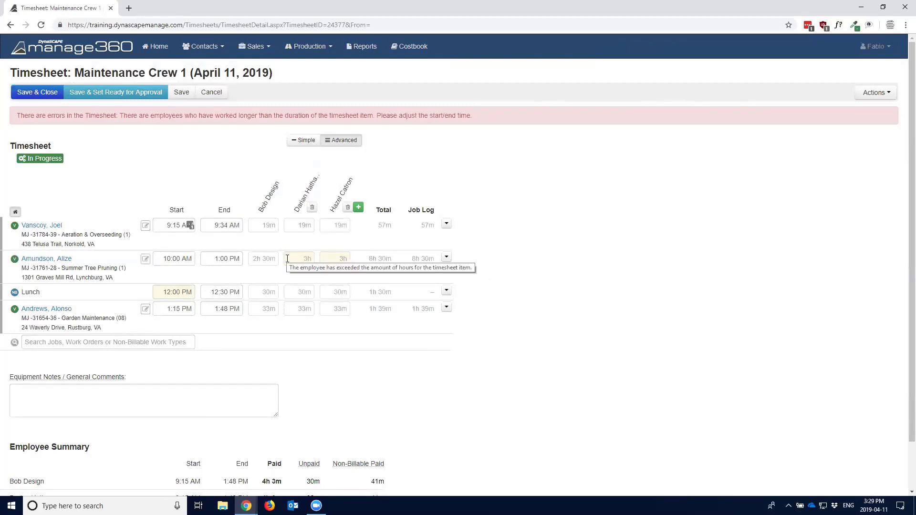
{"action": "left_click", "coordinate": [296, 259]}
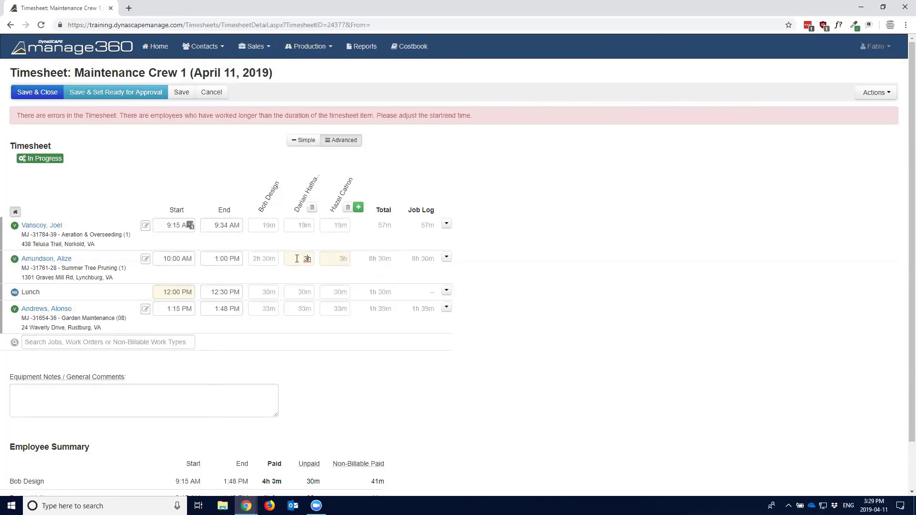
{"action": "key", "text": "Delete"}
{"action": "key", "text": "Delete"}
{"action": "type", "text": "2.5"}
{"action": "left_click", "coordinate": [444, 260]}
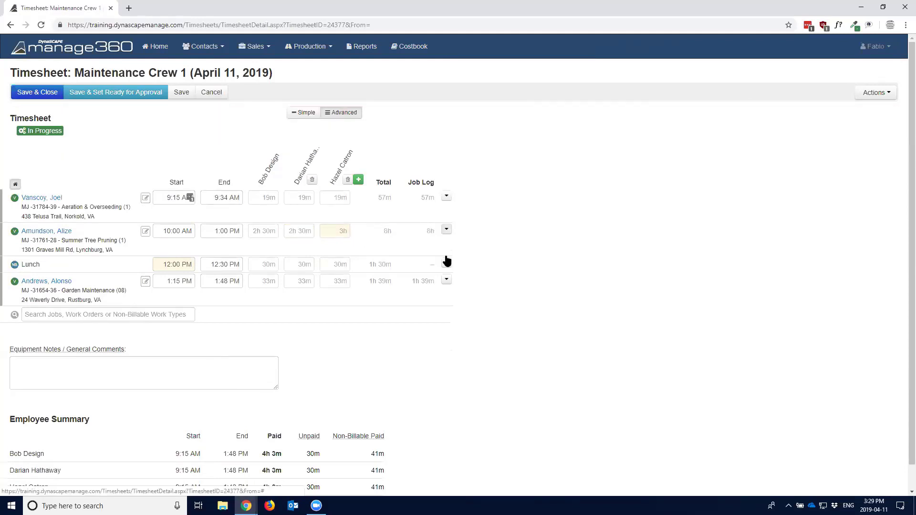
- Set the third crew member's time on the Summer Tree Pruning work order to 2.5 hours
{"action": "left_click", "coordinate": [448, 233]}
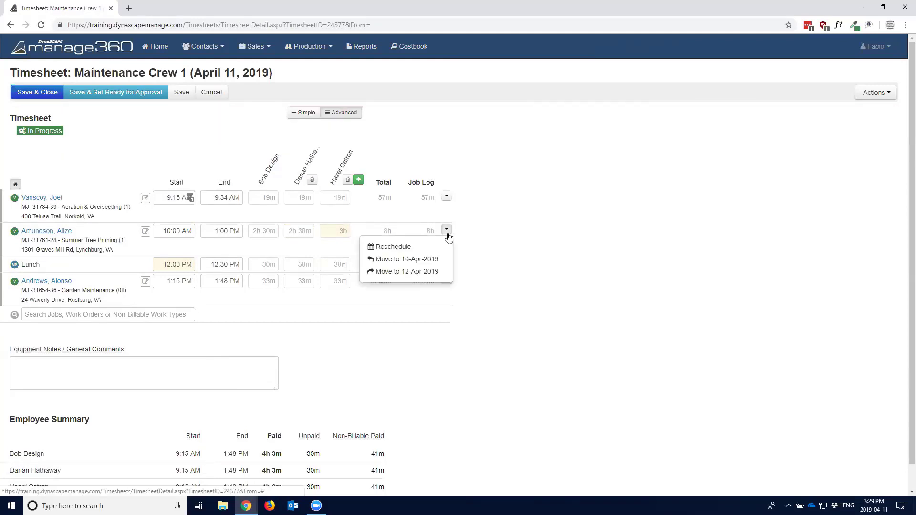
{"action": "left_click", "coordinate": [487, 233]}
{"action": "left_click", "coordinate": [354, 233]}
{"action": "type", "text": "2.5"}
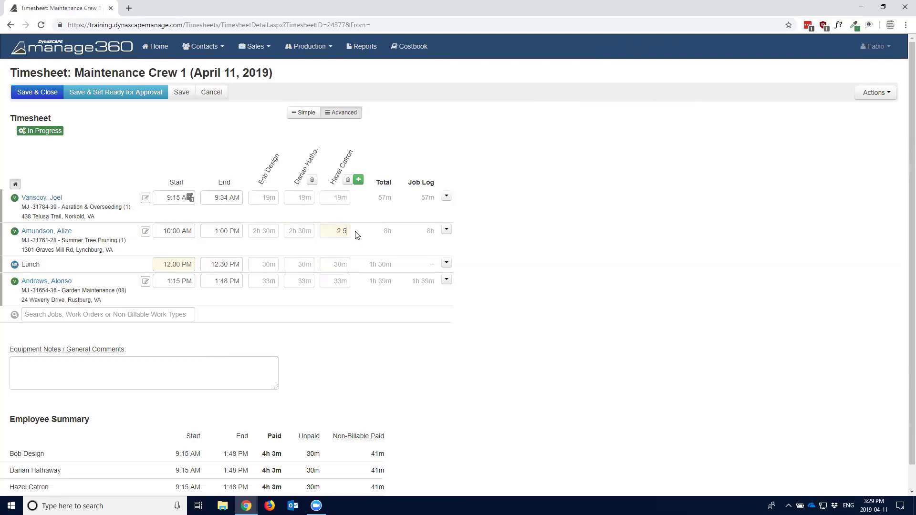
{"action": "left_click", "coordinate": [362, 238]}
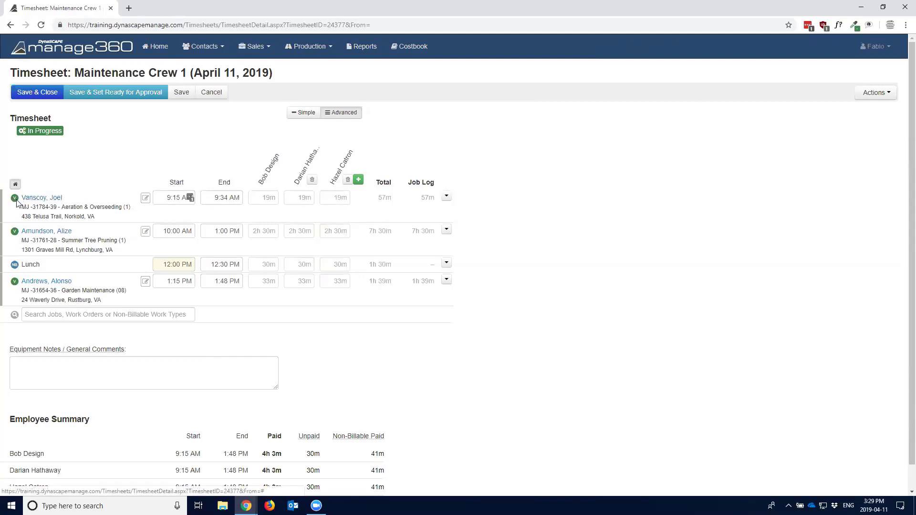
- Examine the sub status of the Aeration & Overseeding work order and leave it without saving
{"action": "left_click", "coordinate": [46, 199]}
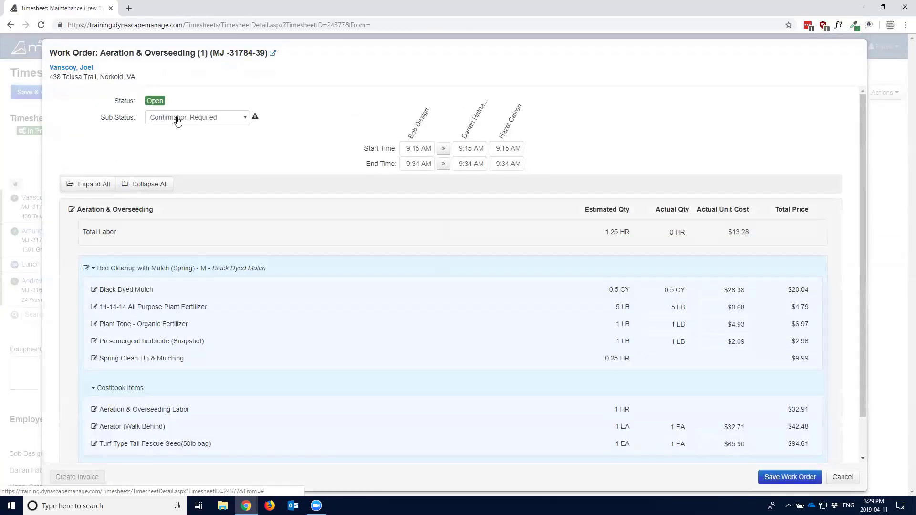
{"action": "left_click", "coordinate": [177, 119]}
{"action": "left_click", "coordinate": [416, 75]}
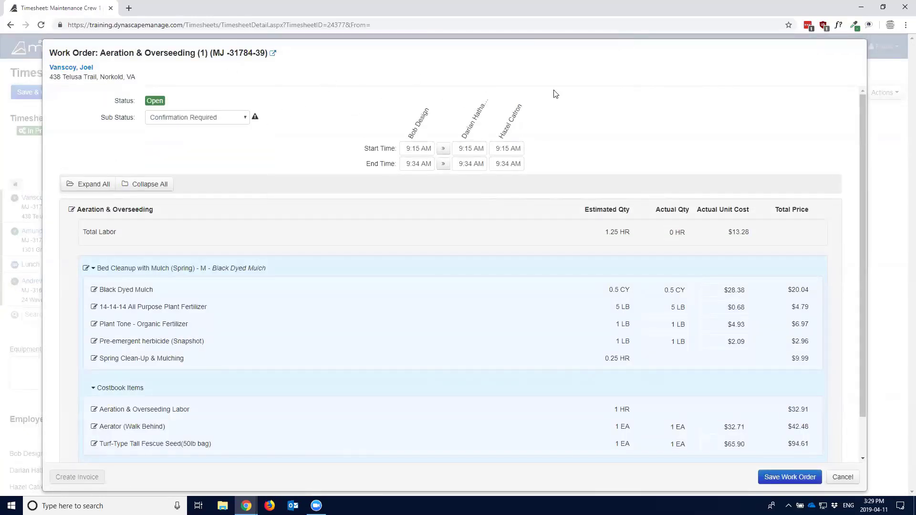
{"action": "left_click", "coordinate": [841, 477]}
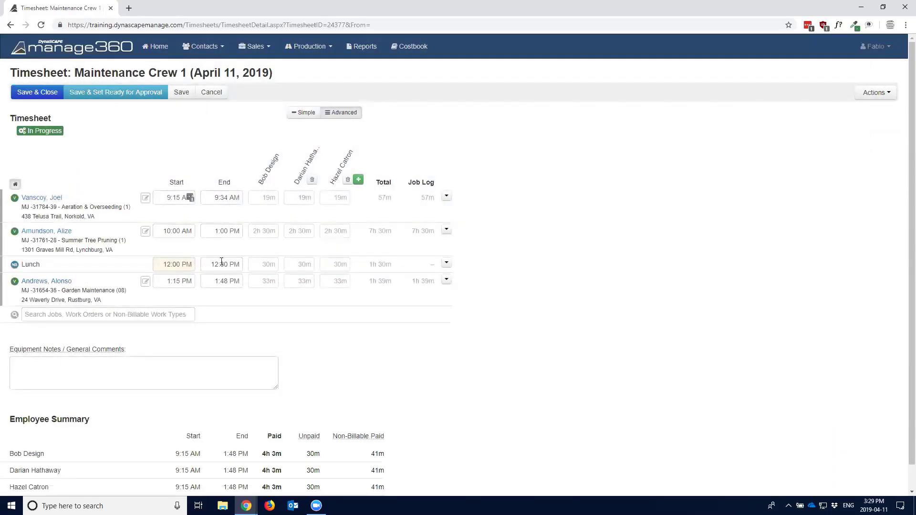
- Examine the options for closing open work orders when setting the timesheet ready for approval, and cancel the submission
{"action": "left_click", "coordinate": [86, 94]}
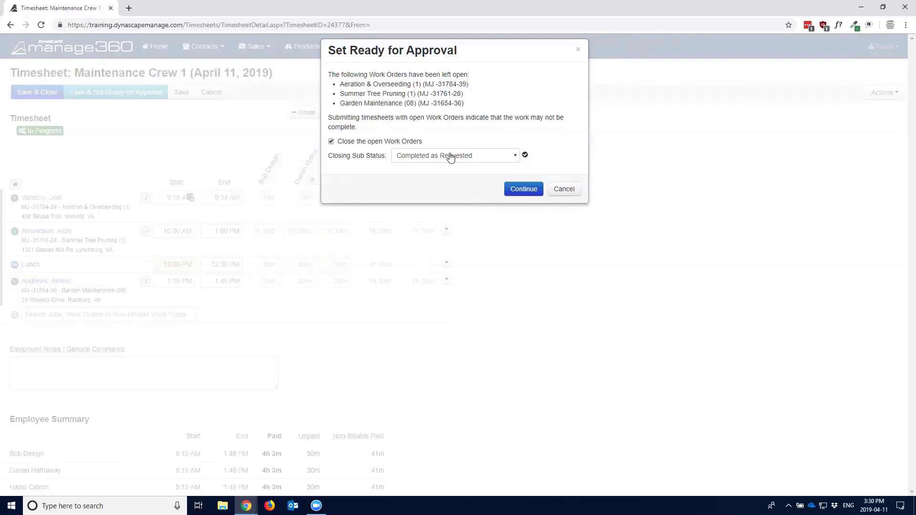
{"action": "left_click_drag", "start_coordinate": [333, 157], "coordinate": [387, 156]}
{"action": "left_click", "coordinate": [419, 156]}
{"action": "left_click", "coordinate": [384, 158]}
{"action": "left_click", "coordinate": [571, 190]}
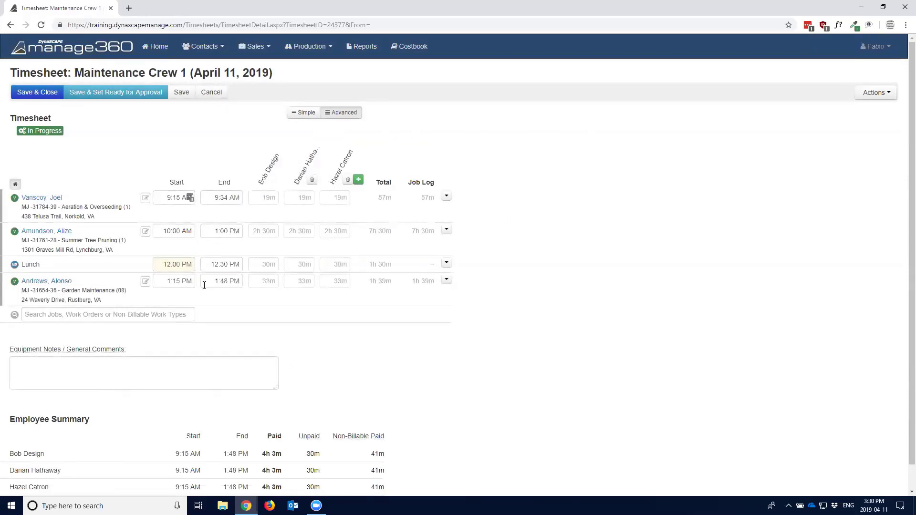
- Set the end time of the Garden Maintenance work order to 2:00 PM
{"action": "left_click_drag", "start_coordinate": [213, 283], "coordinate": [243, 283]}
{"action": "type", "text": "2p"}
{"action": "key", "text": "Tab"}
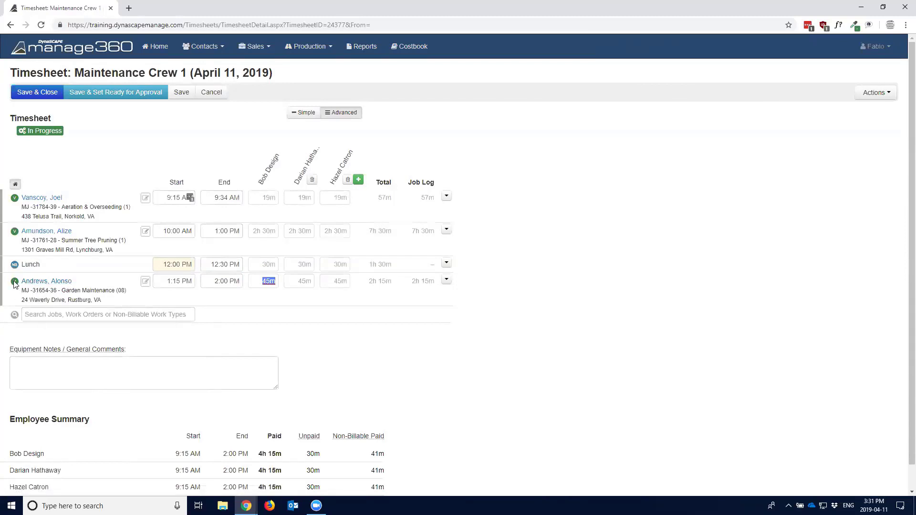
- Set the Garden Maintenance work order's sub status to Partially Complete and save the work order
{"action": "left_click", "coordinate": [33, 284]}
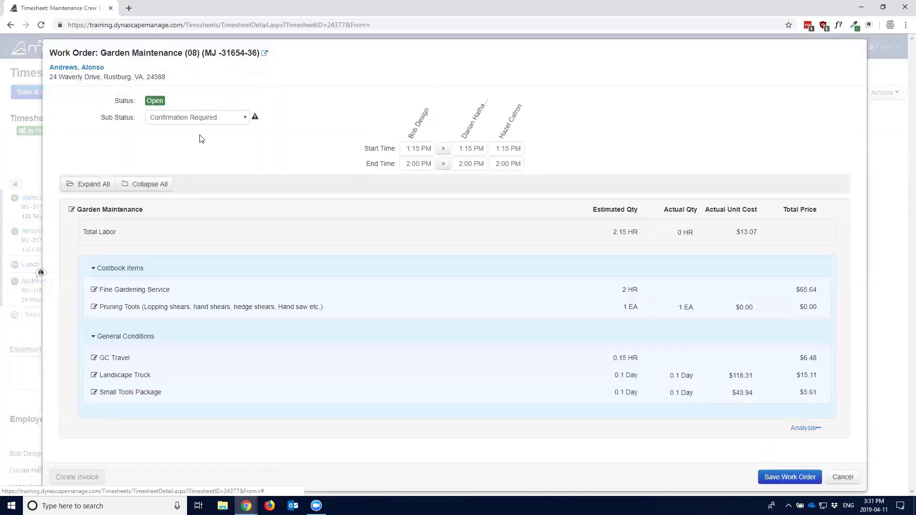
{"action": "left_click", "coordinate": [205, 114]}
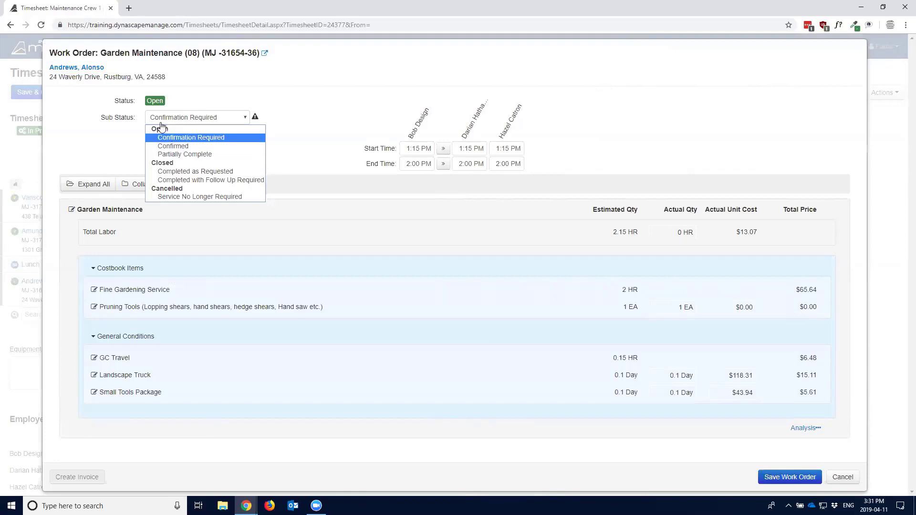
{"action": "left_click", "coordinate": [170, 154]}
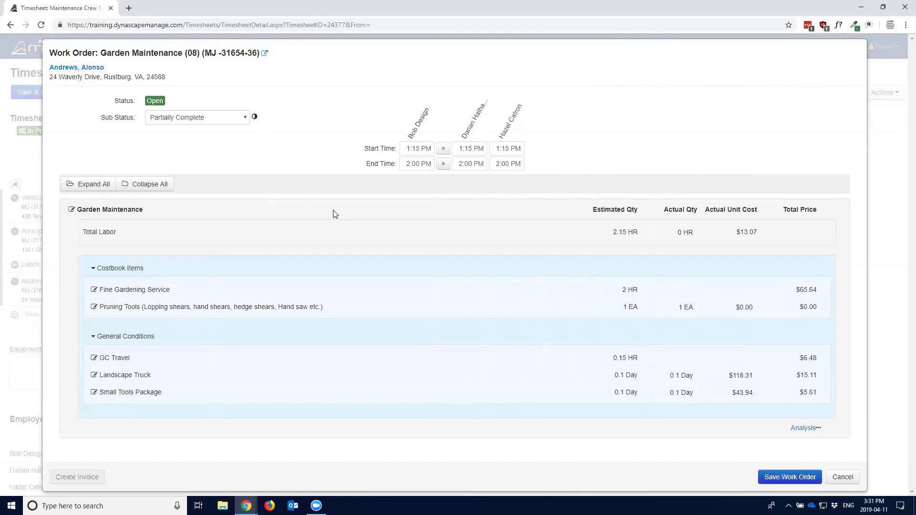
{"action": "left_click", "coordinate": [784, 475]}
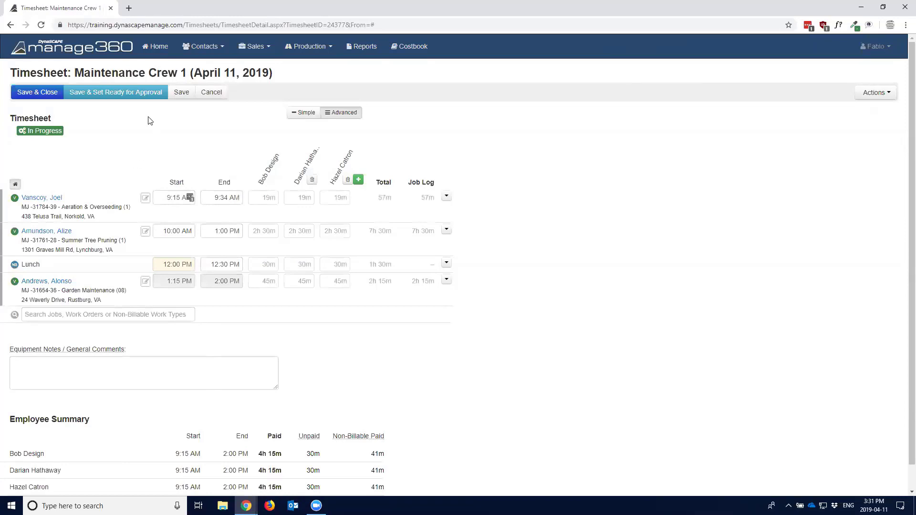
- Save the timesheet as ready for approval, closing the open work orders as Completed as Requested but not the partially complete one
{"action": "left_click", "coordinate": [143, 94]}
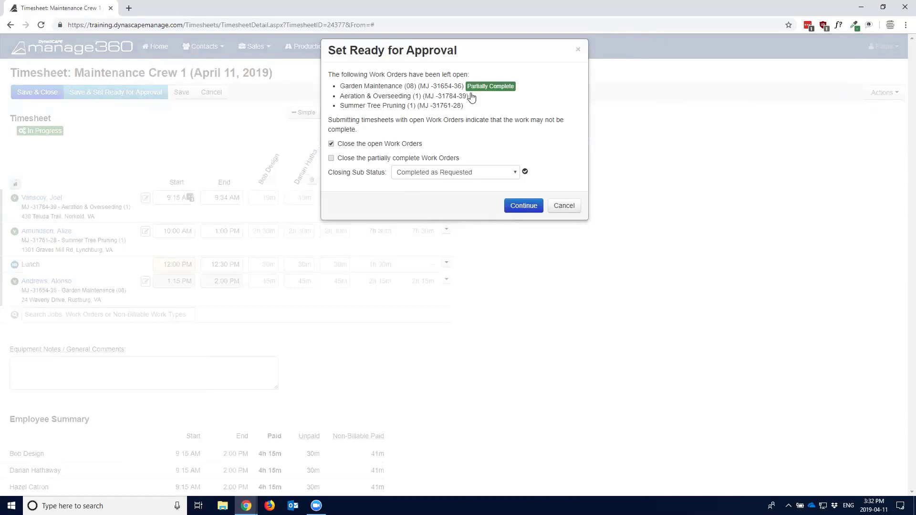
{"action": "left_click", "coordinate": [356, 164]}
{"action": "left_click", "coordinate": [524, 205]}
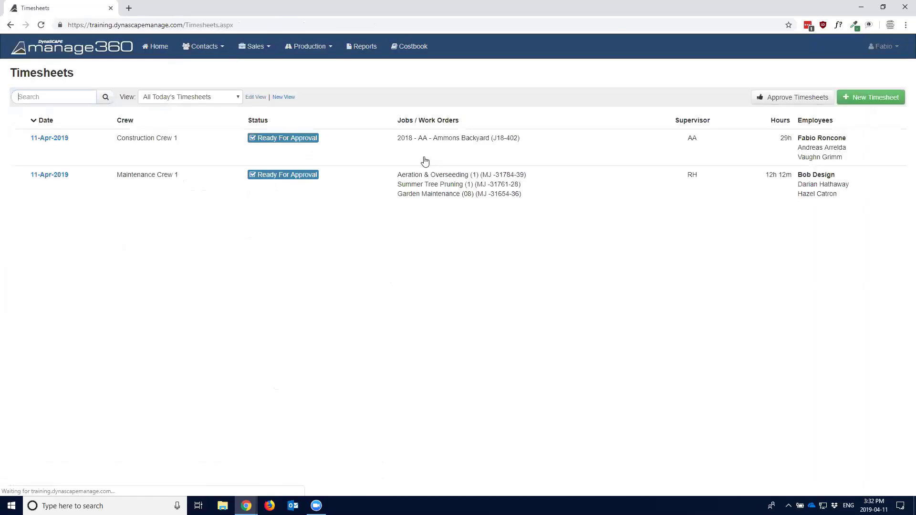
- Review the submitted timesheets of Maintenance Crew 1 and Construction Crew 1, including the latter's available actions, and leave both without saving
{"action": "left_click", "coordinate": [58, 176]}
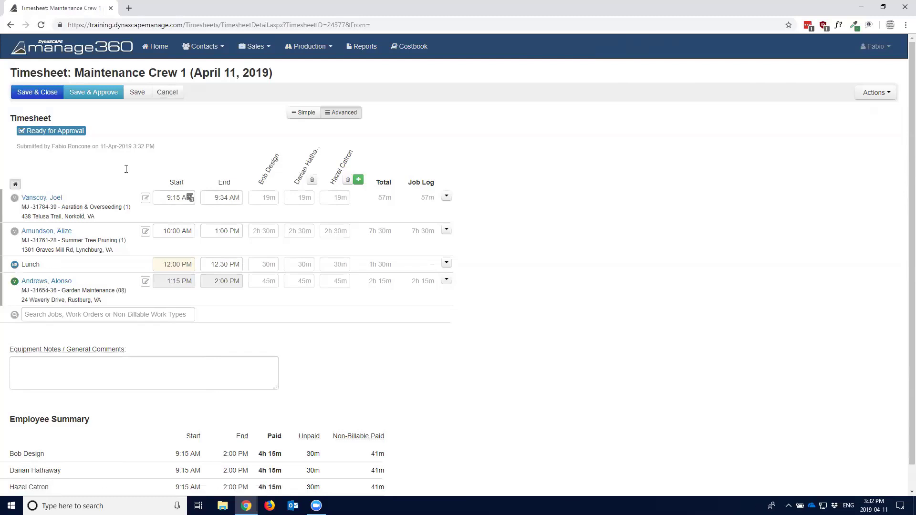
{"action": "left_click", "coordinate": [162, 94]}
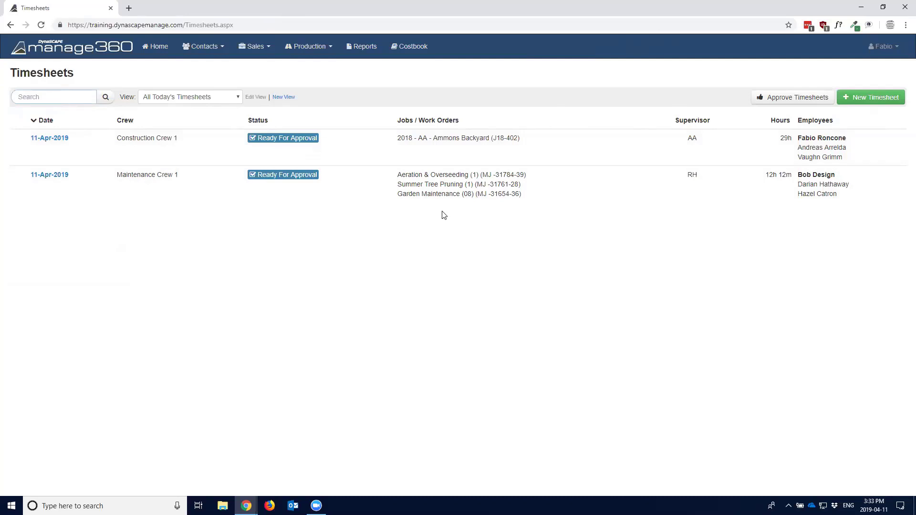
{"action": "left_click", "coordinate": [52, 141]}
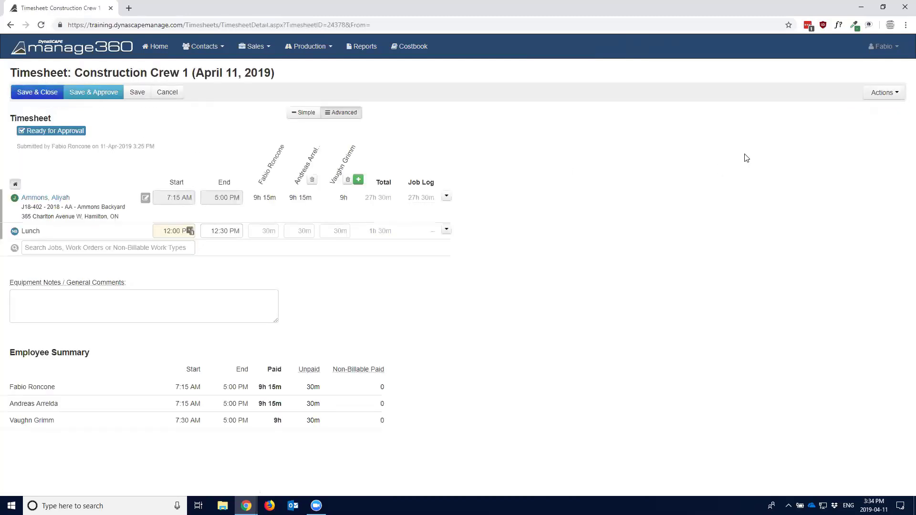
{"action": "left_click", "coordinate": [877, 92]}
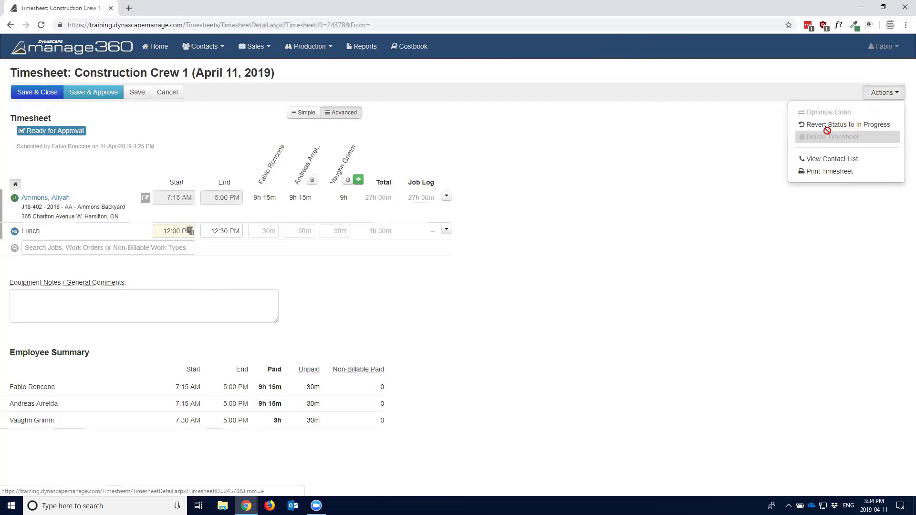
{"action": "left_click", "coordinate": [164, 92]}
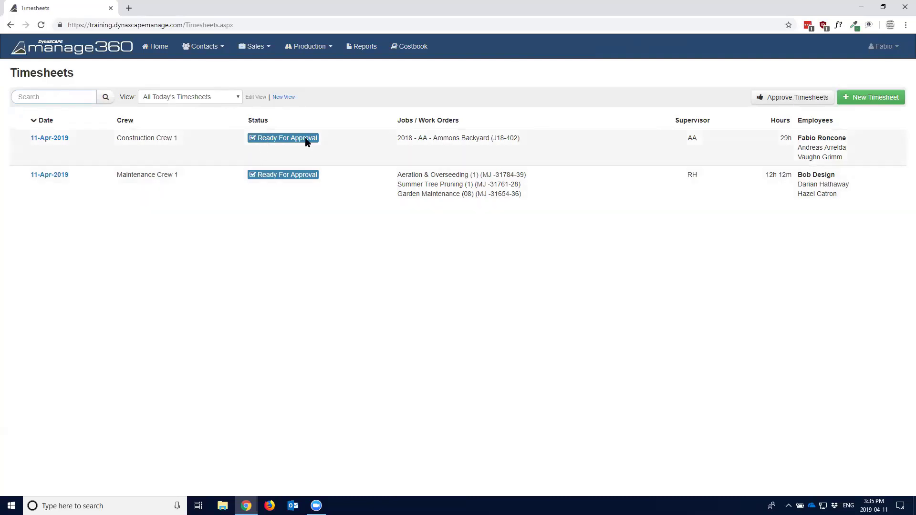
- Bring up the timesheets awaiting approval and read the errors on the 29-Nov-2018 Construction Crew 1 and 19-Feb-2019 Maintenance Crew 1 entries
{"action": "left_click", "coordinate": [784, 99]}
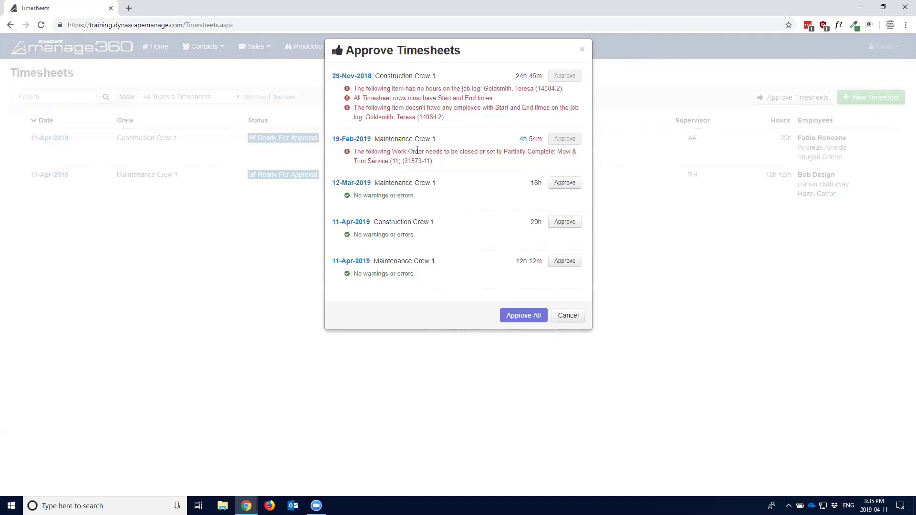
{"action": "left_click_drag", "start_coordinate": [464, 151], "coordinate": [531, 152]}
{"action": "left_click", "coordinate": [500, 150]}
{"action": "left_click_drag", "start_coordinate": [504, 152], "coordinate": [550, 152]}
{"action": "left_click", "coordinate": [464, 159]}
{"action": "left_click_drag", "start_coordinate": [365, 89], "coordinate": [563, 88]}
{"action": "left_click", "coordinate": [475, 101]}
{"action": "left_click_drag", "start_coordinate": [484, 89], "coordinate": [536, 89]}
{"action": "left_click_drag", "start_coordinate": [372, 99], "coordinate": [435, 98]}
{"action": "left_click", "coordinate": [412, 105]}
- Open the 29-Nov-2018 Construction Crew 1 timesheet and inspect the job log of the job without hours, leaving it unsaved
{"action": "left_click", "coordinate": [348, 76]}
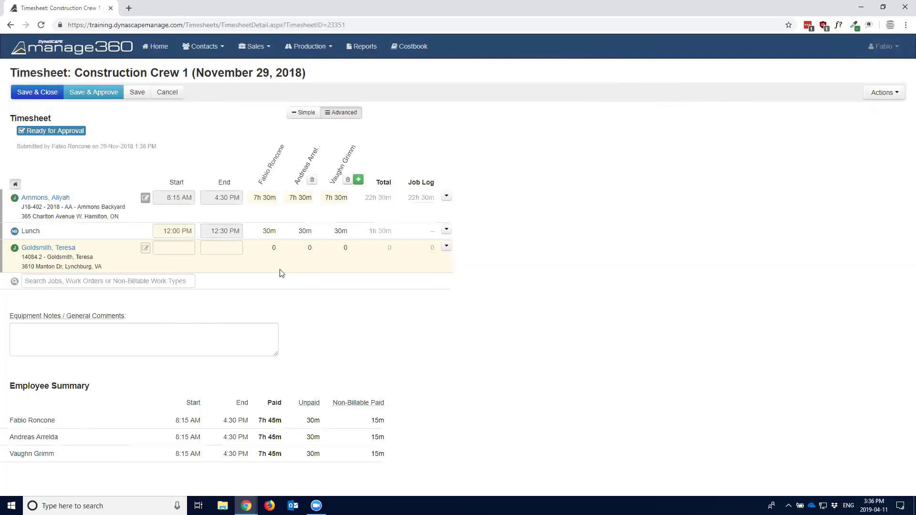
{"action": "left_click", "coordinate": [48, 249]}
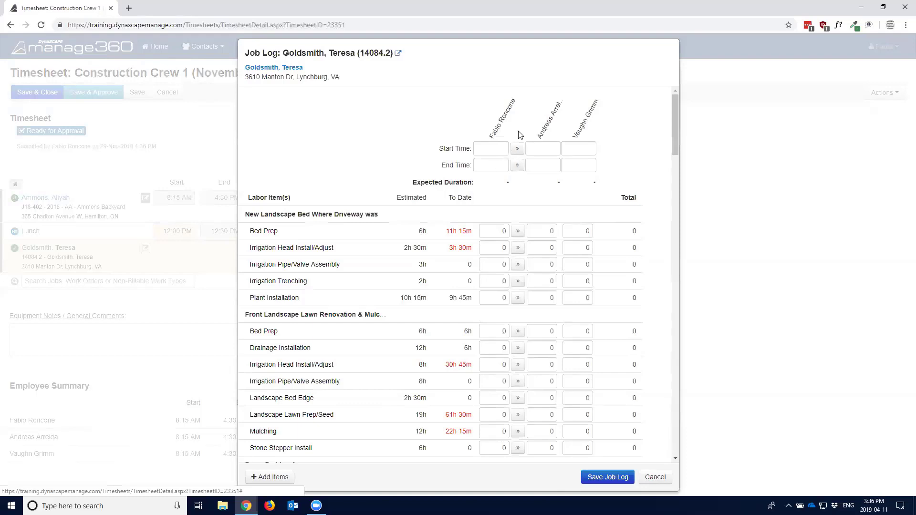
{"action": "left_click", "coordinate": [656, 477]}
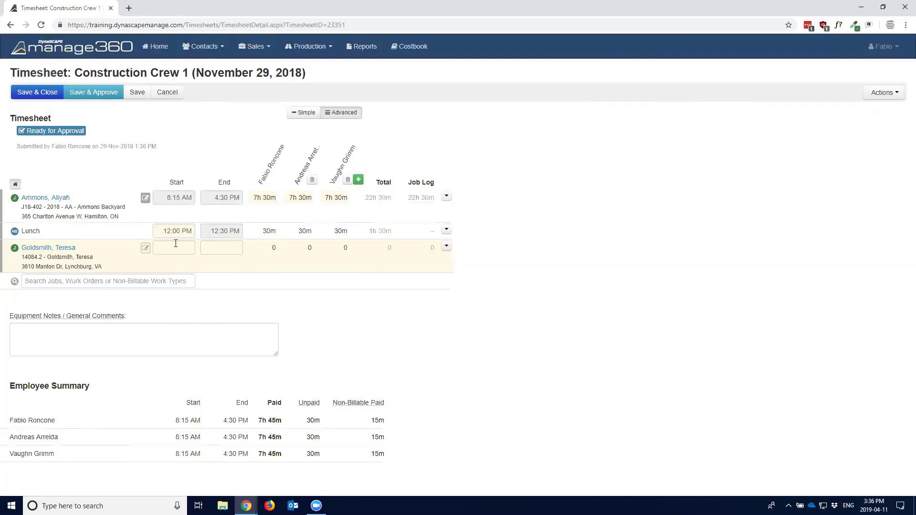
- Delete the job without start and end times from the November 29, 2018 timesheet, then save and close the timesheet
{"action": "left_click", "coordinate": [447, 248]}
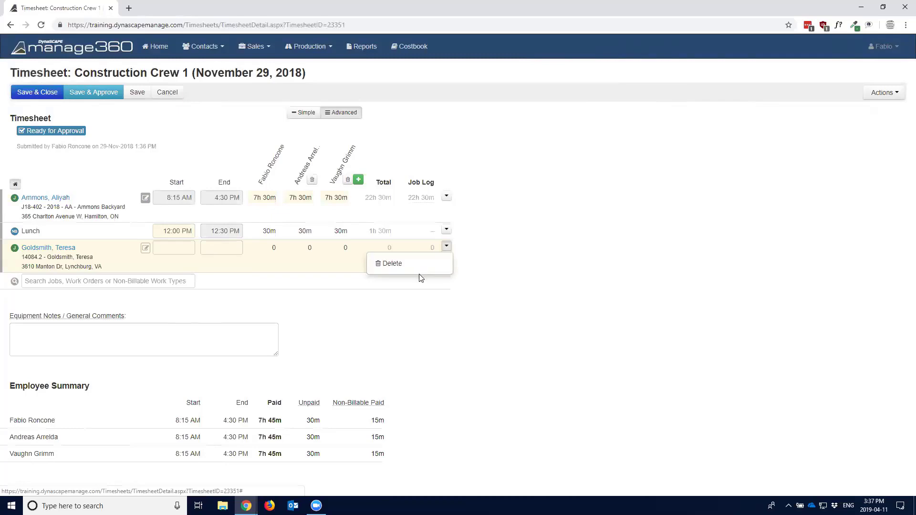
{"action": "left_click", "coordinate": [427, 275]}
{"action": "left_click", "coordinate": [446, 246]}
{"action": "left_click", "coordinate": [397, 263]}
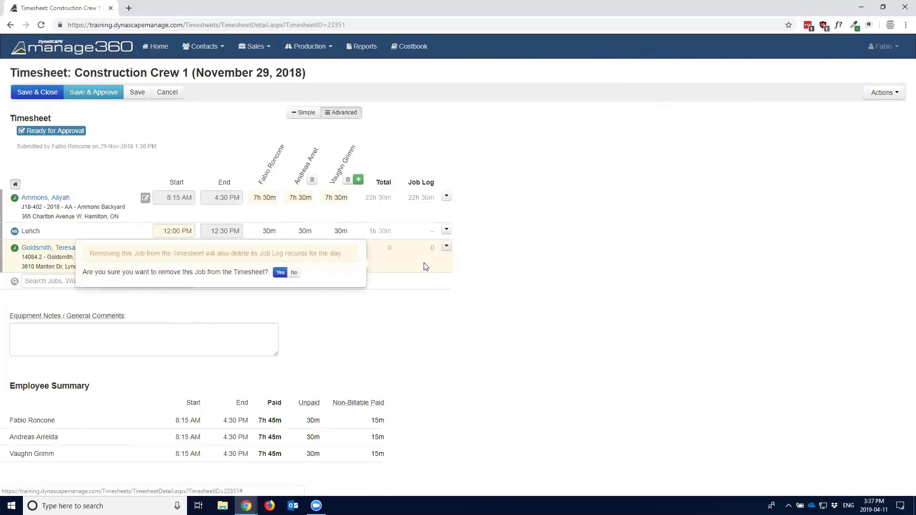
{"action": "left_click", "coordinate": [278, 274]}
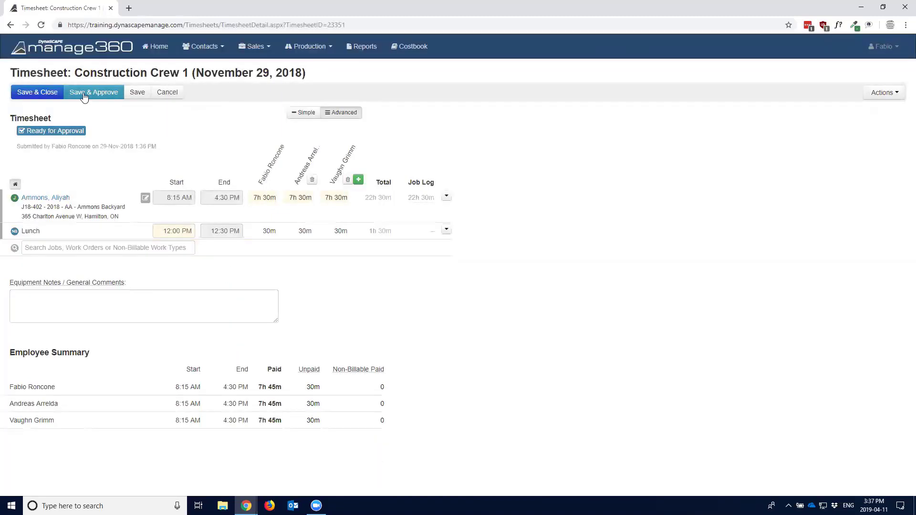
{"action": "left_click", "coordinate": [36, 94]}
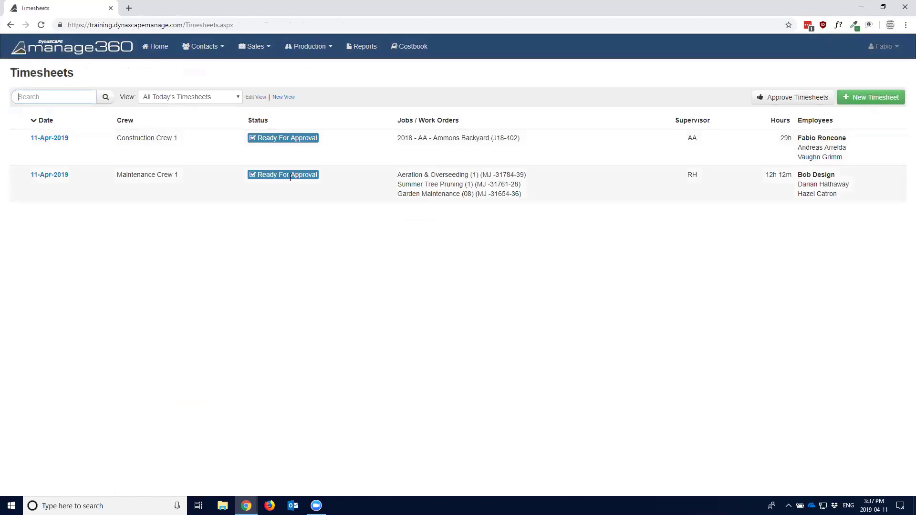
- Approve the 11-Apr-2019 timesheets of Construction Crew 1 and Maintenance Crew 1, and close the approval list
{"action": "left_click", "coordinate": [786, 100]}
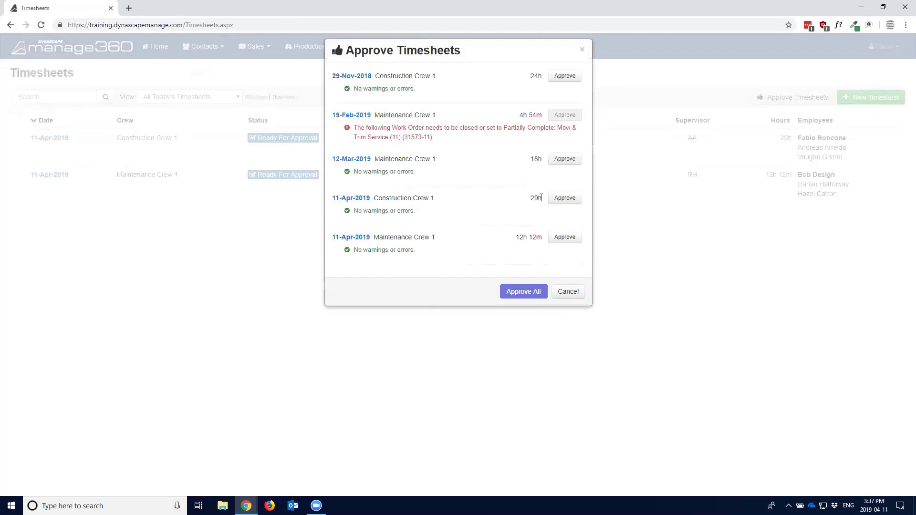
{"action": "left_click", "coordinate": [564, 198]}
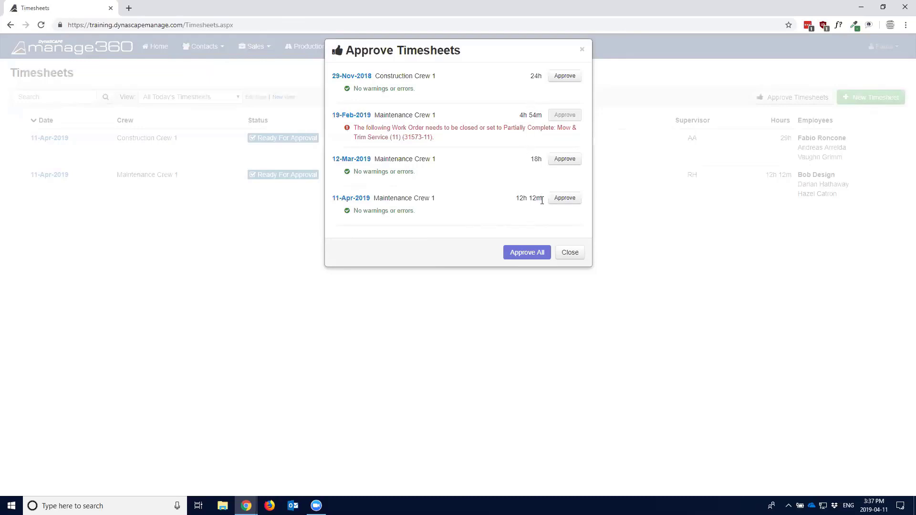
{"action": "left_click", "coordinate": [564, 199]}
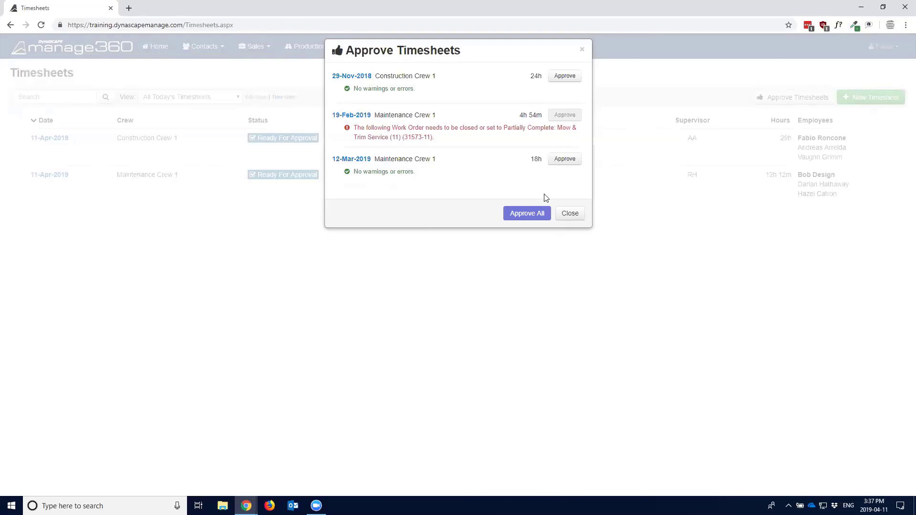
{"action": "left_click", "coordinate": [572, 214]}
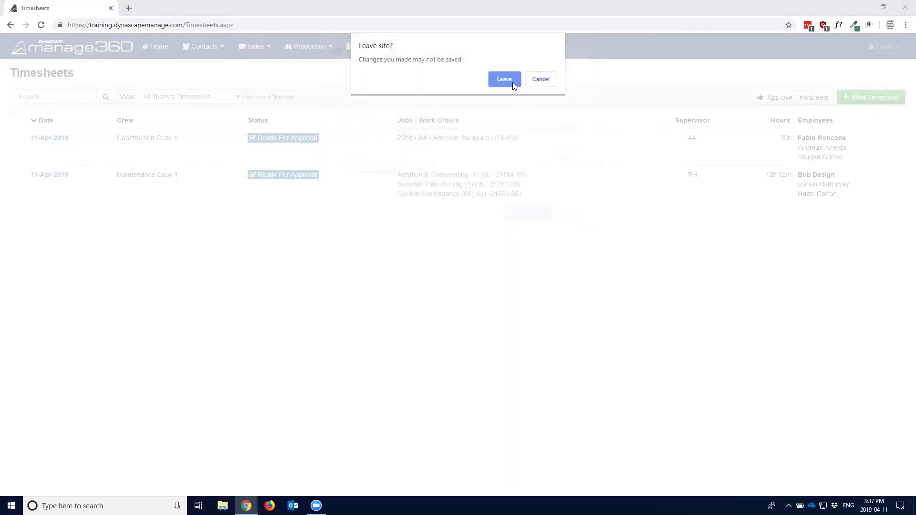
- Stay on the timesheets page and reload it to refresh the statuses of both crews
{"action": "left_click", "coordinate": [532, 82]}
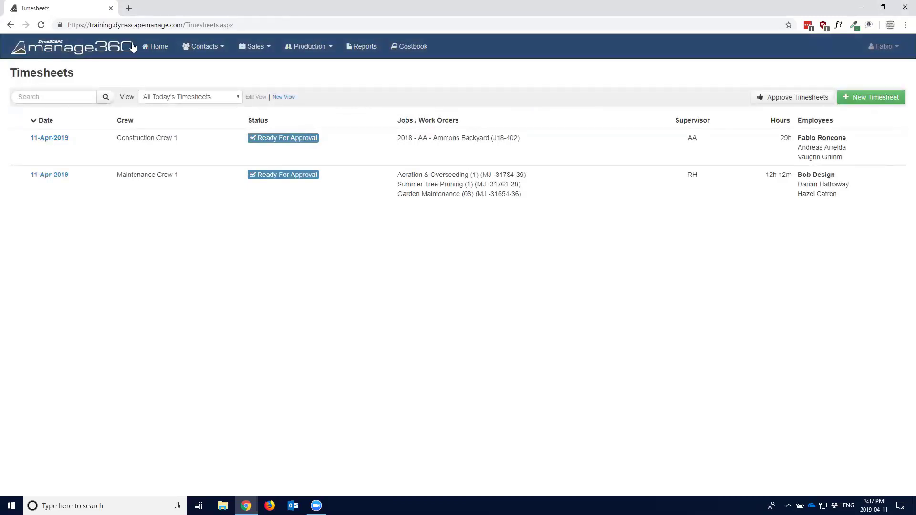
{"action": "left_click", "coordinate": [41, 25]}
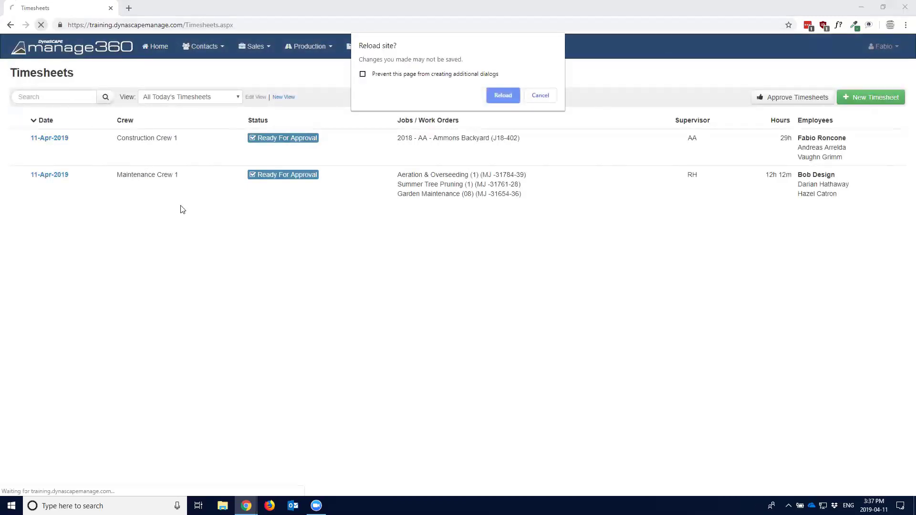
{"action": "left_click", "coordinate": [500, 95]}
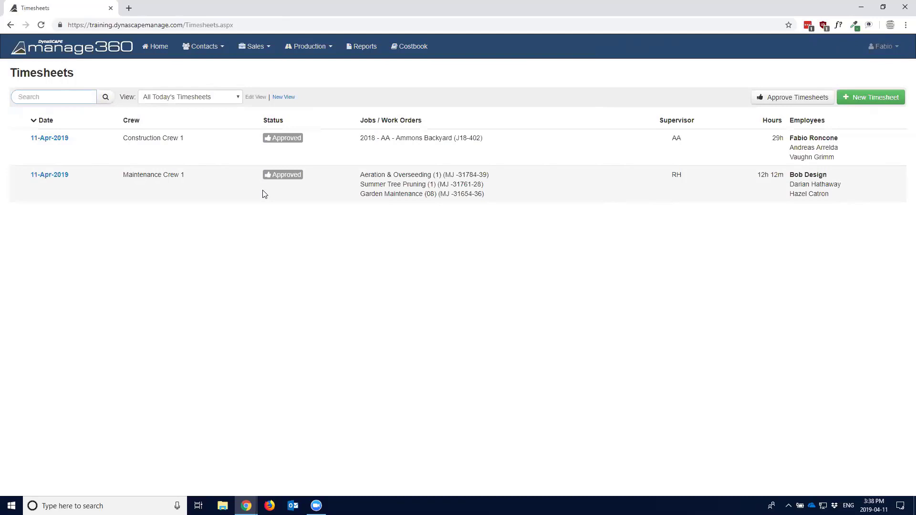
- Open Construction Crew 1's approved 11-Apr-2019 timesheet and examine who submitted and approved it and when
{"action": "left_click", "coordinate": [47, 138]}
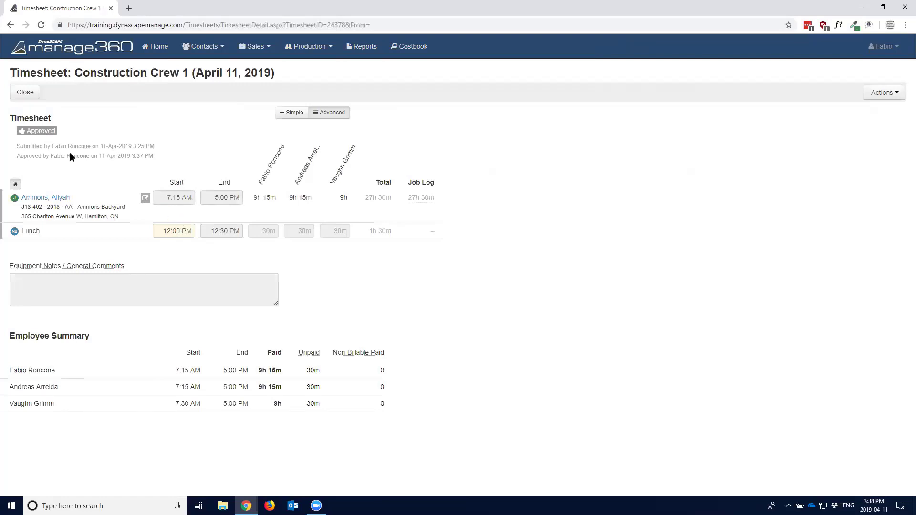
{"action": "left_click_drag", "start_coordinate": [17, 147], "coordinate": [158, 154]}
{"action": "left_click", "coordinate": [80, 146]}
{"action": "left_click", "coordinate": [65, 158]}
{"action": "left_click_drag", "start_coordinate": [18, 156], "coordinate": [141, 157]}
{"action": "left_click", "coordinate": [118, 158]}
- Review the crew and customer notes and the job log of the backyard job in the approved timesheet, closing each
{"action": "left_click", "coordinate": [145, 198]}
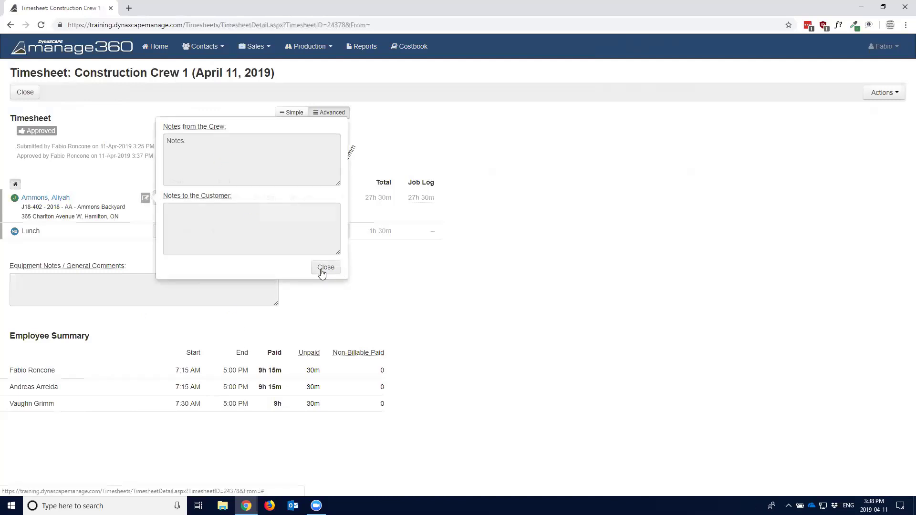
{"action": "left_click", "coordinate": [332, 267]}
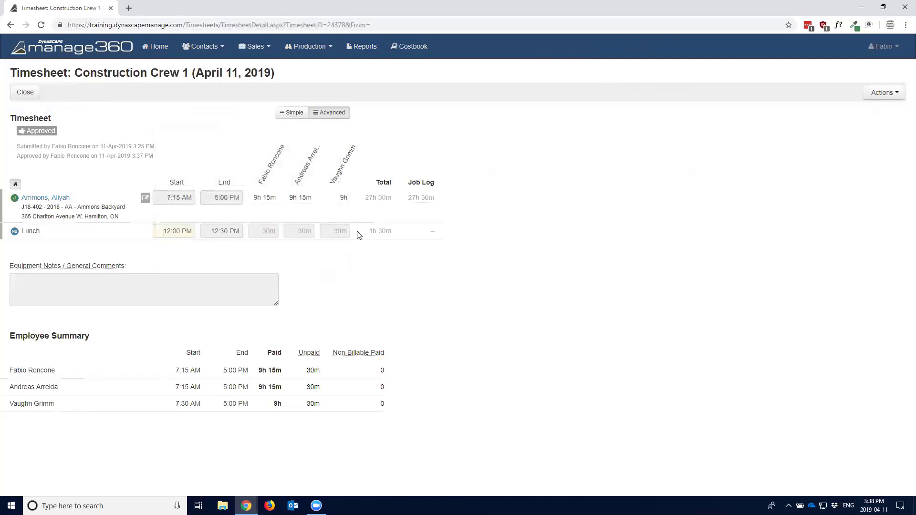
{"action": "left_click", "coordinate": [53, 208]}
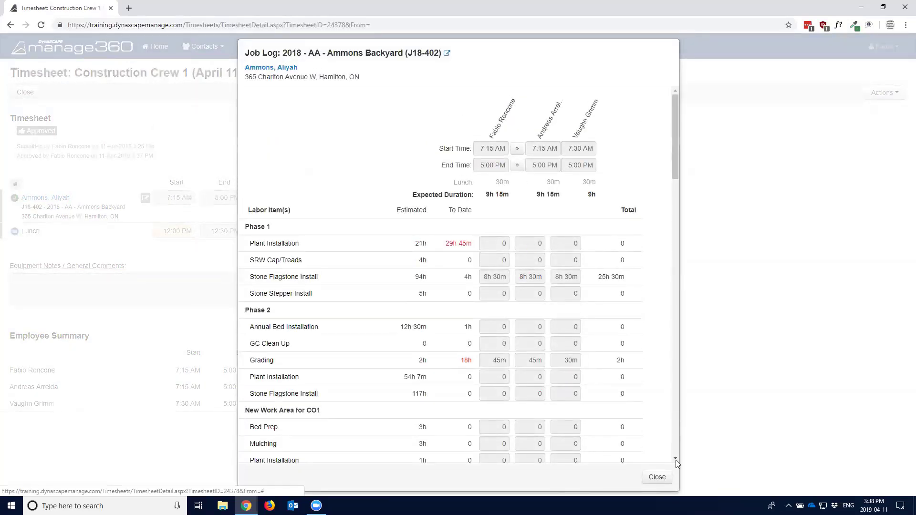
{"action": "left_click", "coordinate": [658, 477]}
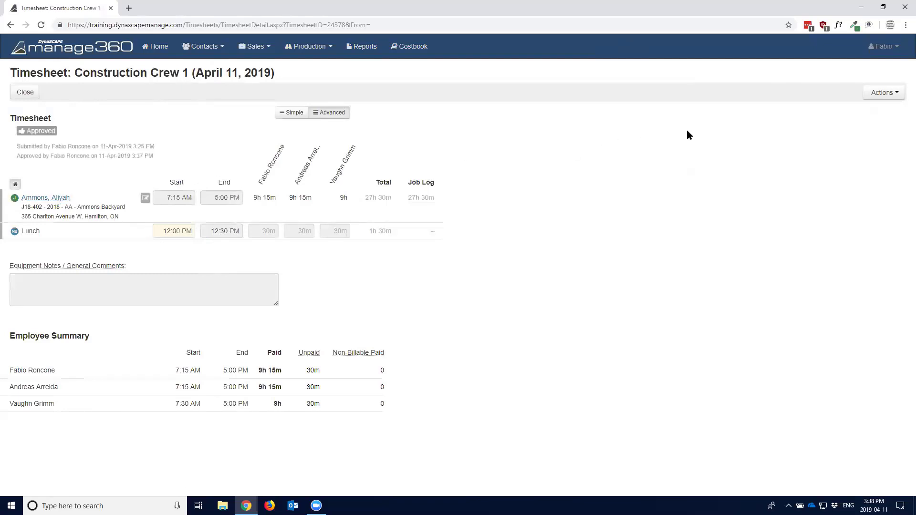
- Inspect the approved timesheet's available actions and the Revert Status to Ready for Approval option without reverting, and close the timesheet
{"action": "left_click", "coordinate": [890, 99]}
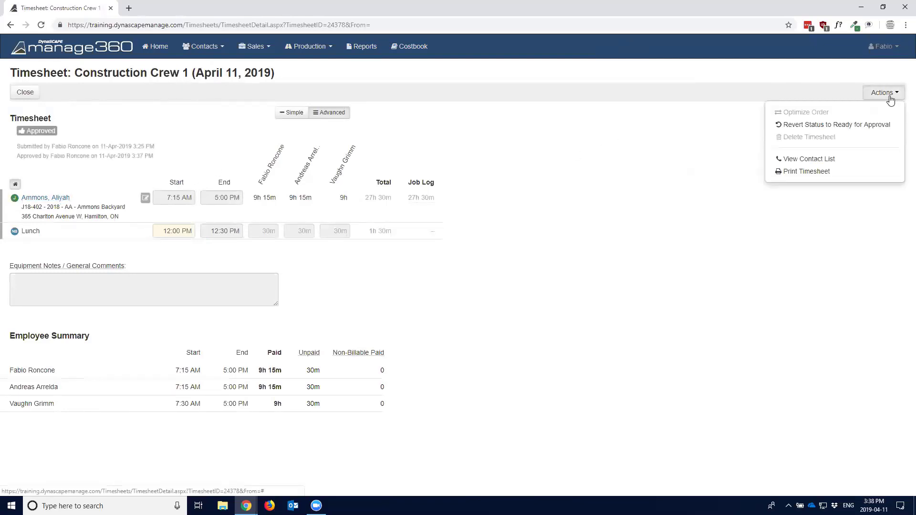
{"action": "left_click", "coordinate": [592, 148]}
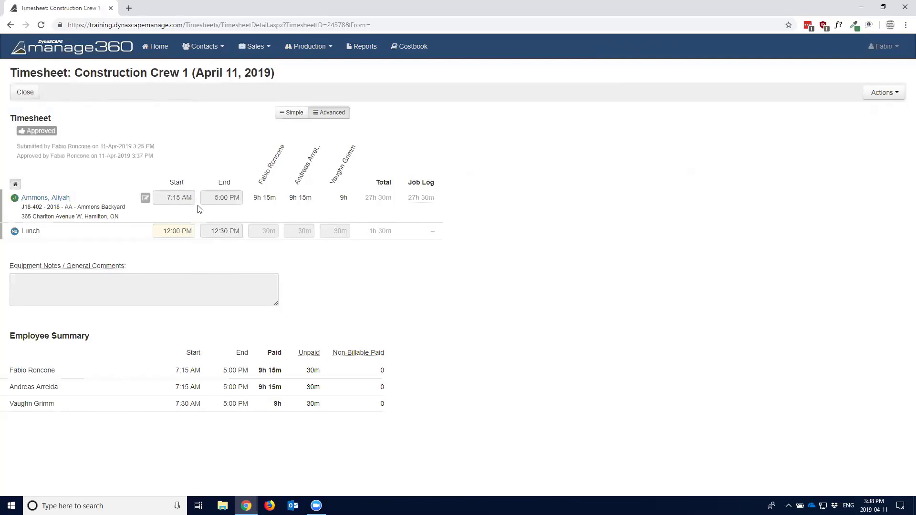
{"action": "left_click", "coordinate": [872, 94]}
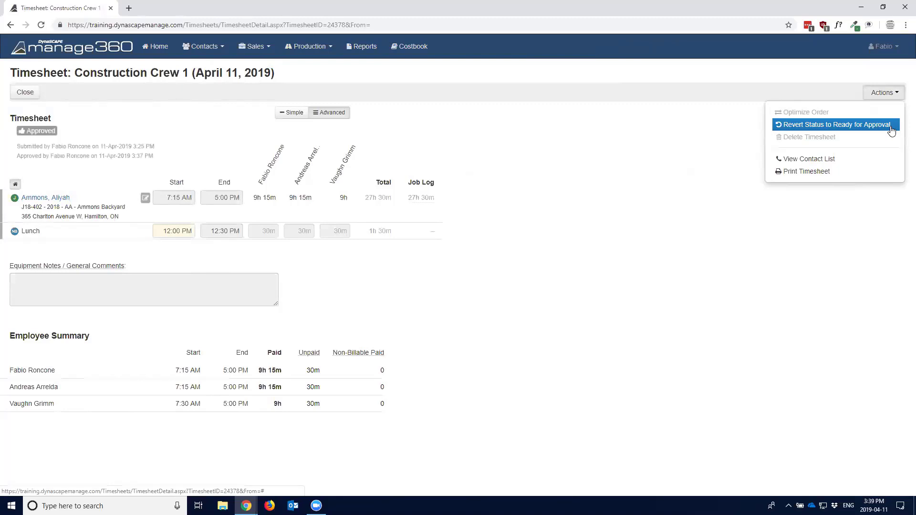
{"action": "left_click", "coordinate": [851, 128]}
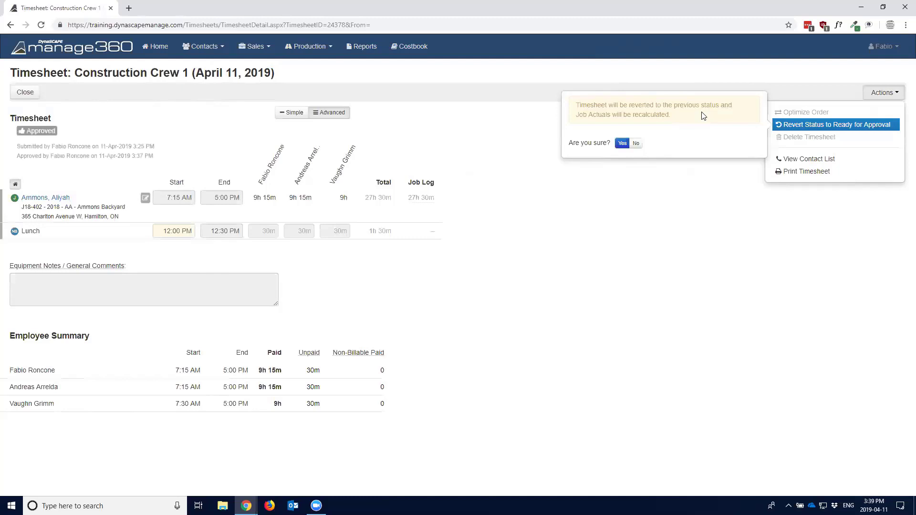
{"action": "left_click", "coordinate": [695, 183]}
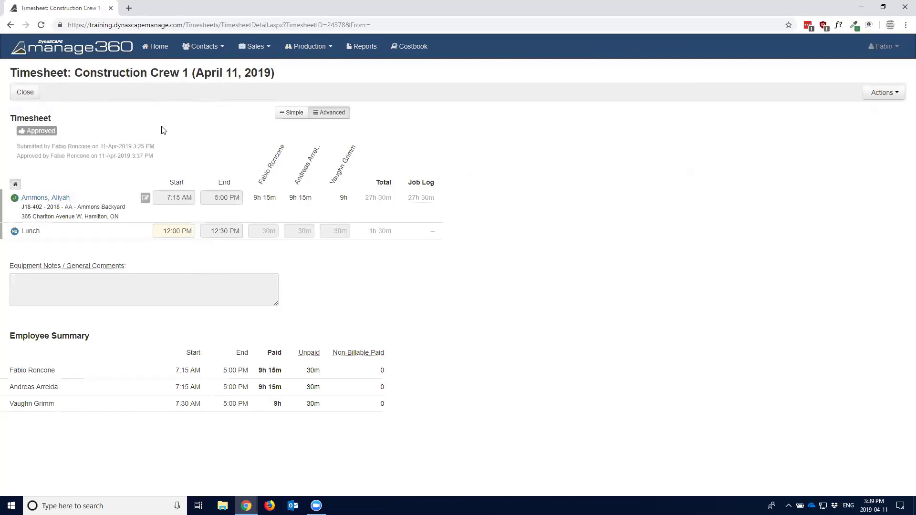
{"action": "left_click", "coordinate": [26, 93]}
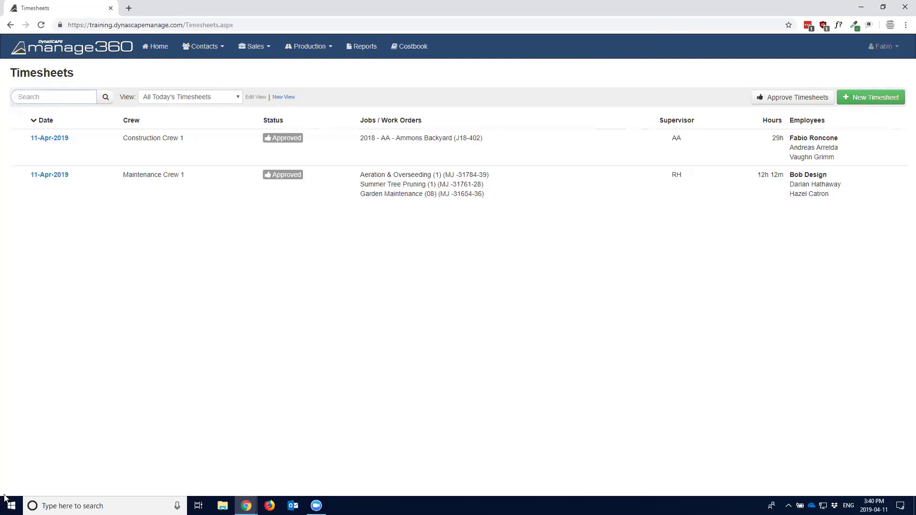
{"action": "left_click", "coordinate": [317, 506]}
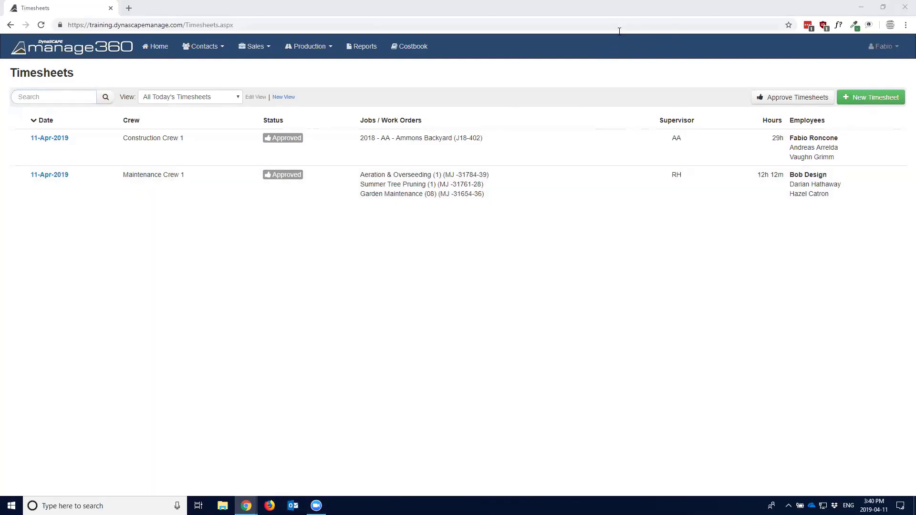